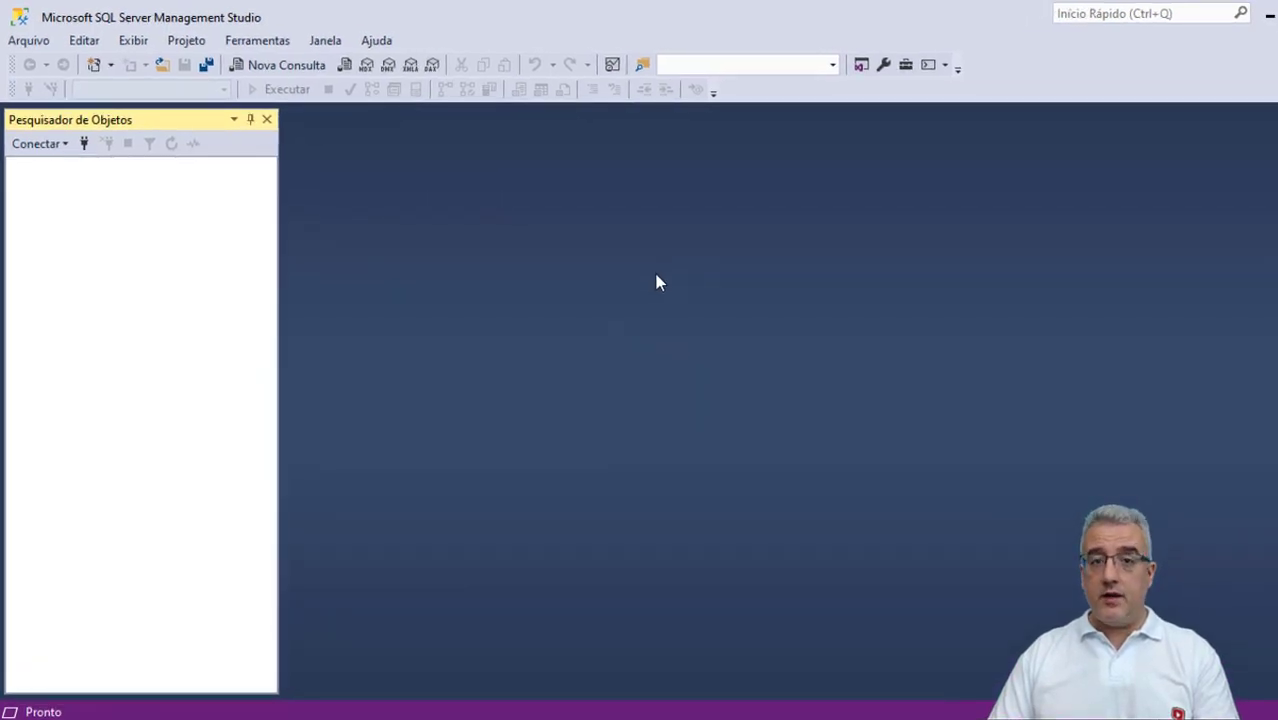
- Open the server connection dialog for Object Explorer and view the available server types, keeping Mecanismo de Banco de Dados
left_click(40, 45)
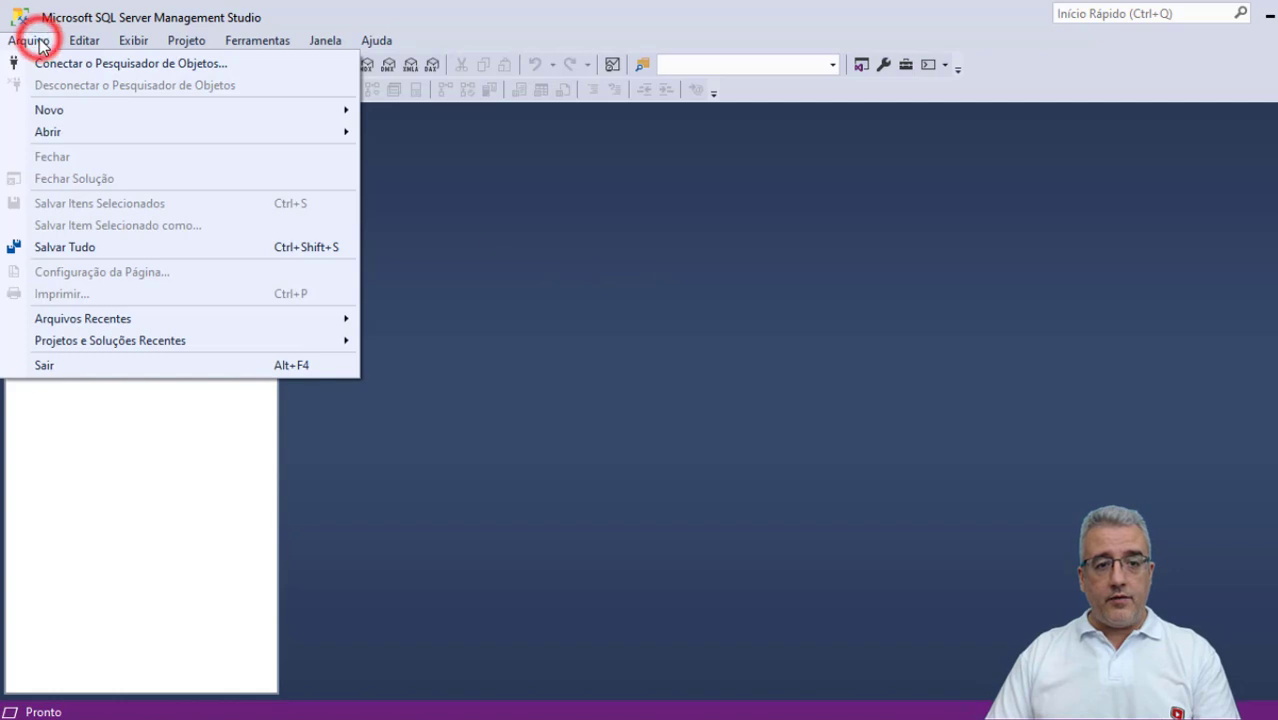
left_click(117, 66)
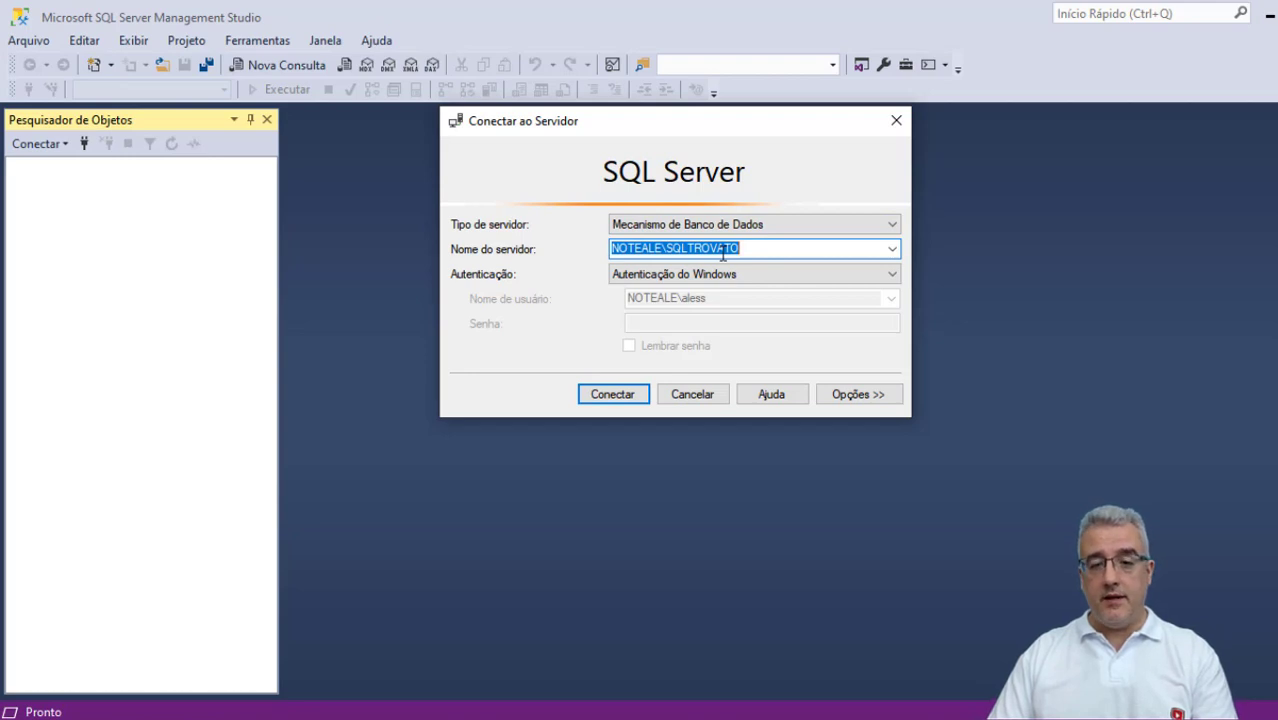
left_click(716, 226)
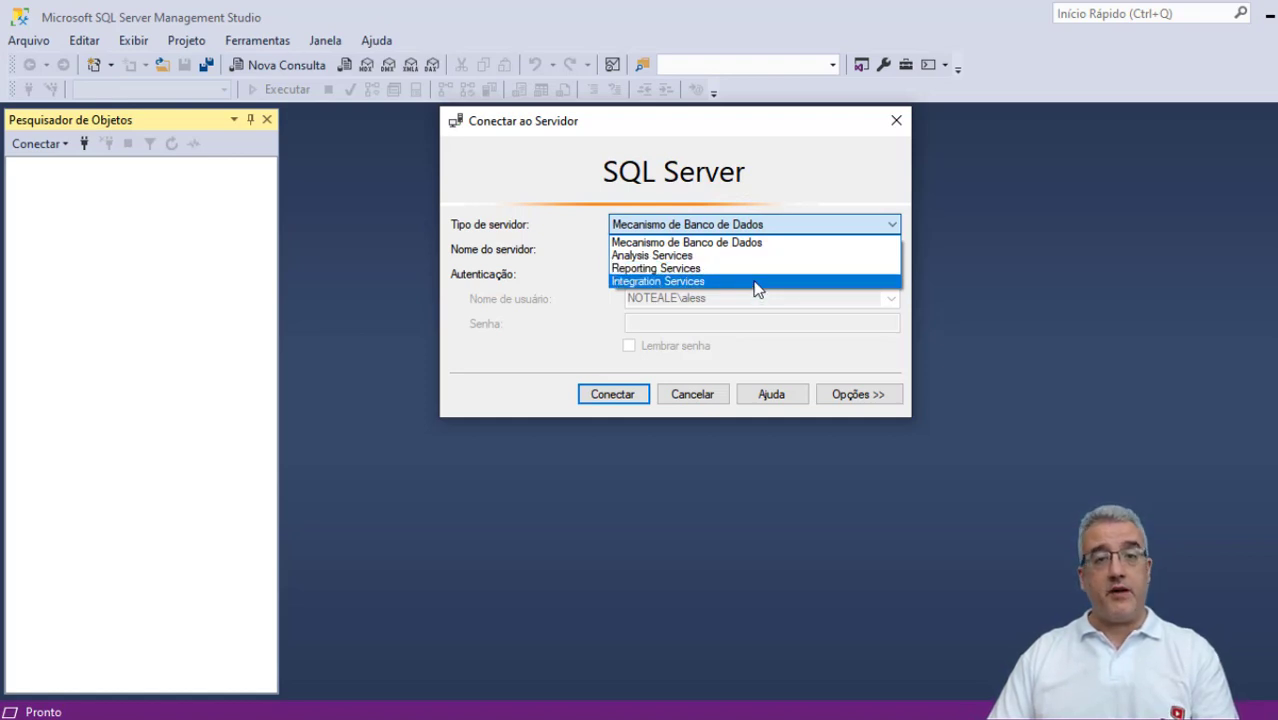
left_click(551, 246)
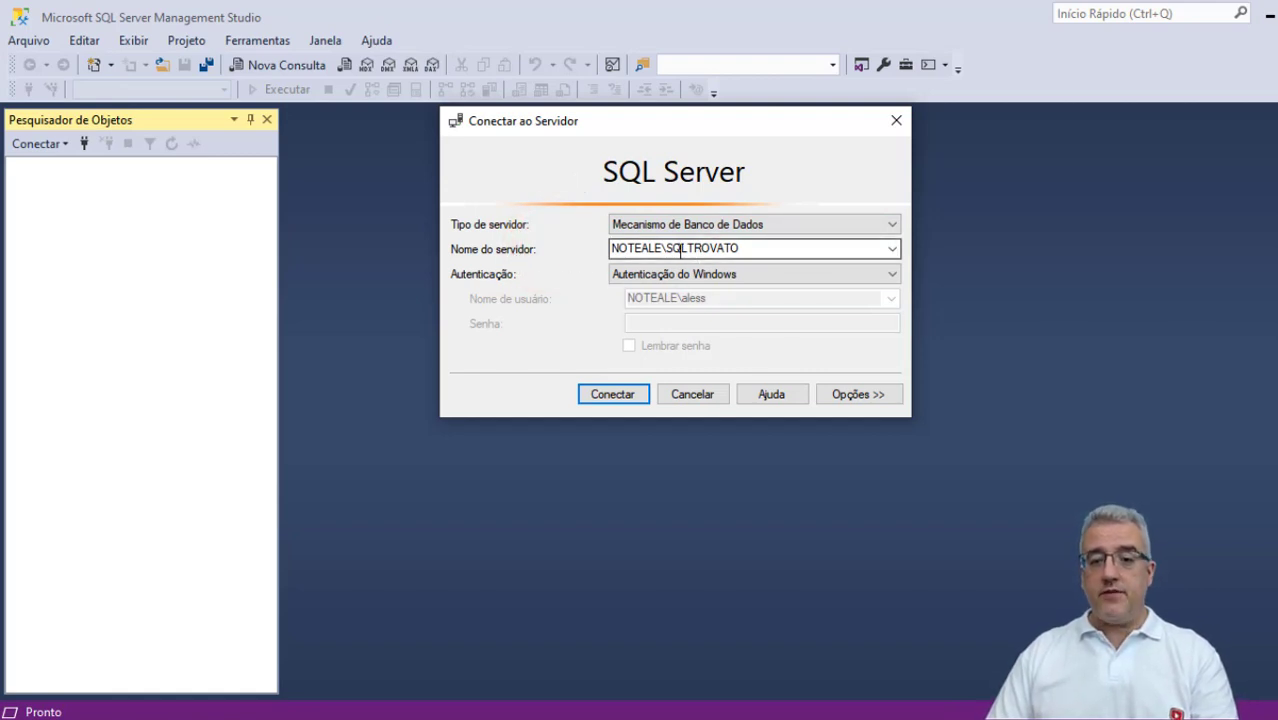
- Examine the computer and instance parts of the server name in the connection dialog
double_click(645, 250)
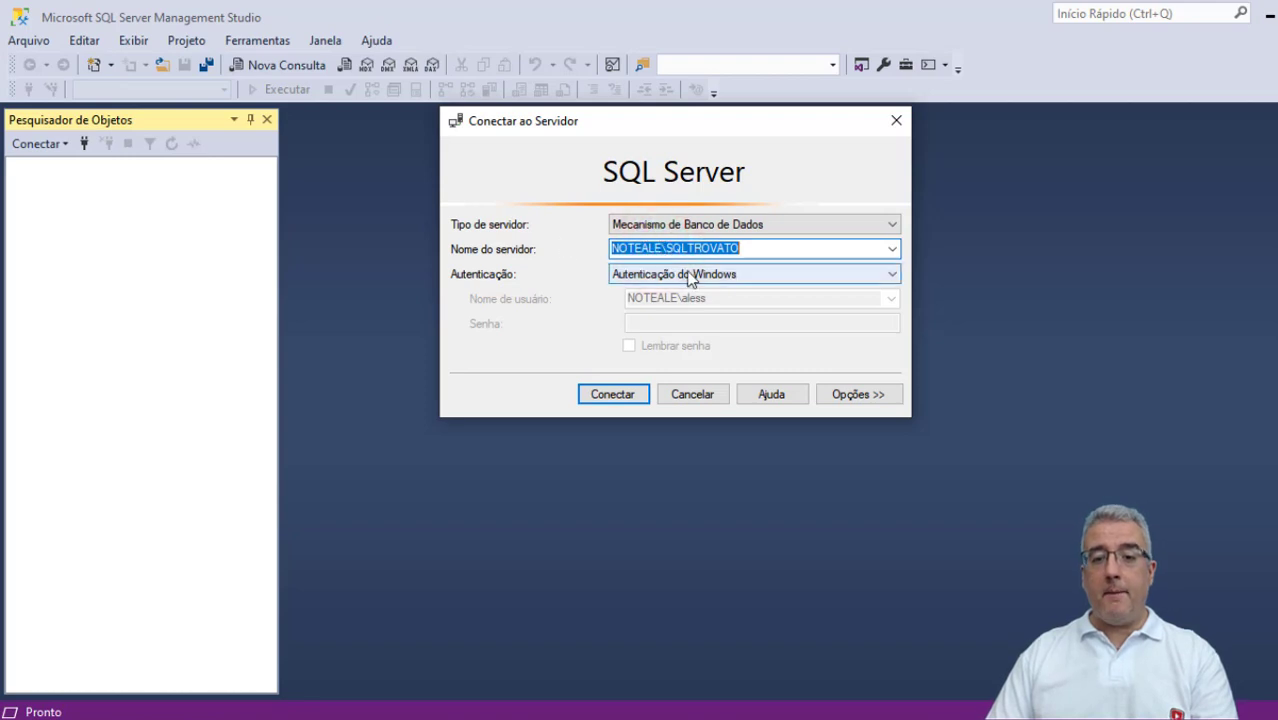
left_click_drag(750, 248, 668, 248)
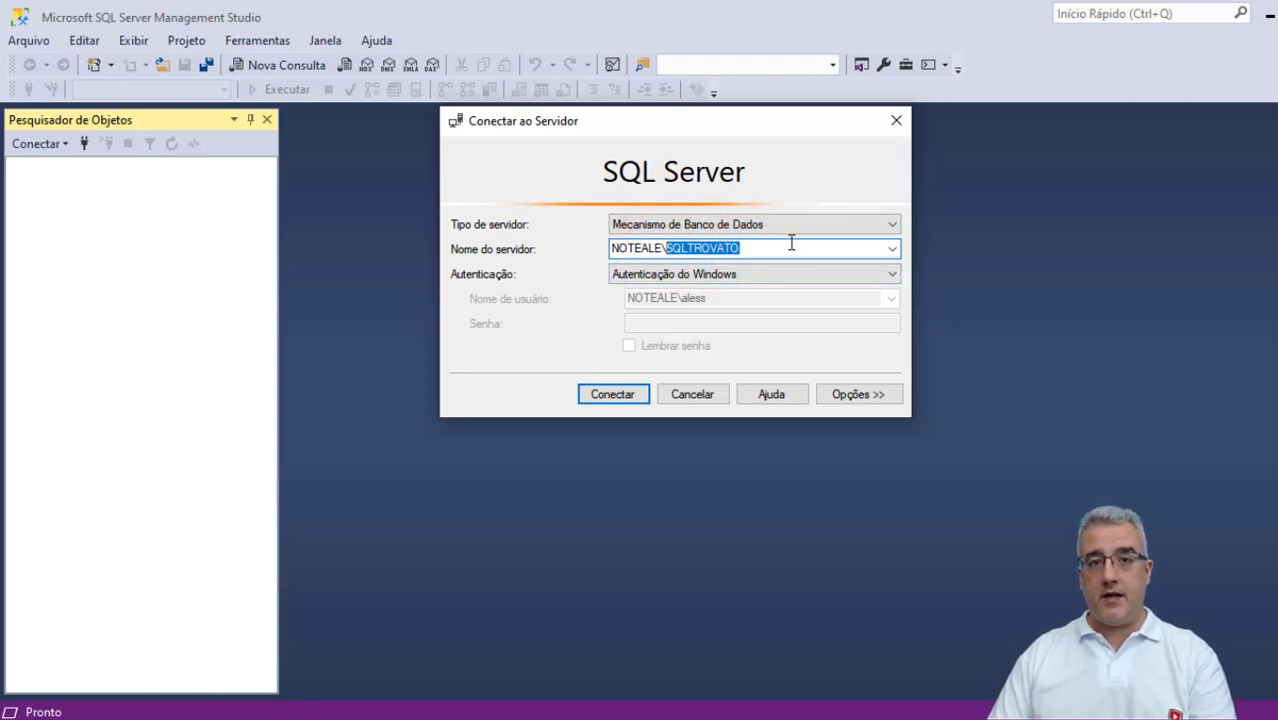
left_click_drag(770, 246, 620, 249)
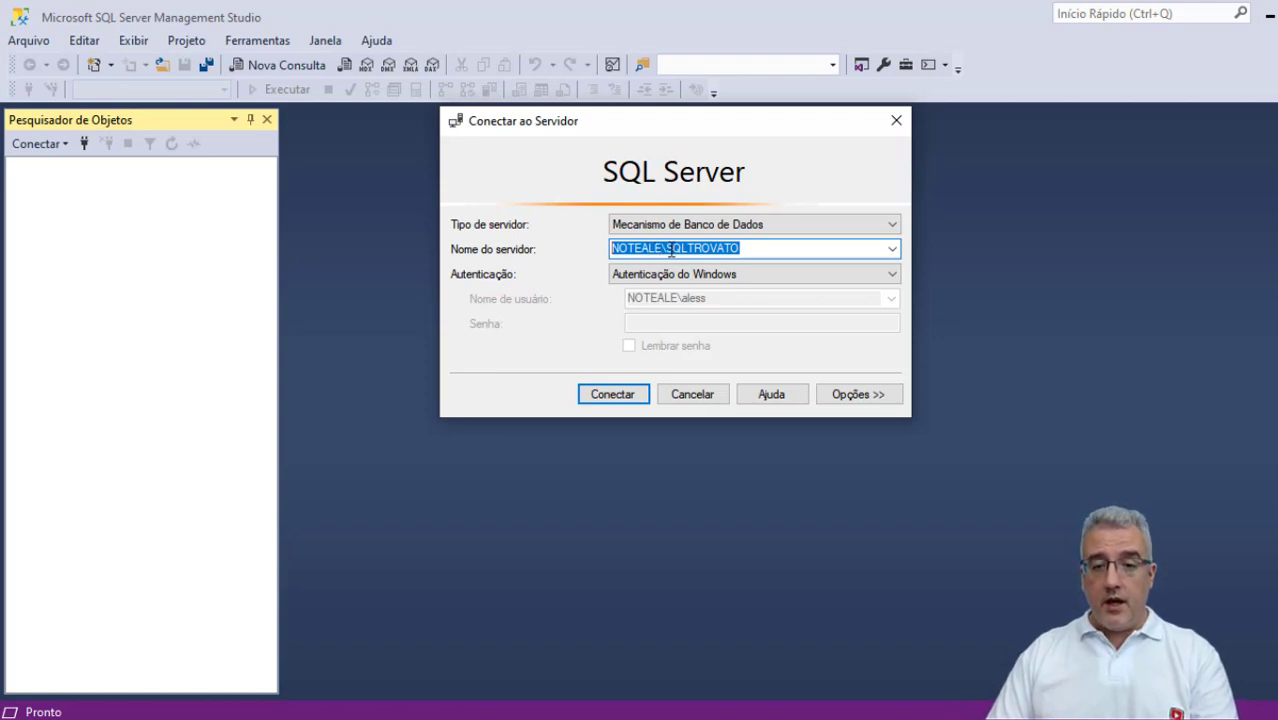
left_click(663, 249)
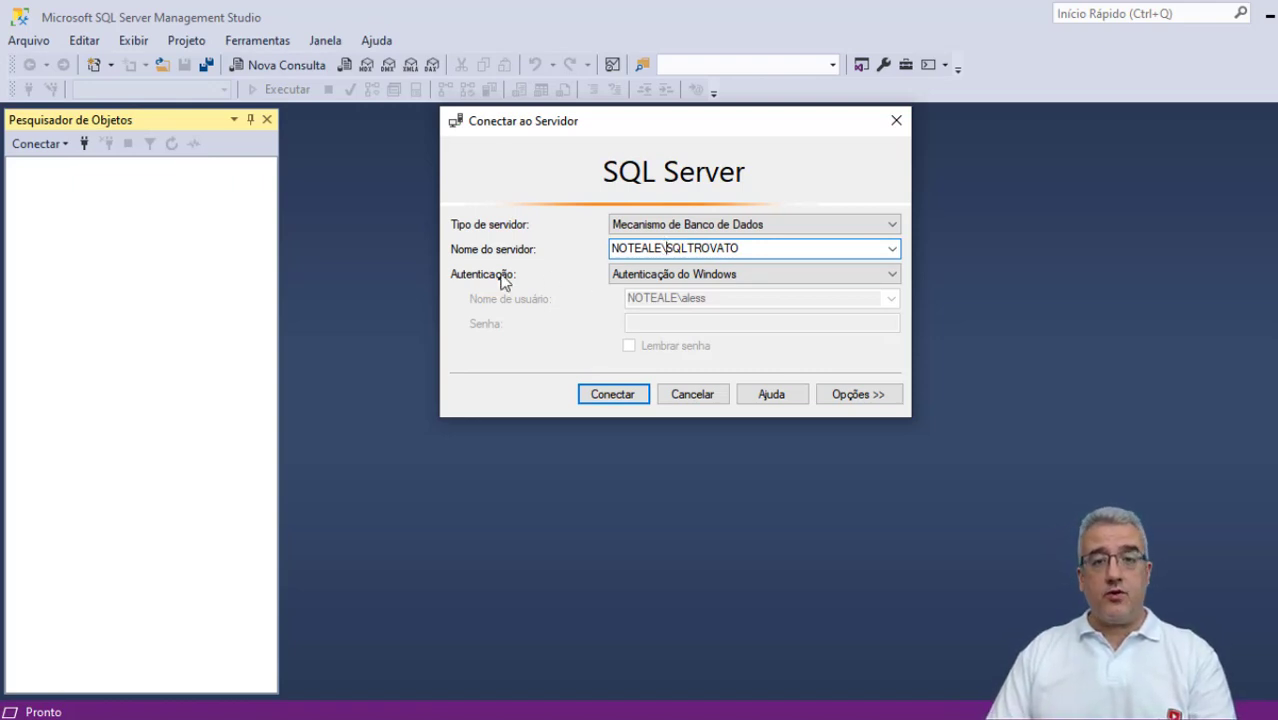
- View the SQL Server authentication option, return to Autenticação do Windows, and connect to NOTEALE\SQLTROVATO
left_click(681, 276)
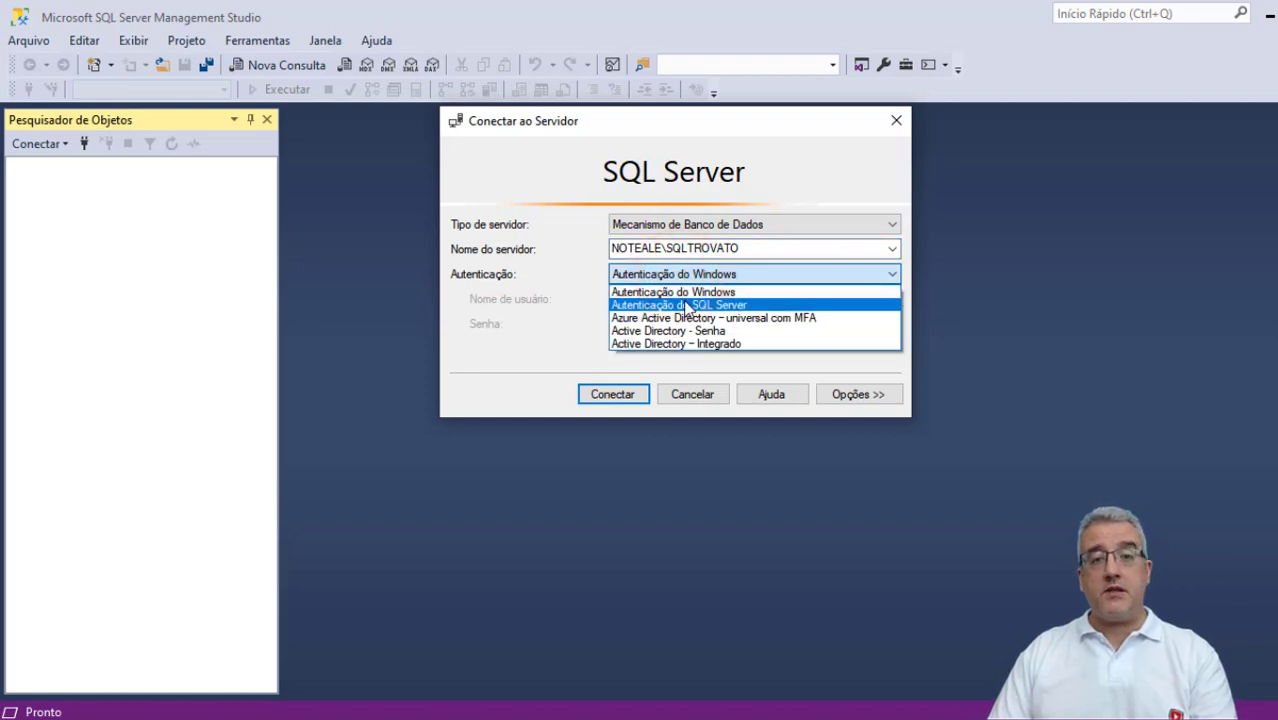
left_click(686, 305)
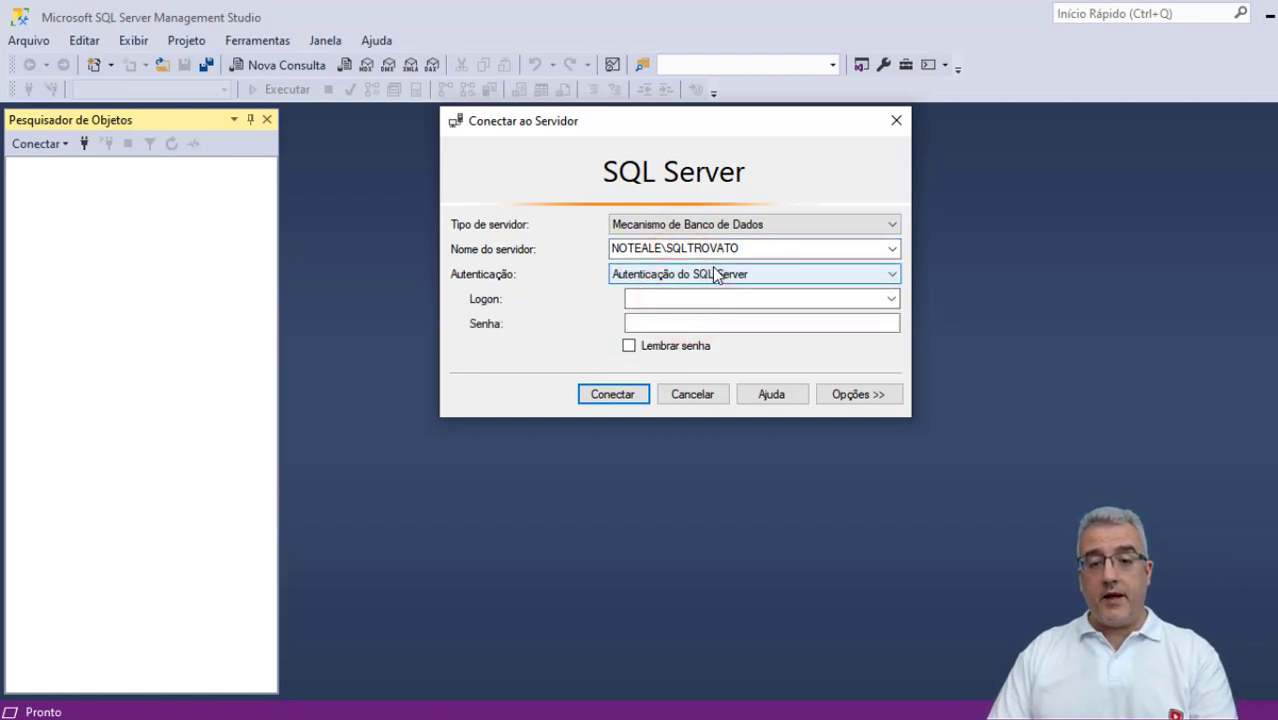
left_click(716, 276)
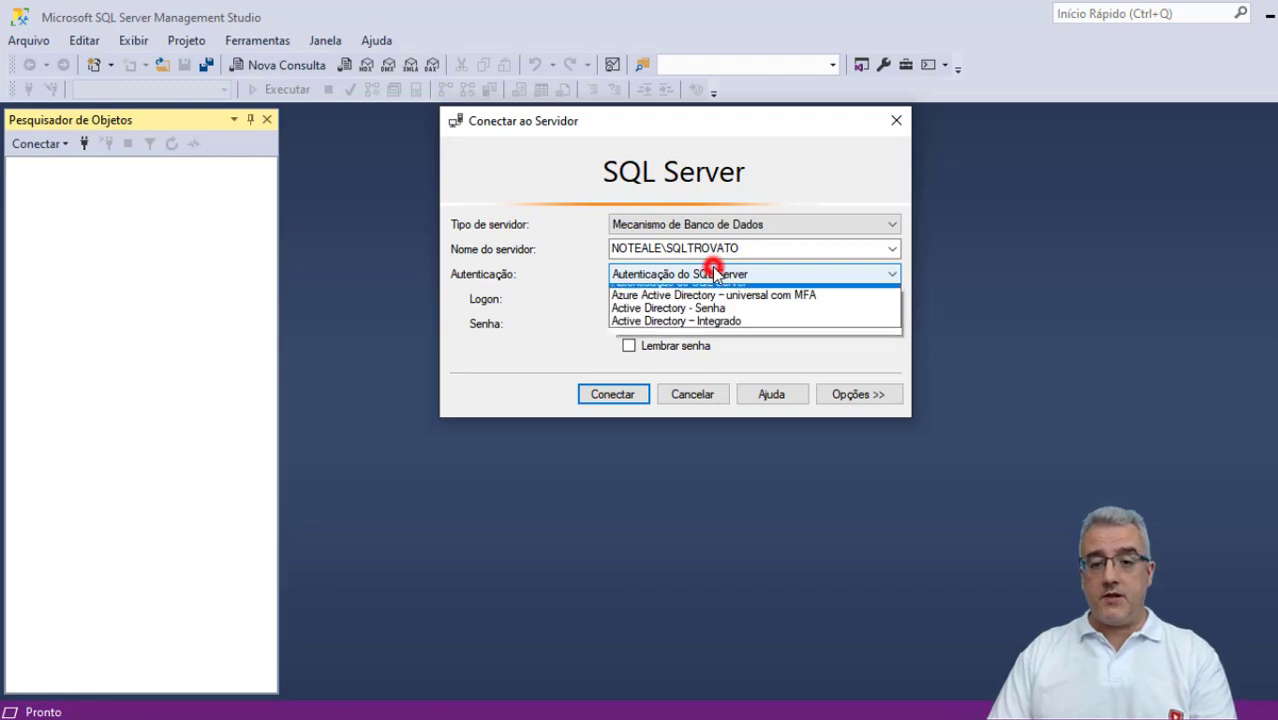
left_click(709, 289)
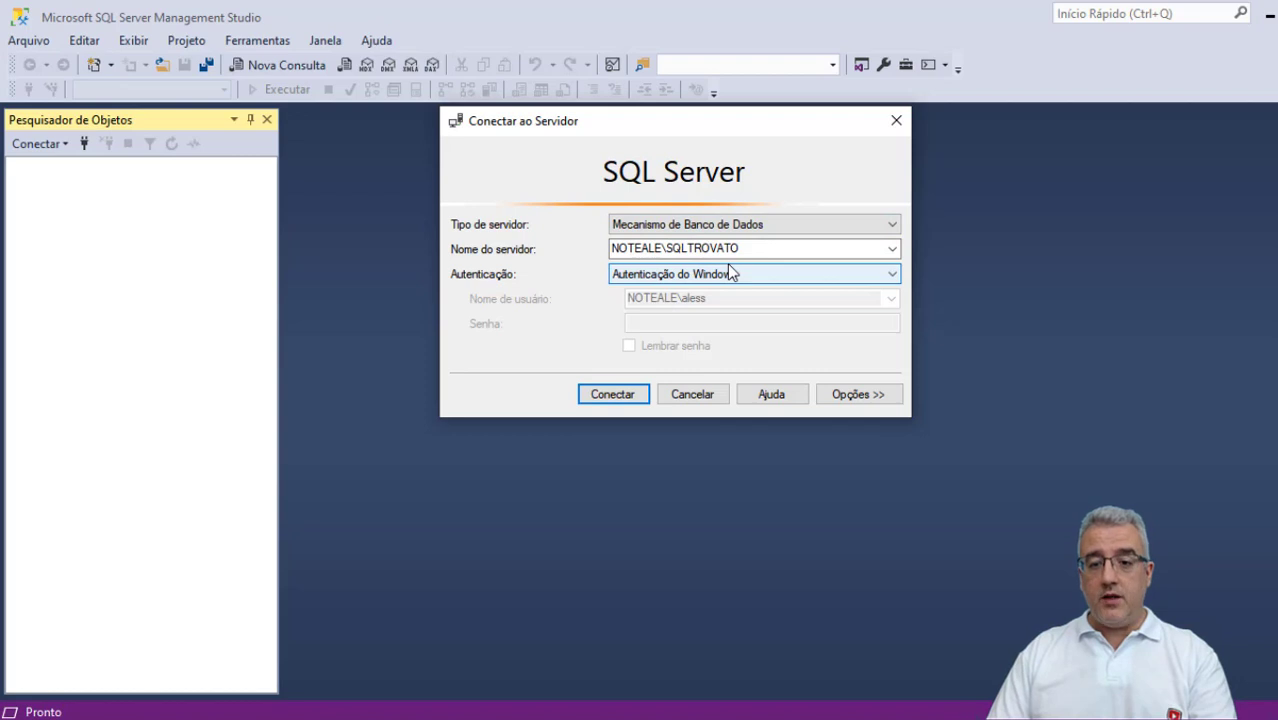
left_click(622, 397)
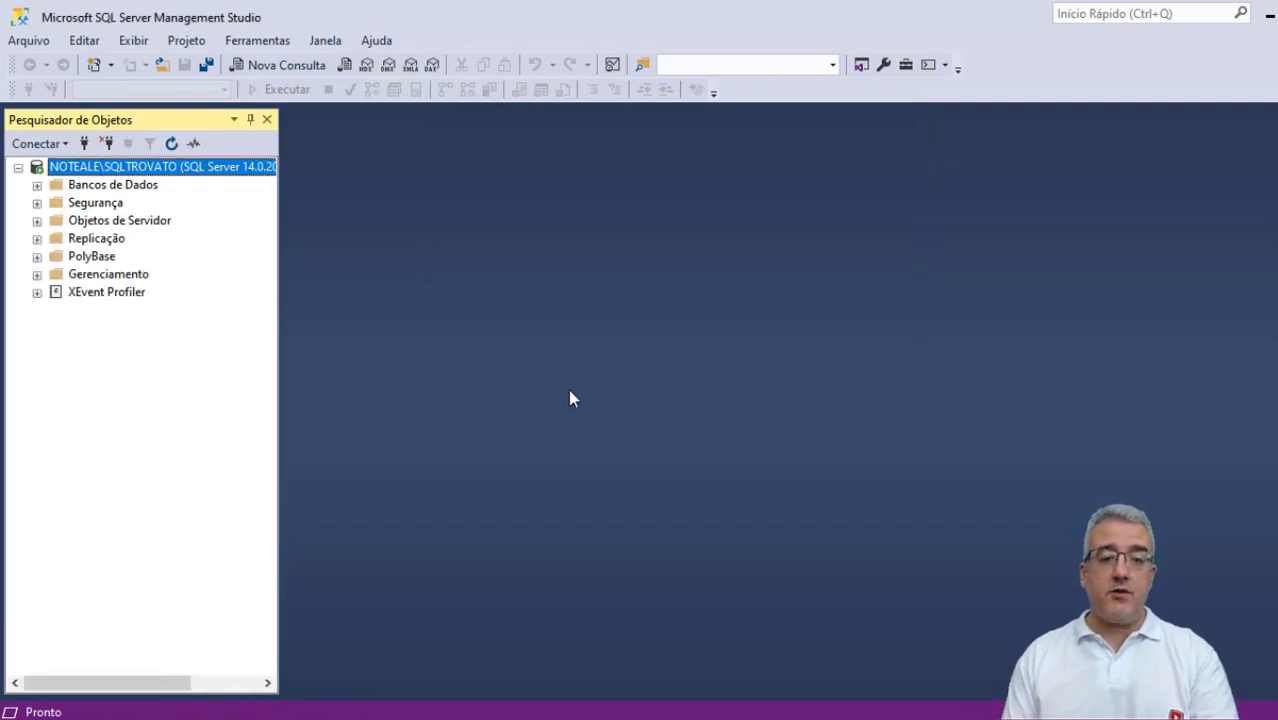
- Expand the Bancos de Dados folder of the connected server and open the server's properties
left_click(37, 186)
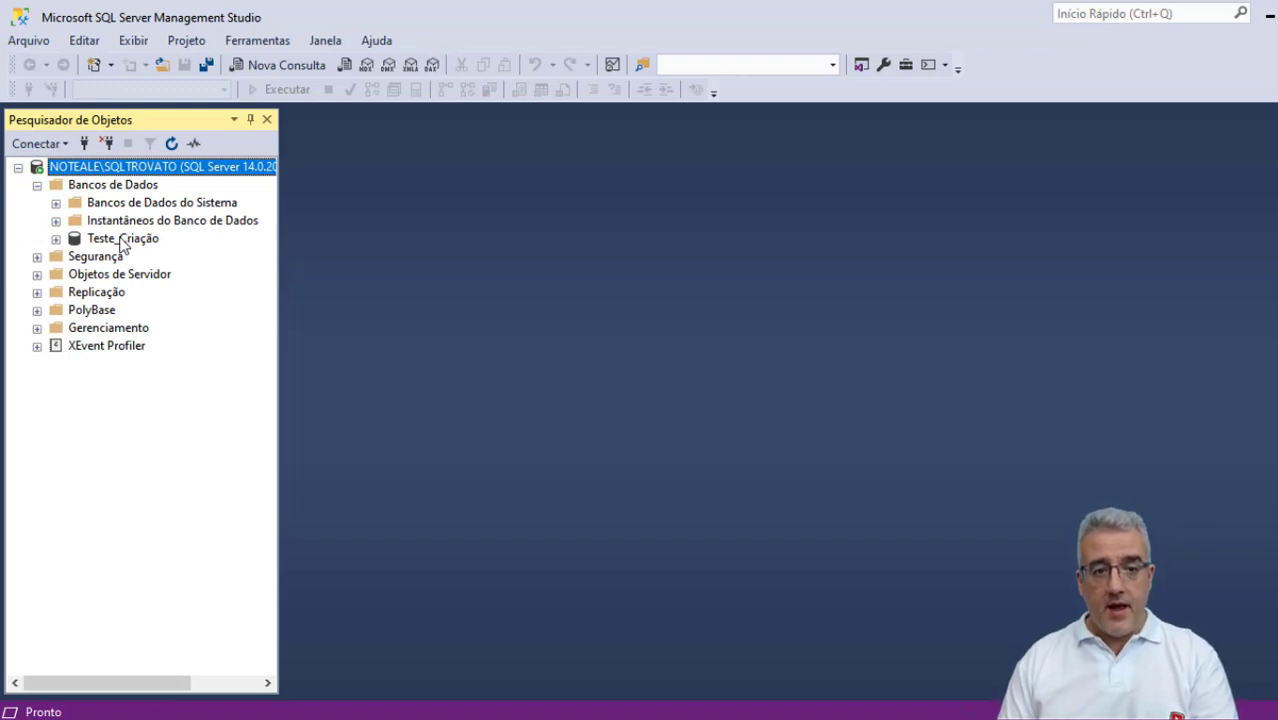
right_click(155, 172)
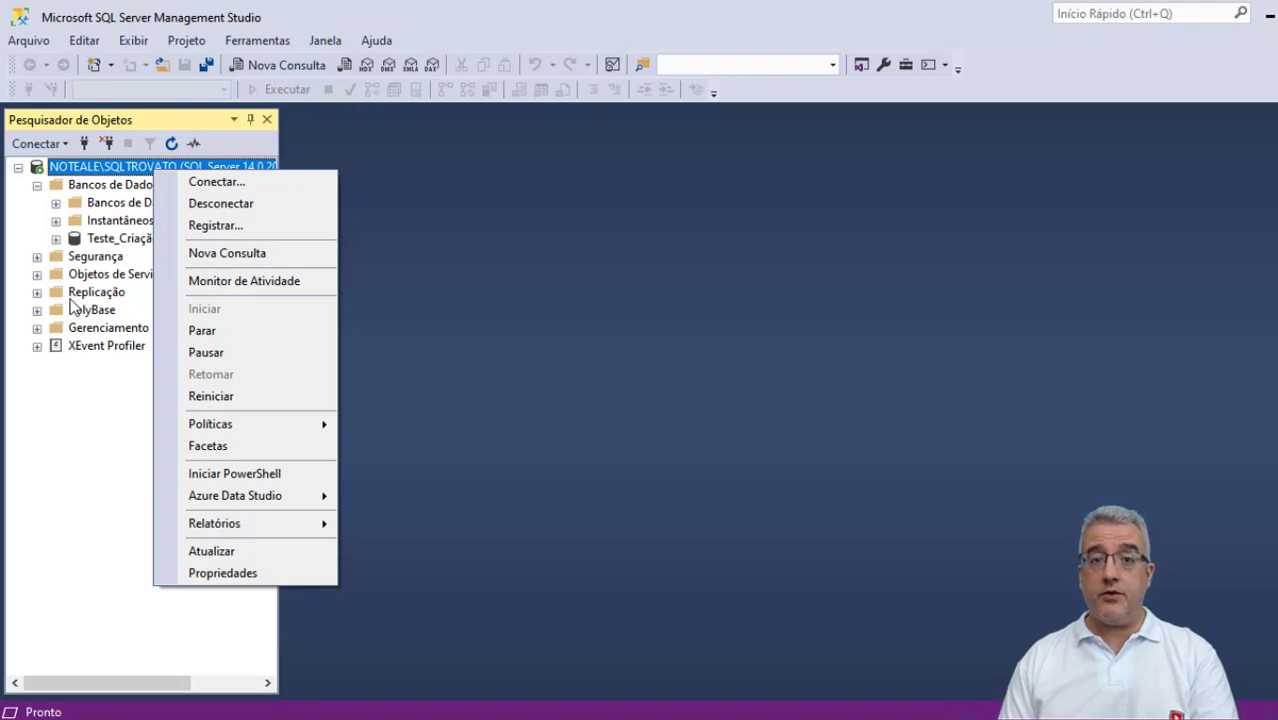
left_click(221, 574)
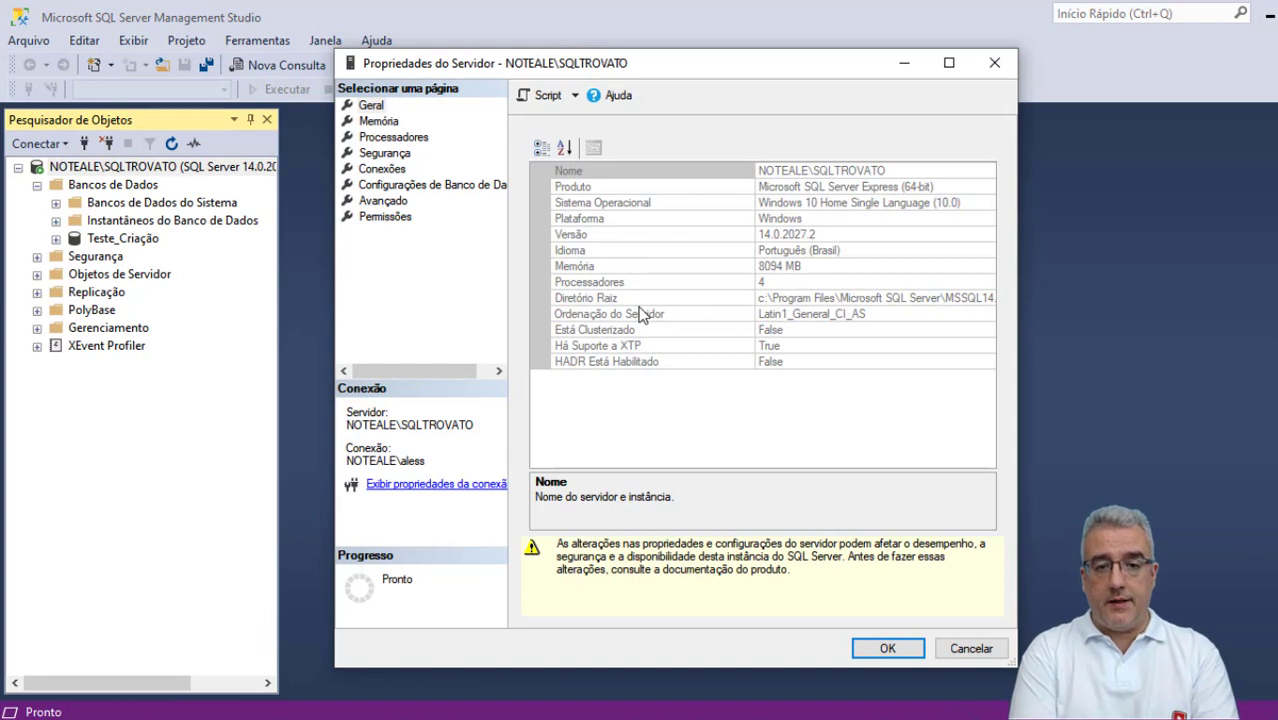
- Review the server's name and product on the Geral page of its properties
left_click(371, 105)
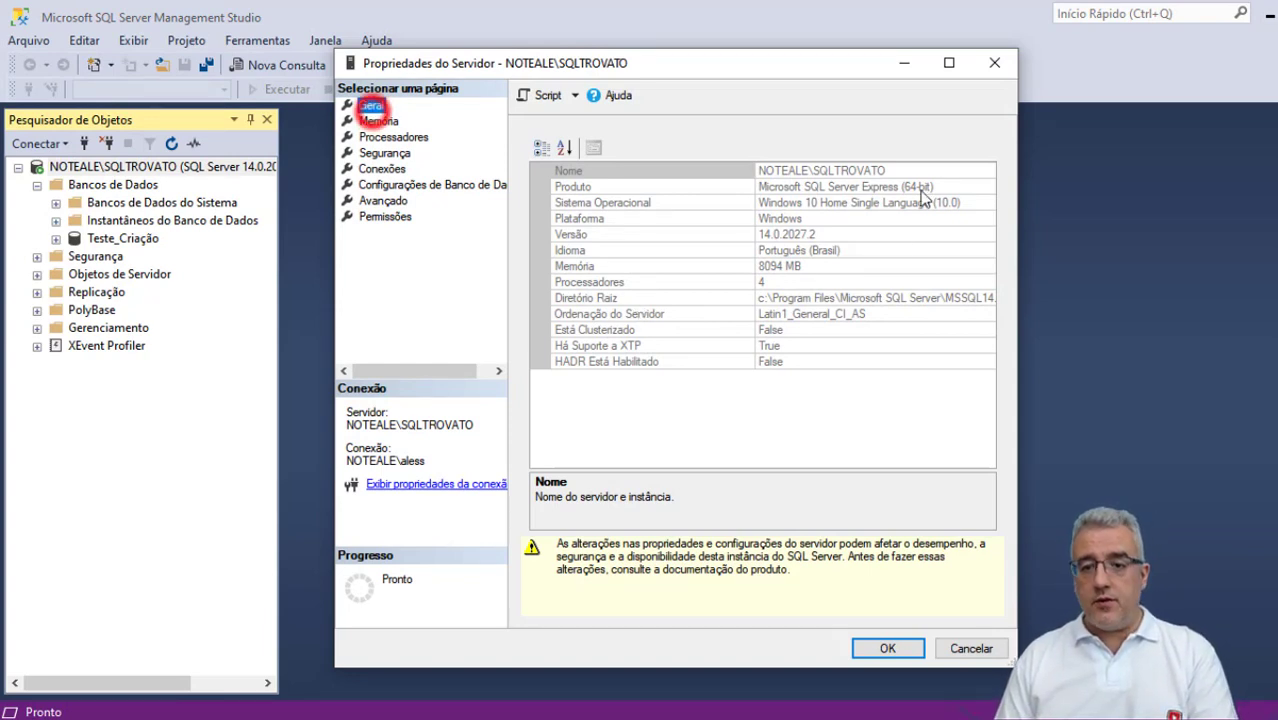
left_click(858, 170)
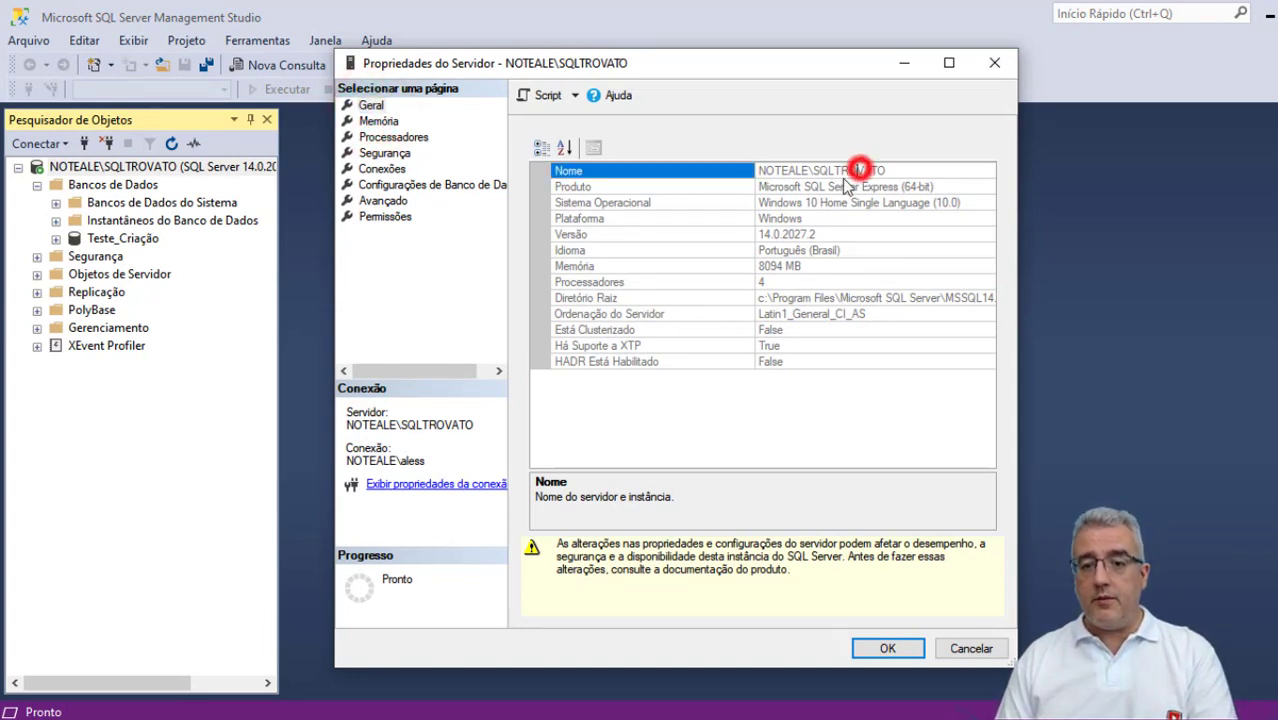
left_click(820, 187)
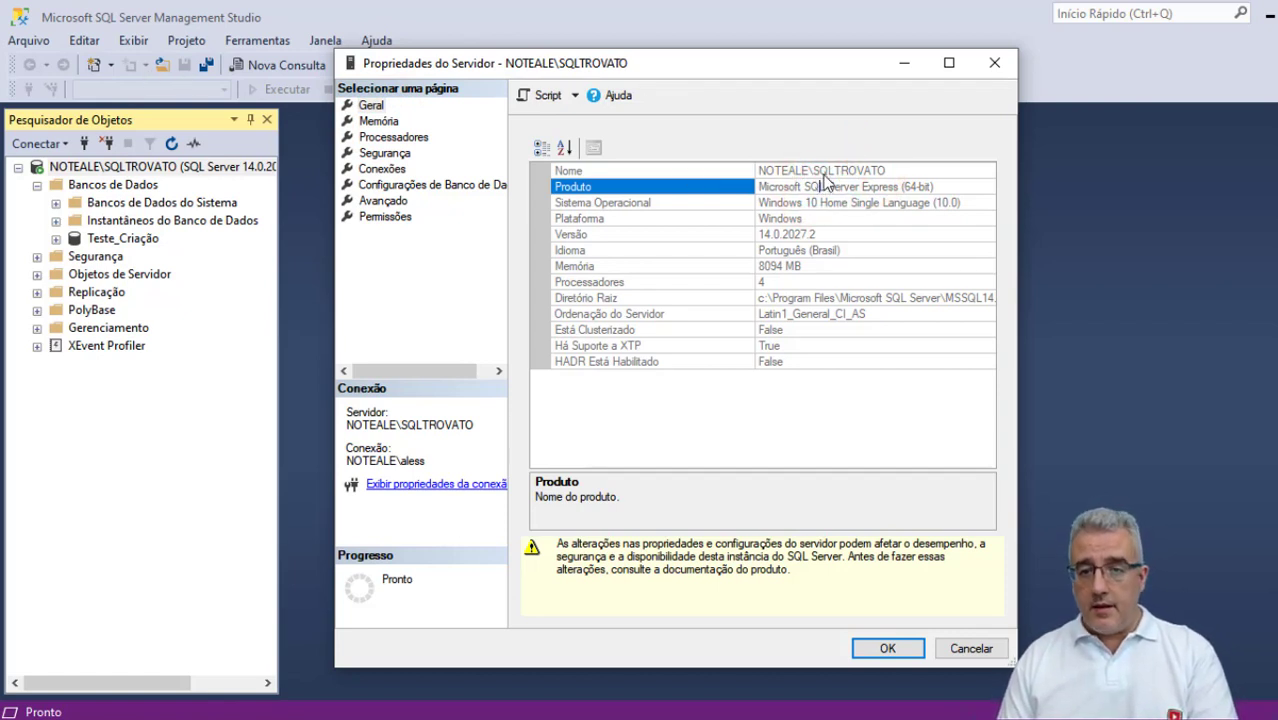
left_click(825, 171)
left_click(922, 172)
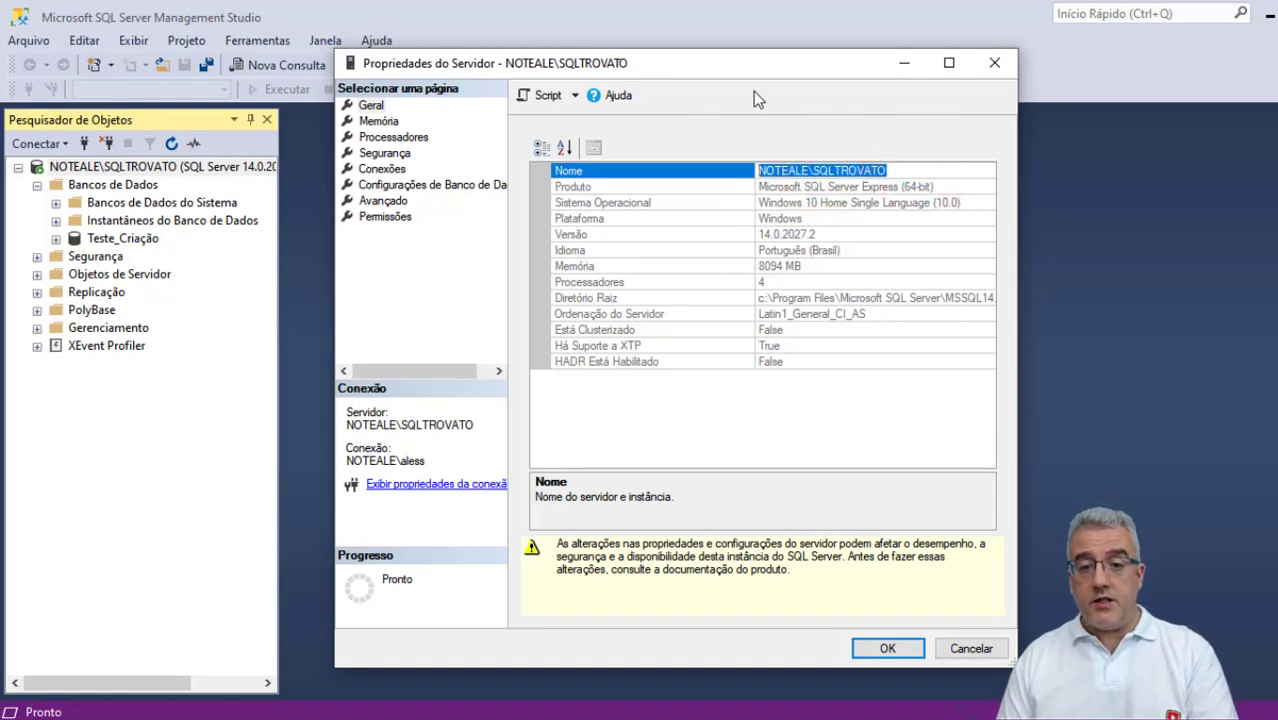
- Examine the general server details: processors, root directory, clustering, memory, language and operating system
left_click(764, 282)
left_click(775, 298)
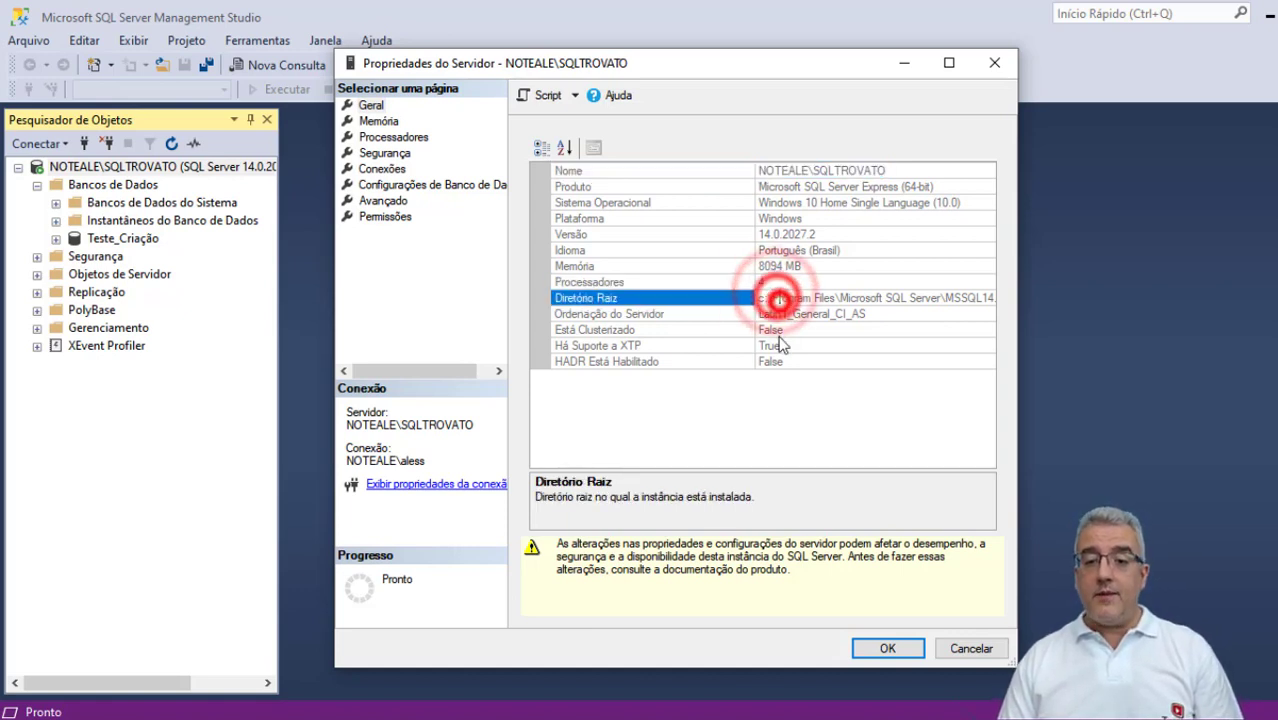
left_click(776, 328)
left_click(790, 266)
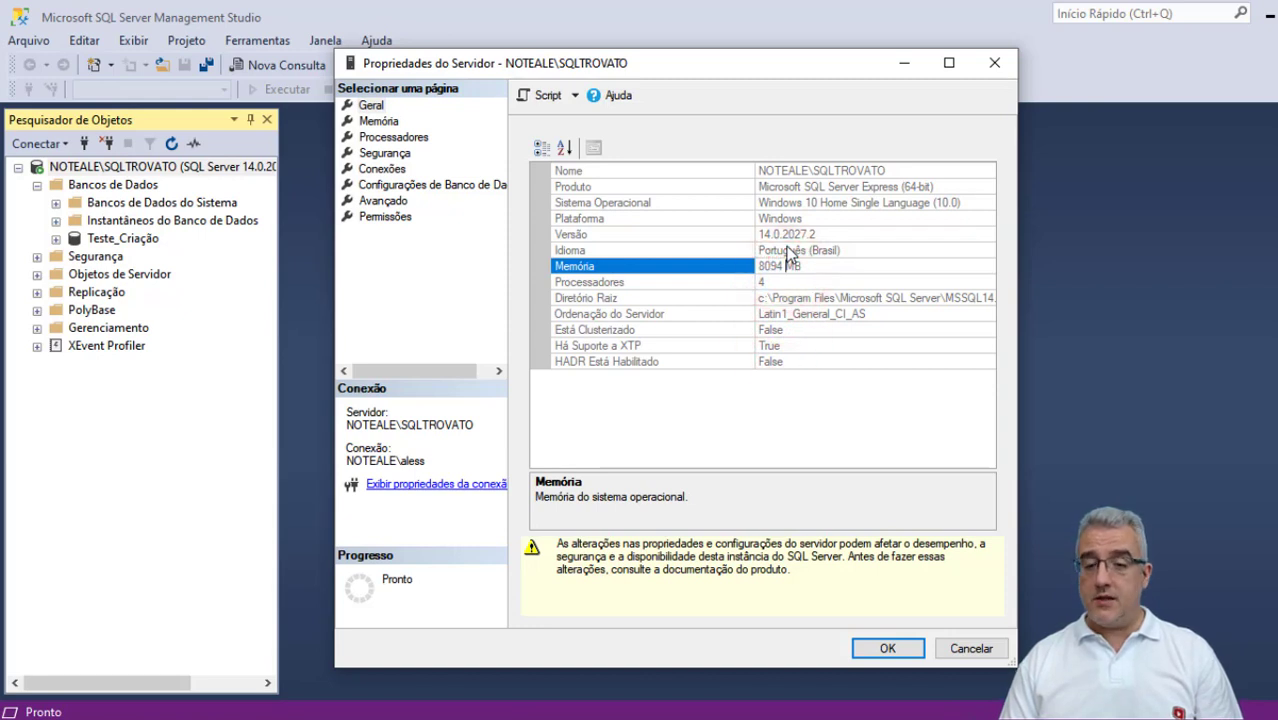
left_click(788, 250)
left_click(806, 202)
left_click(805, 266)
left_click(835, 298)
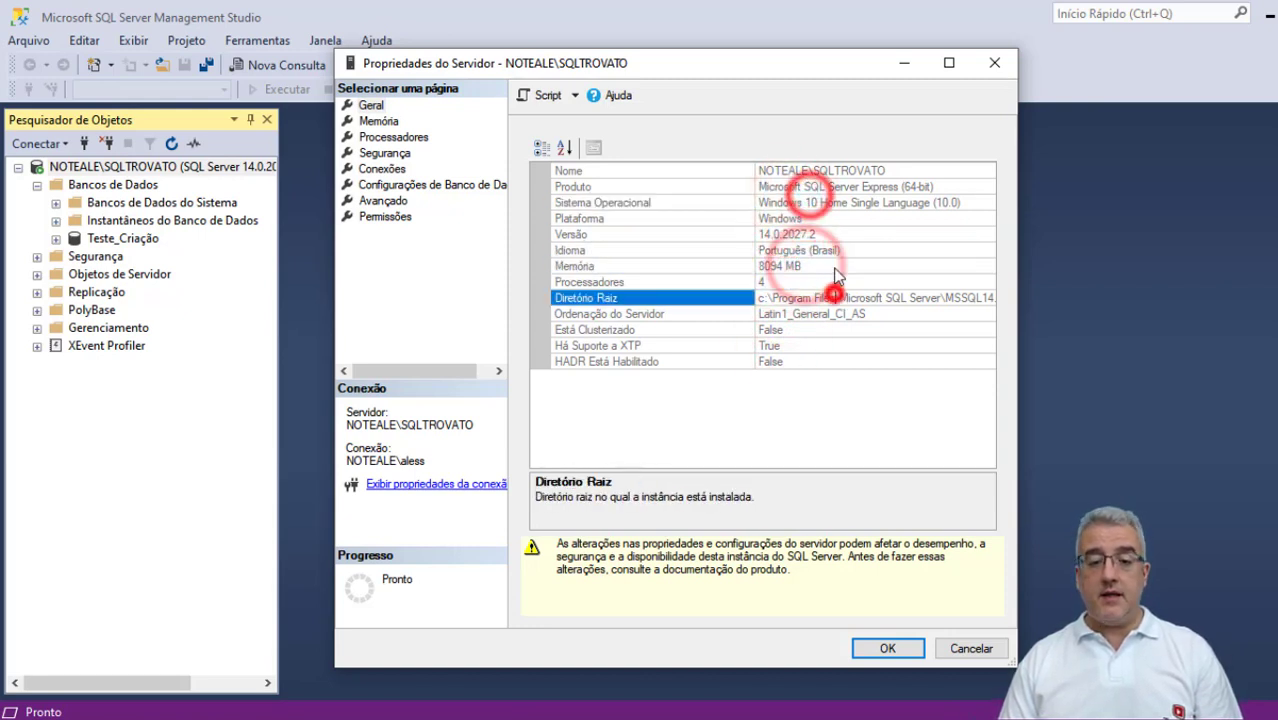
left_click(377, 121)
left_click(370, 105)
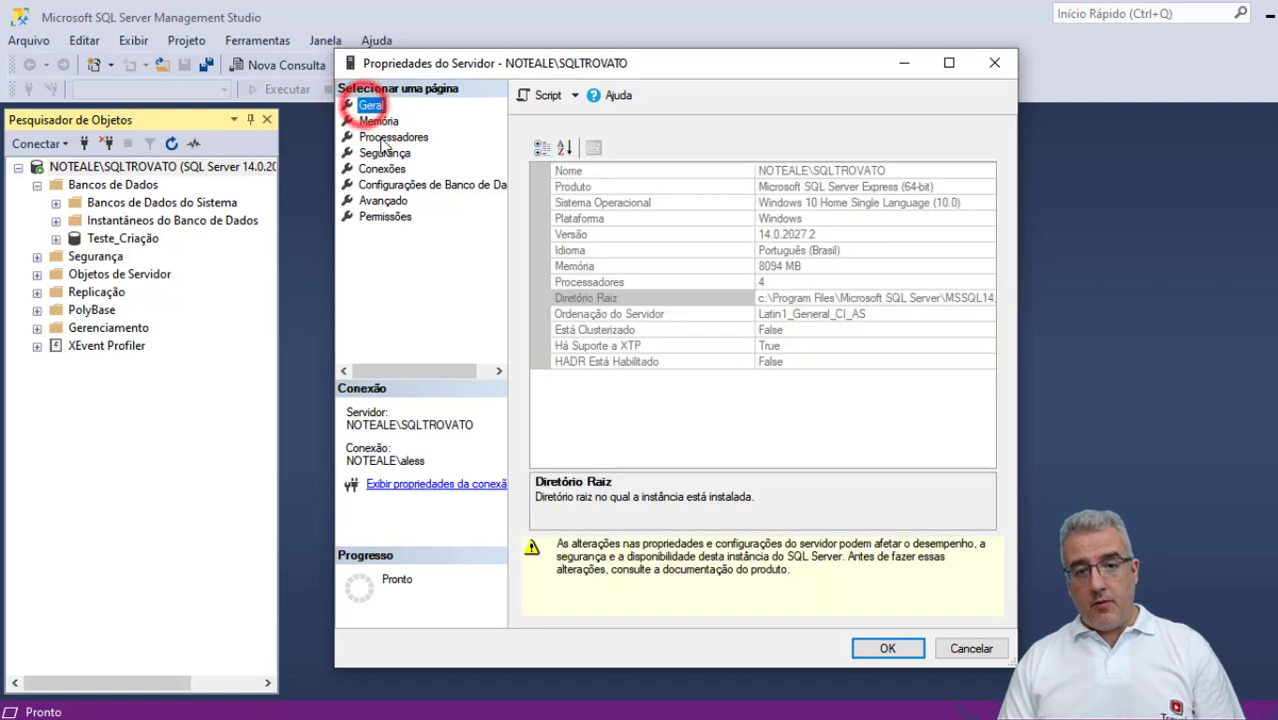
- Review the server's memory, processor, security, connection and database settings pages
left_click(377, 121)
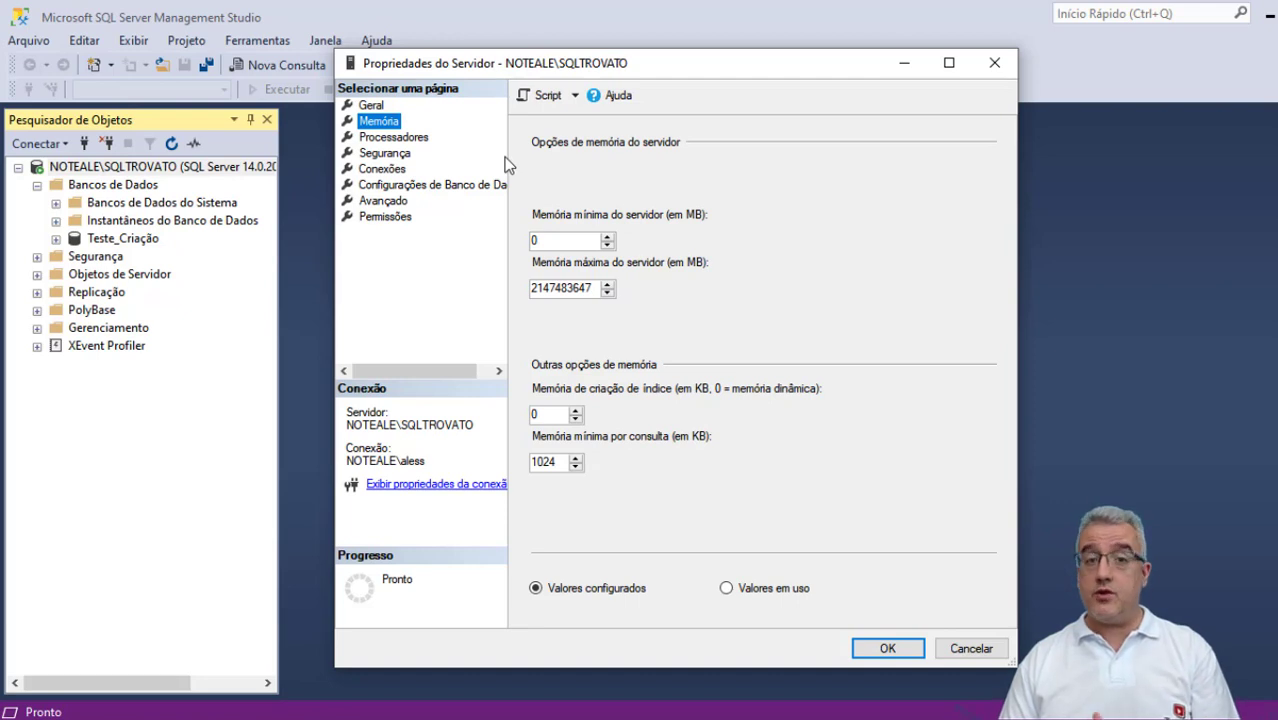
left_click(392, 138)
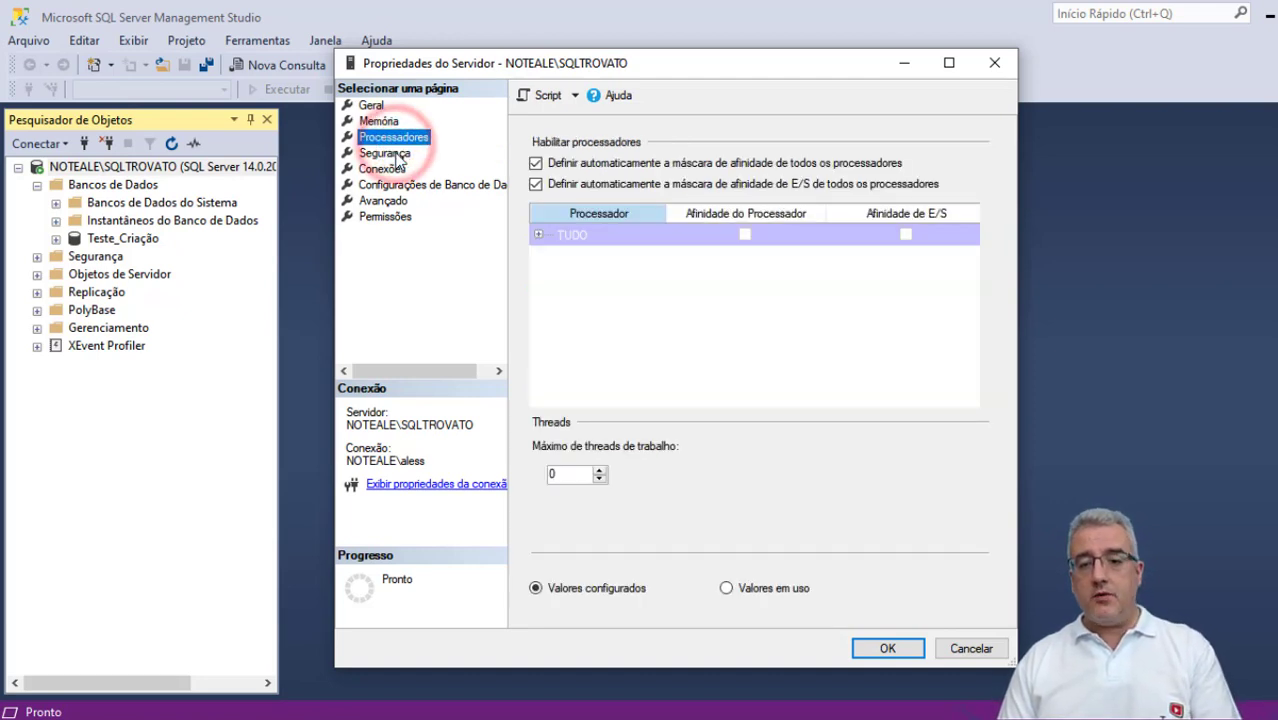
left_click(394, 154)
left_click(382, 168)
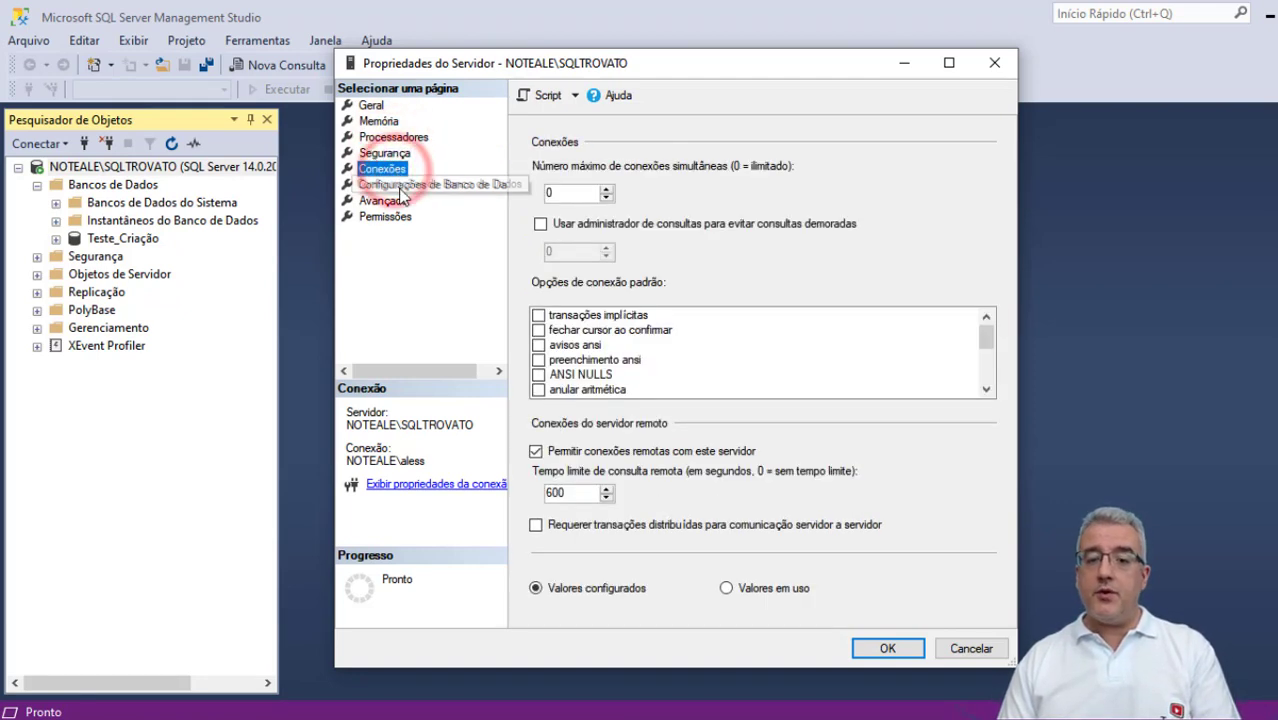
left_click(399, 187)
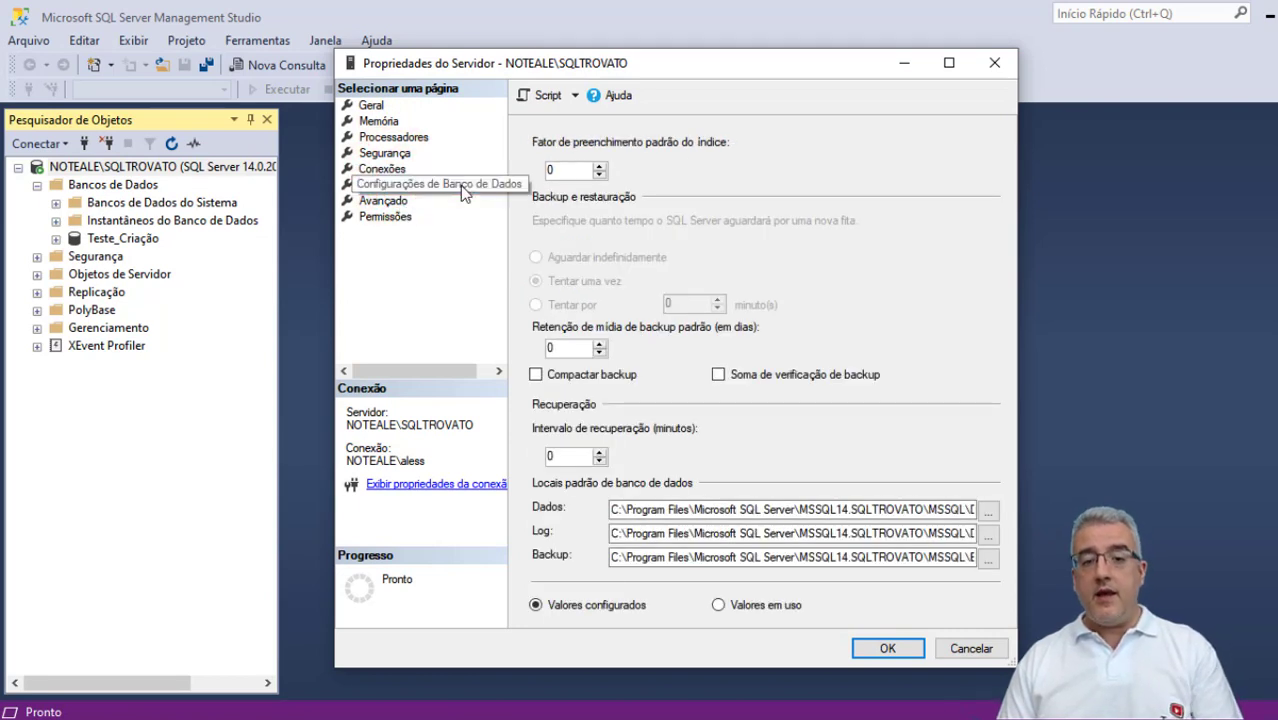
- Inspect the default data location, browse the folders on drive C: for it, and cancel the folder selection
left_click(613, 509)
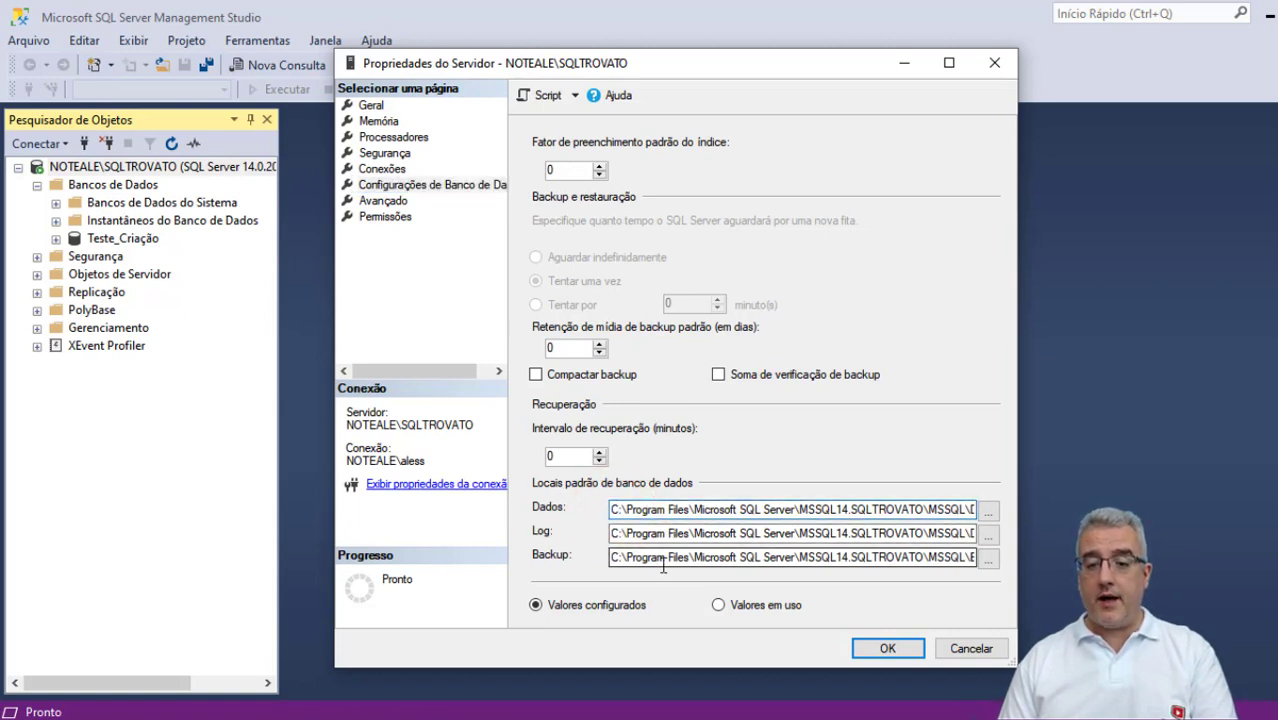
left_click(674, 510)
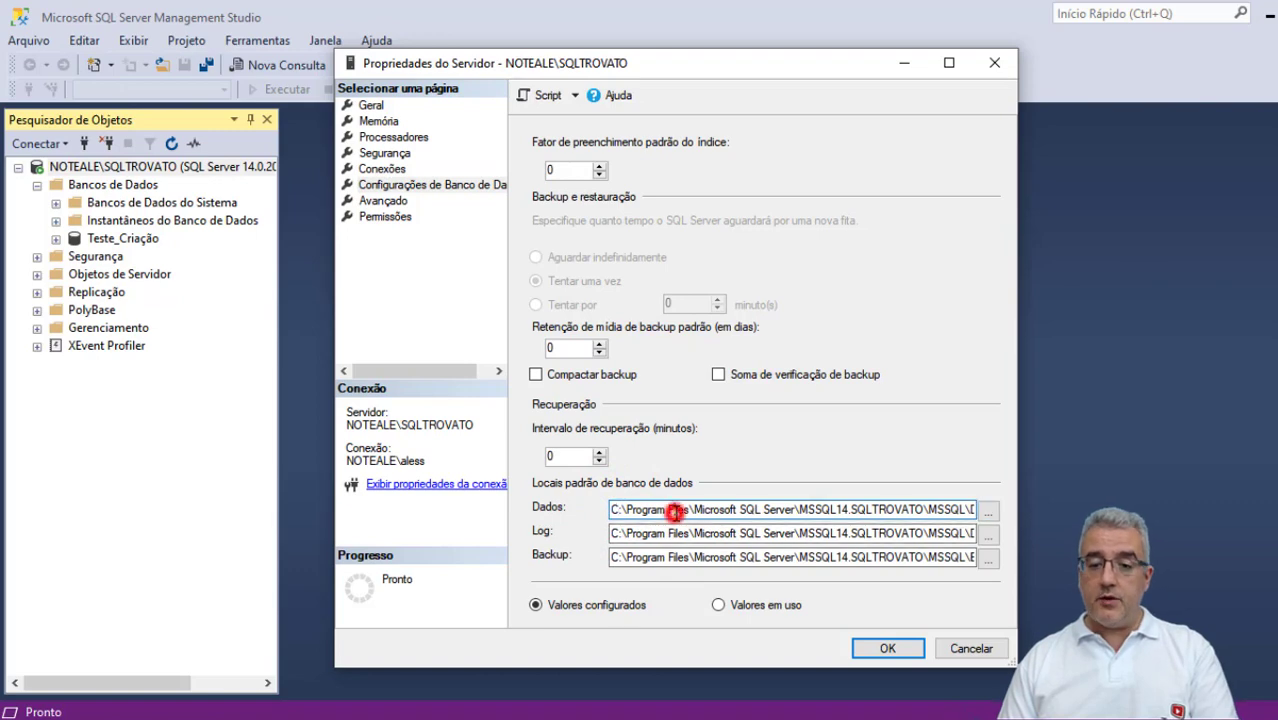
left_click(988, 512)
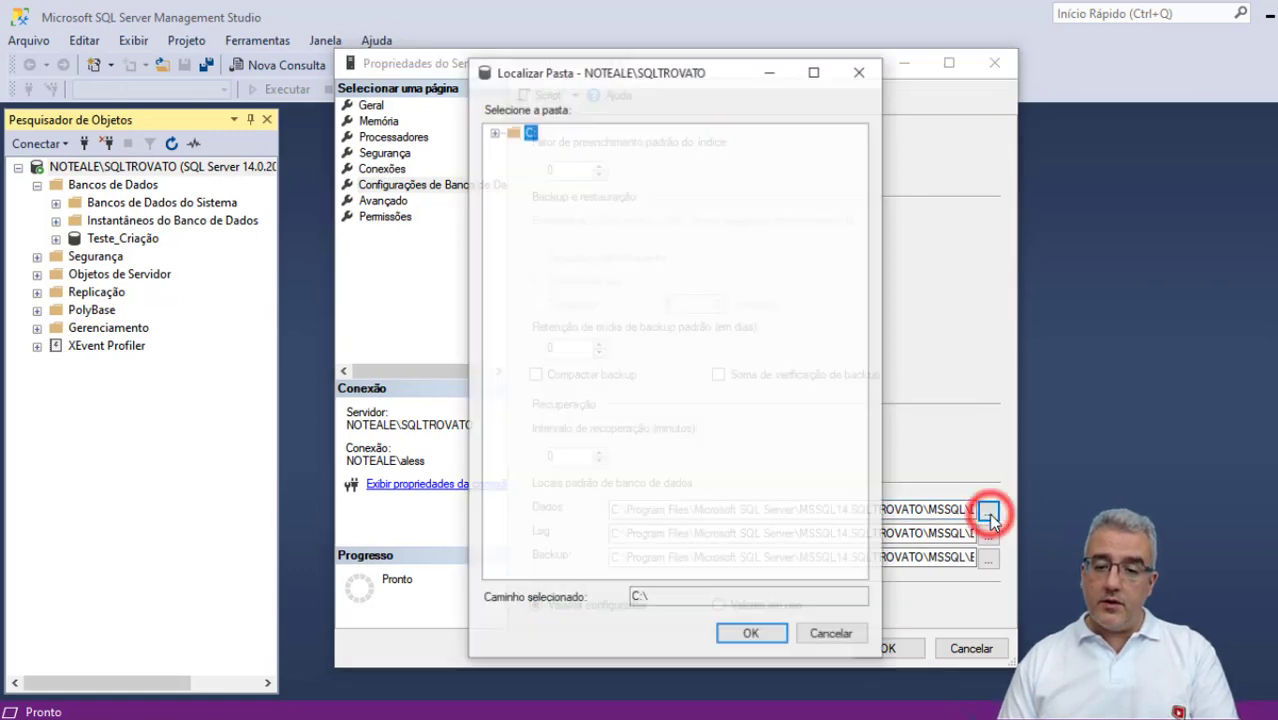
left_click(493, 131)
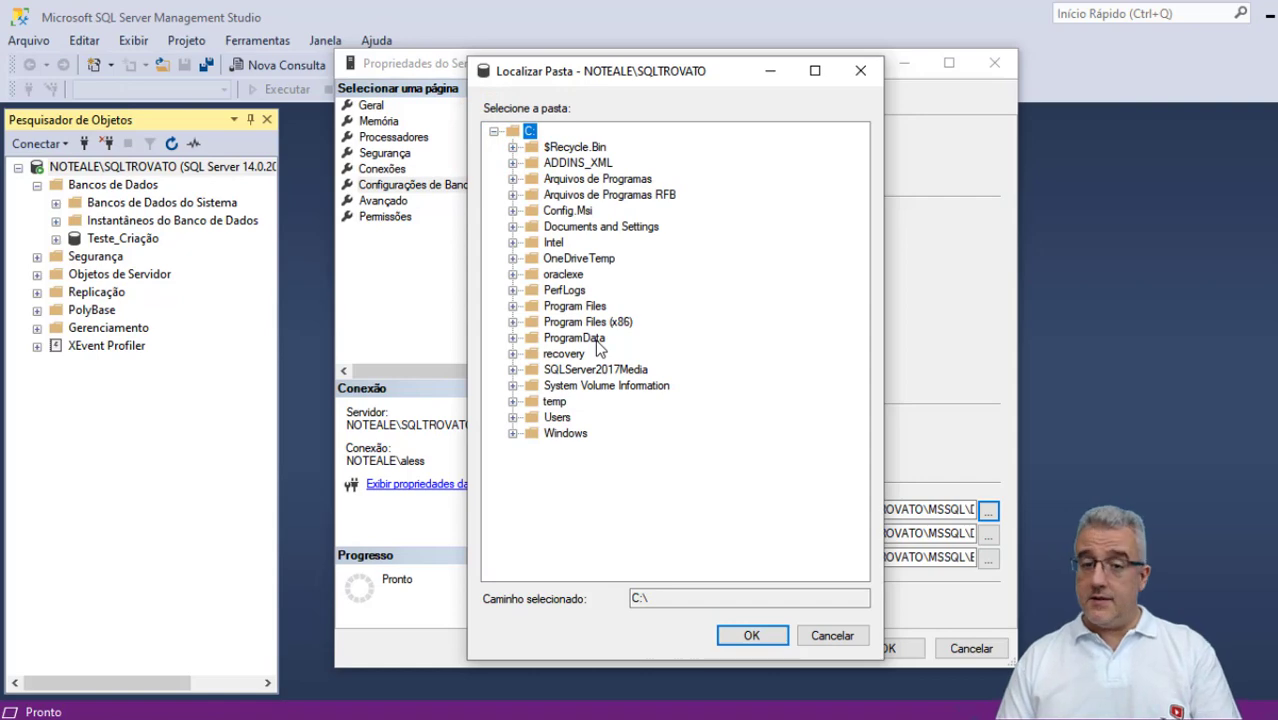
key("Escape")
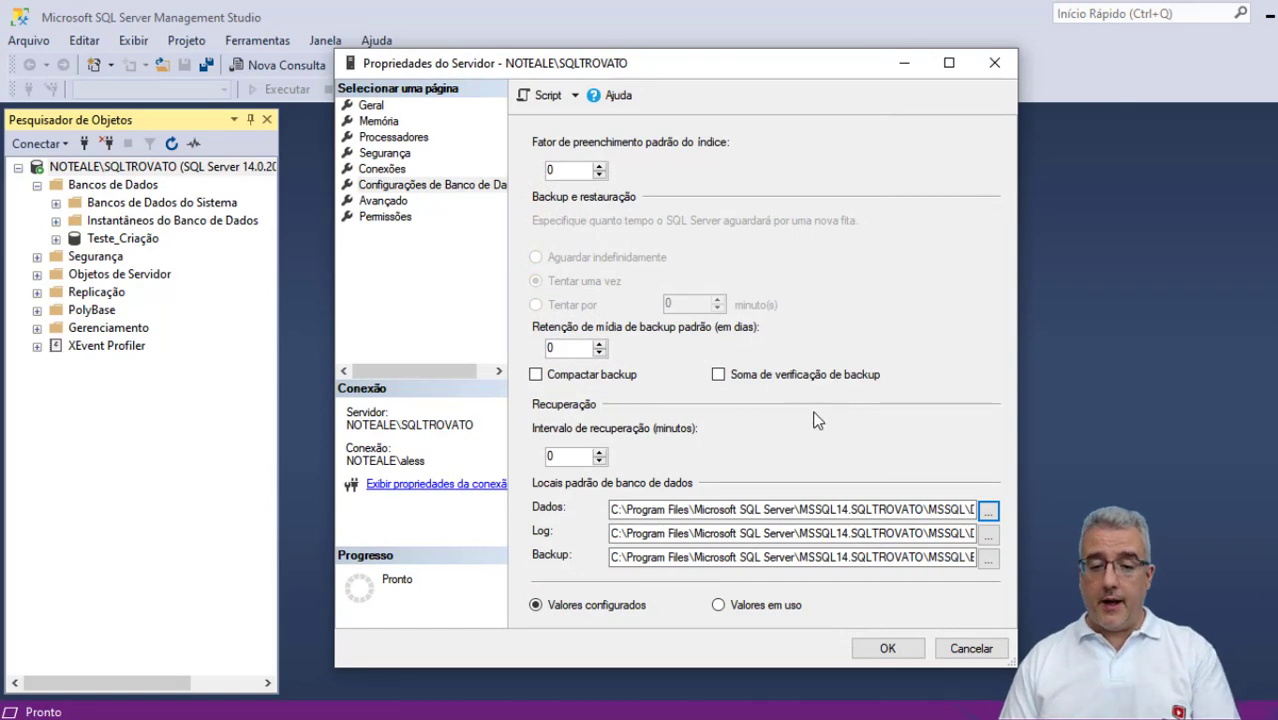
- Review the Avançado and Permissões pages of the server properties
left_click(395, 203)
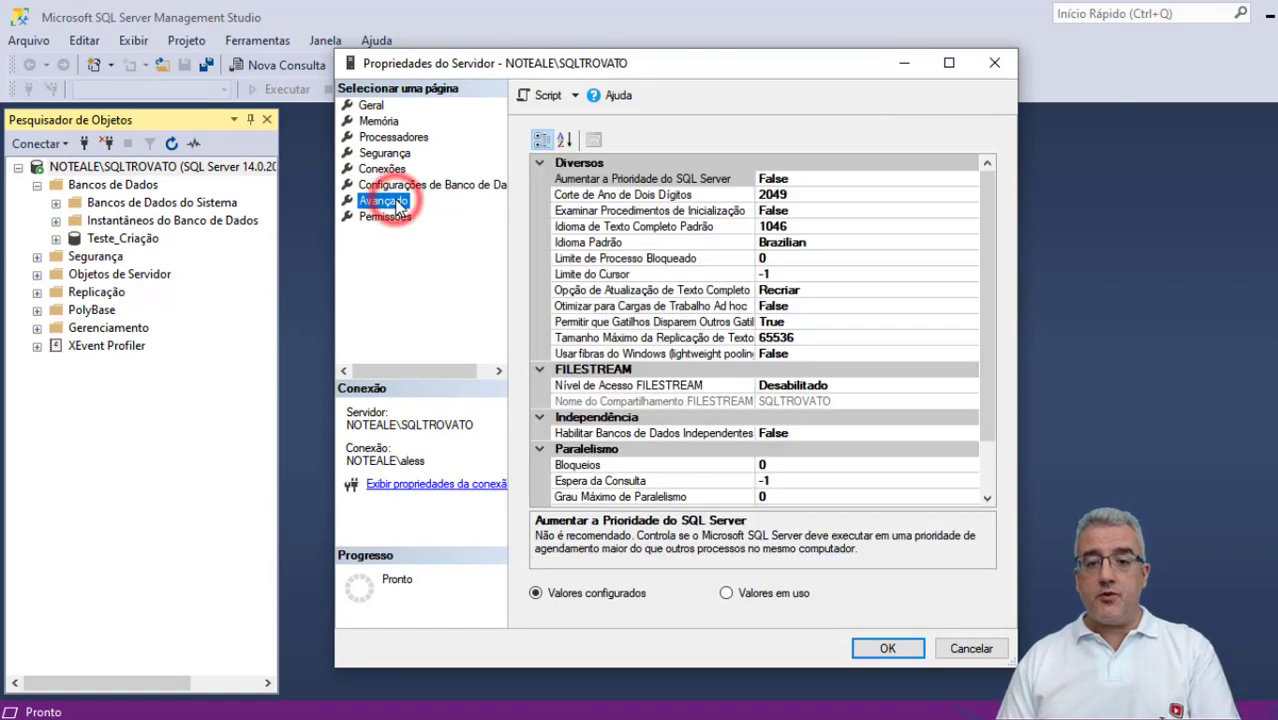
left_click(385, 216)
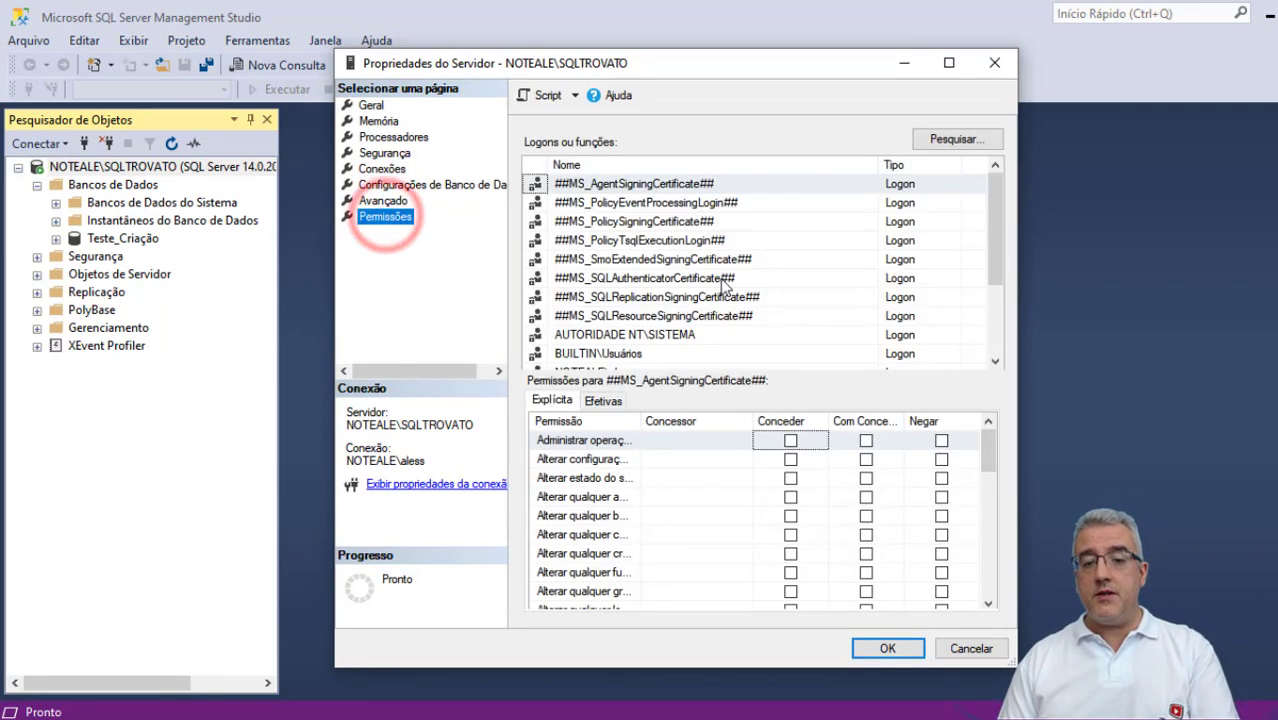
- Review the logins and roles list, view the explicit permissions of the Windows user's login, and close the server properties
scroll(612, 280, "down", 2)
scroll(614, 280, "up", 2)
left_click_drag(610, 258, 608, 177)
scroll(645, 310, "down", 2)
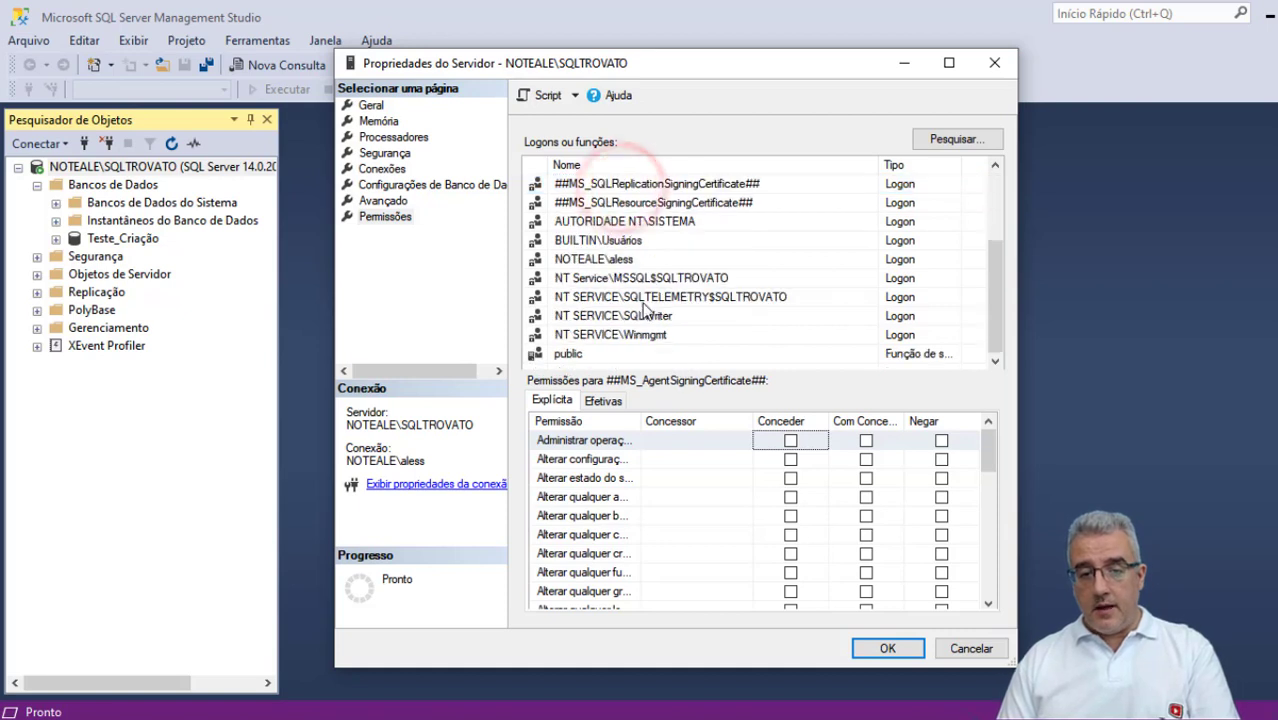
left_click(628, 262)
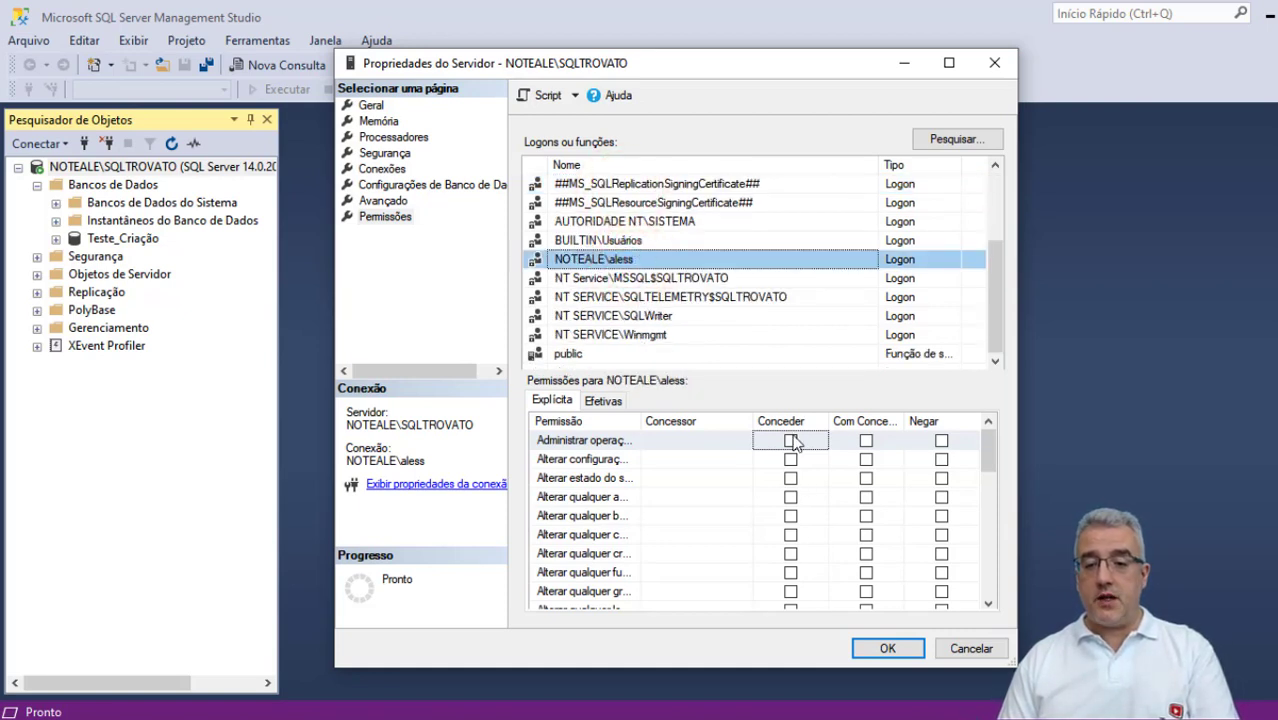
scroll(693, 336, "up", 2)
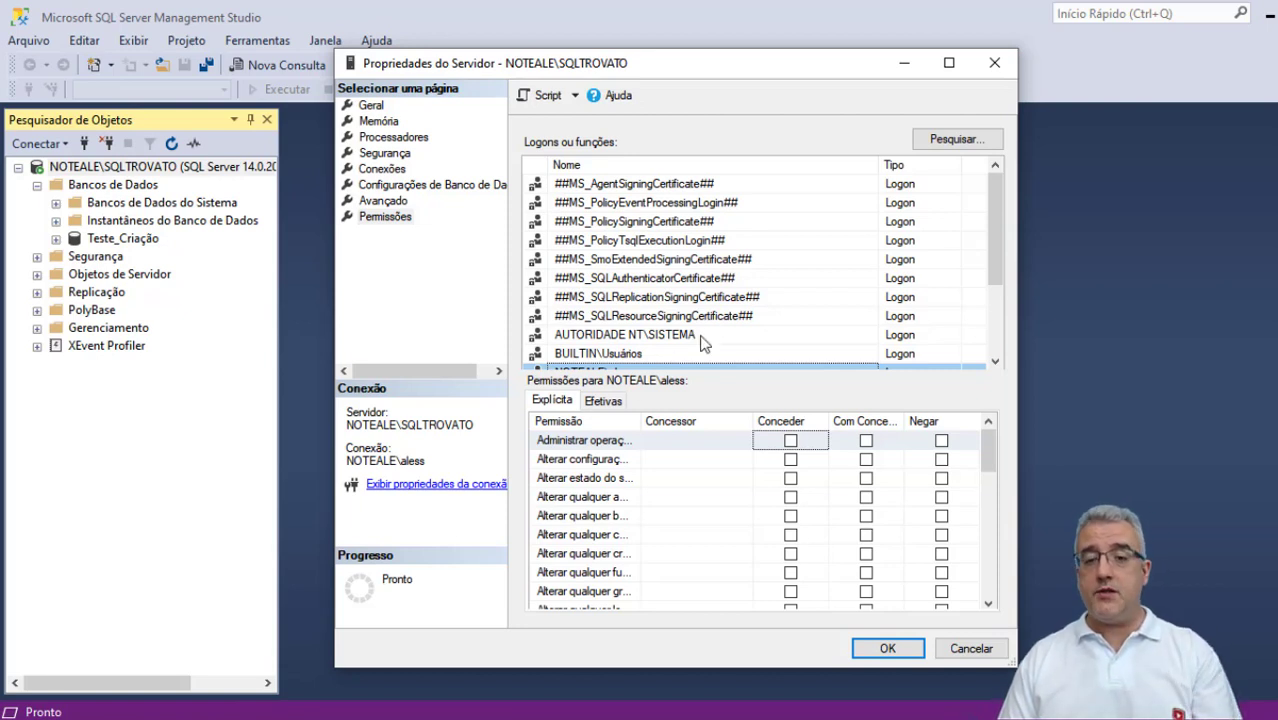
left_click(993, 63)
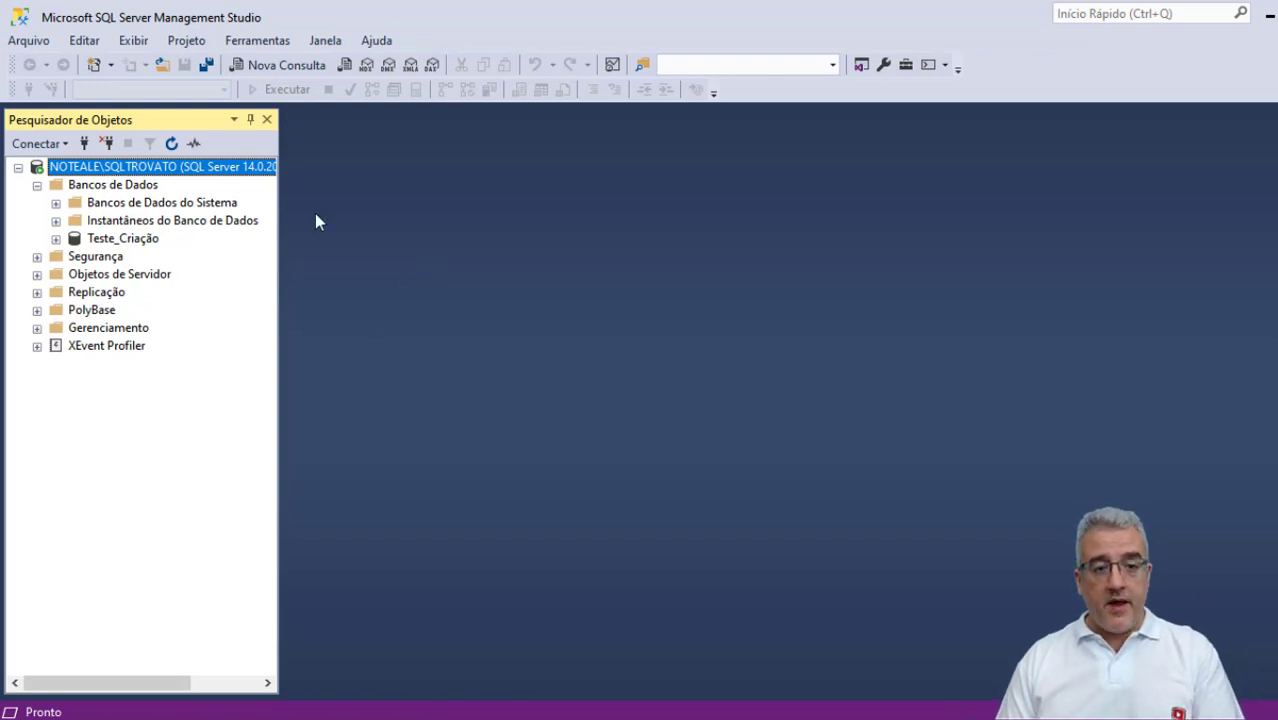
- Start a new database under Bancos de Dados and name it SQL_DB_1
right_click(88, 189)
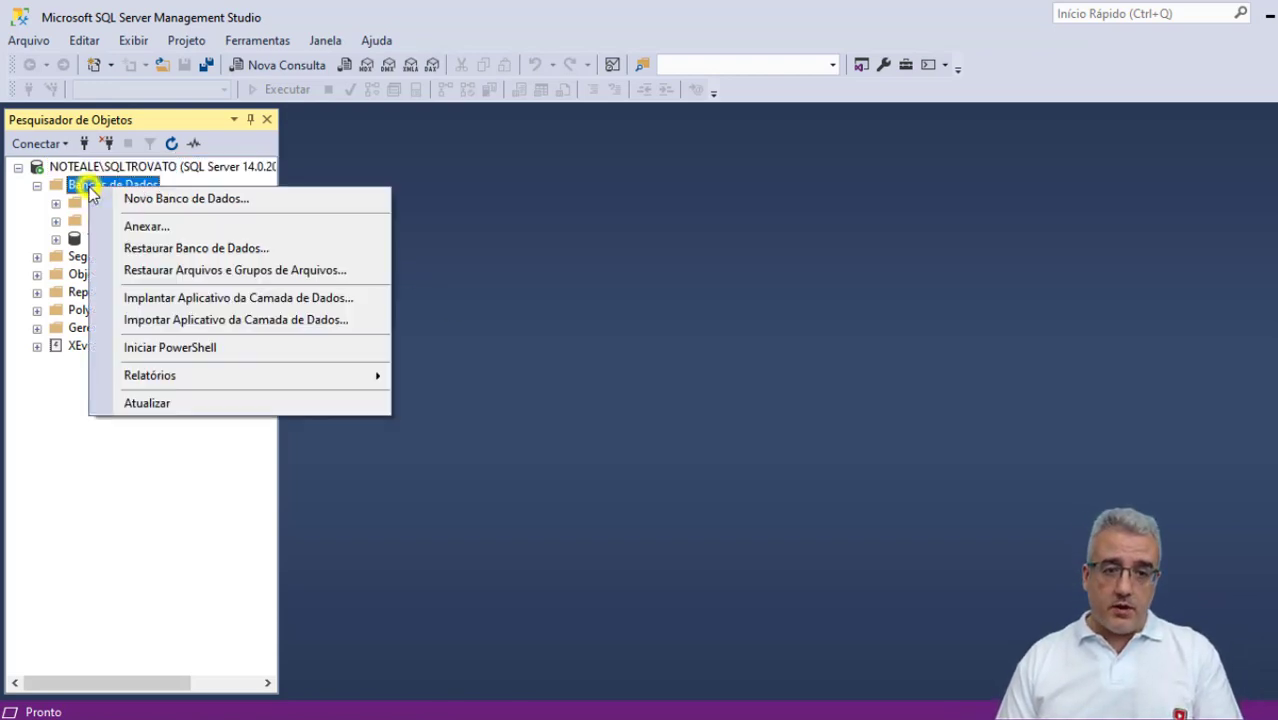
left_click(175, 199)
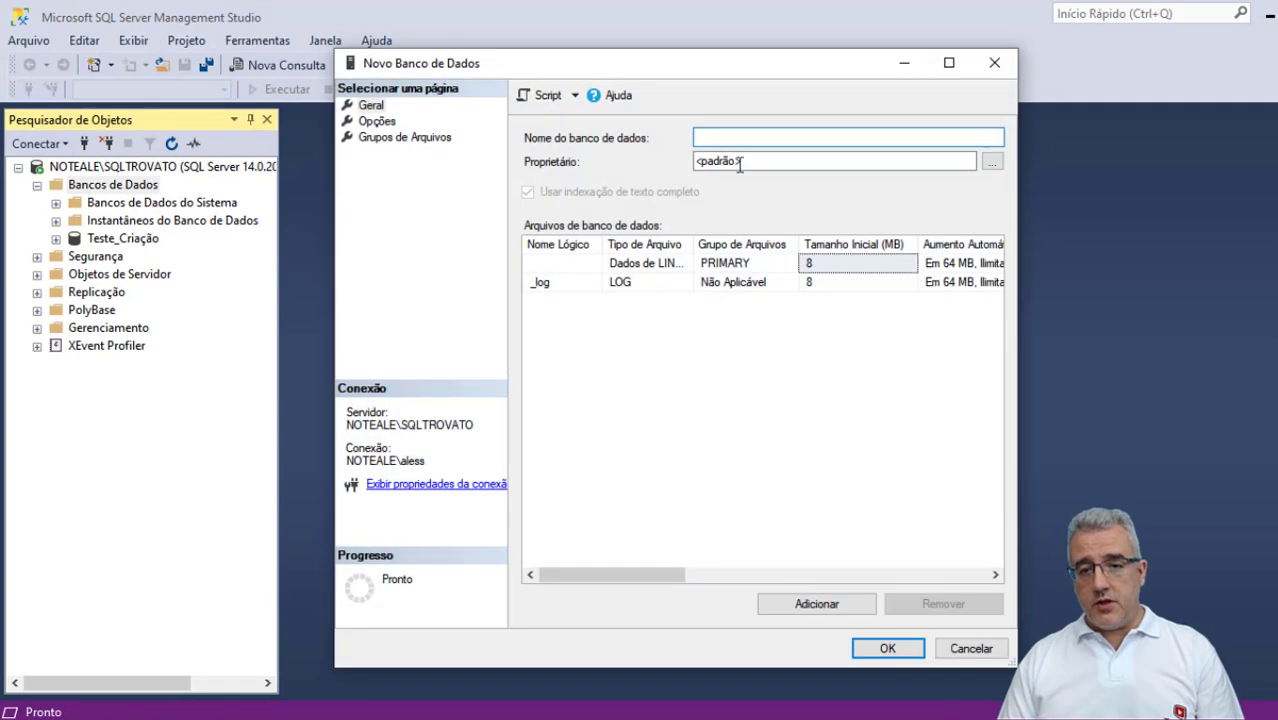
left_click(746, 133)
type("sql_")
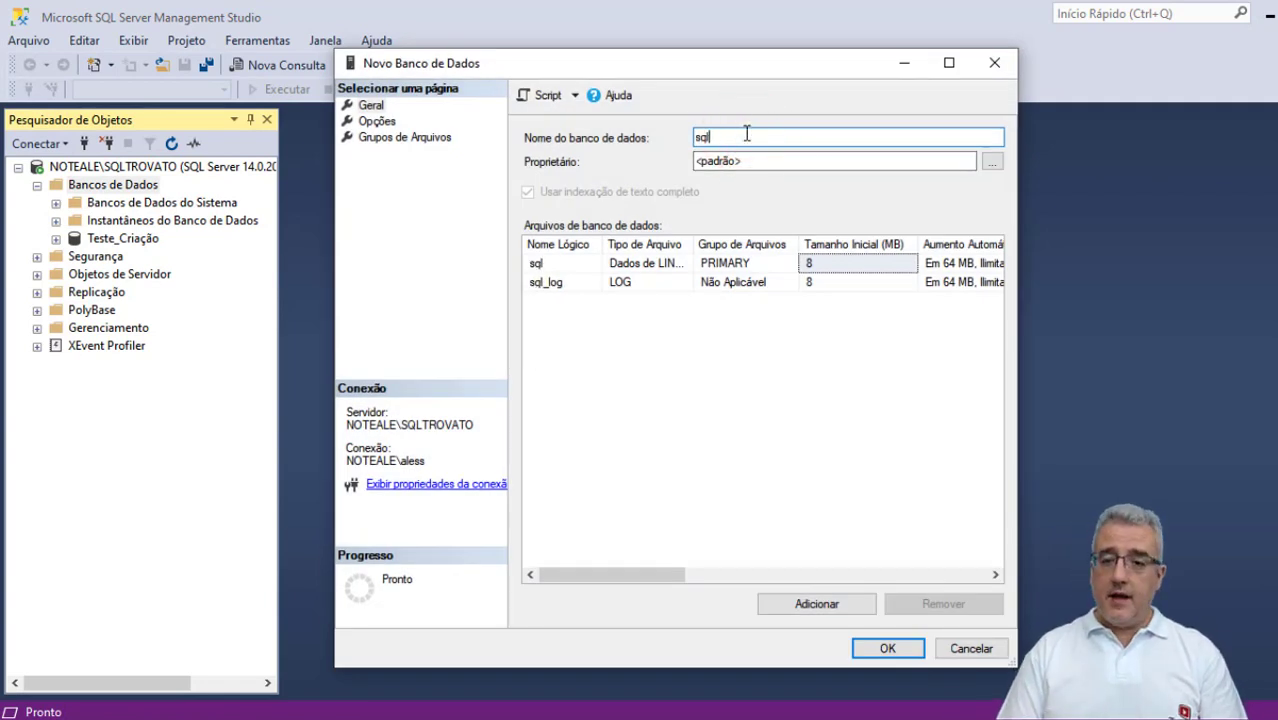
key("BackSpace")
key("BackSpace")
key("BackSpace")
key("BackSpace")
type("SQL_DB_1")
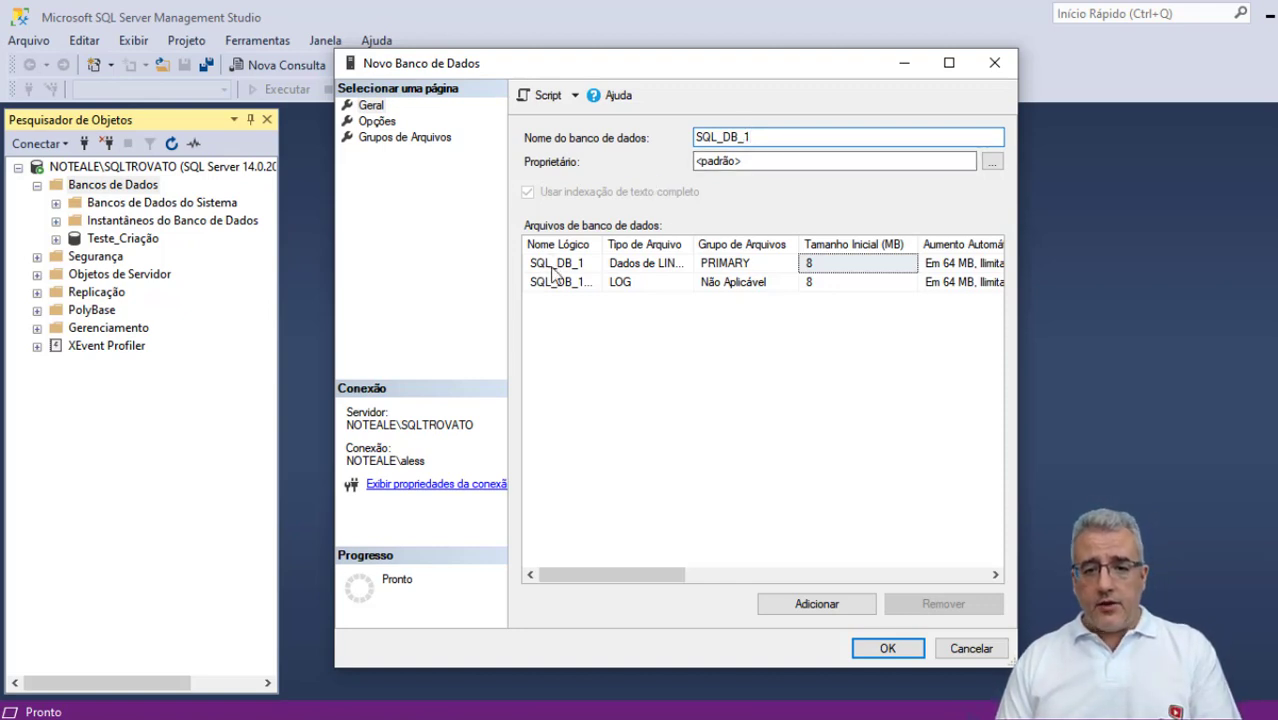
- Inspect the new database's name and the logical names of its data and log files
double_click(776, 136)
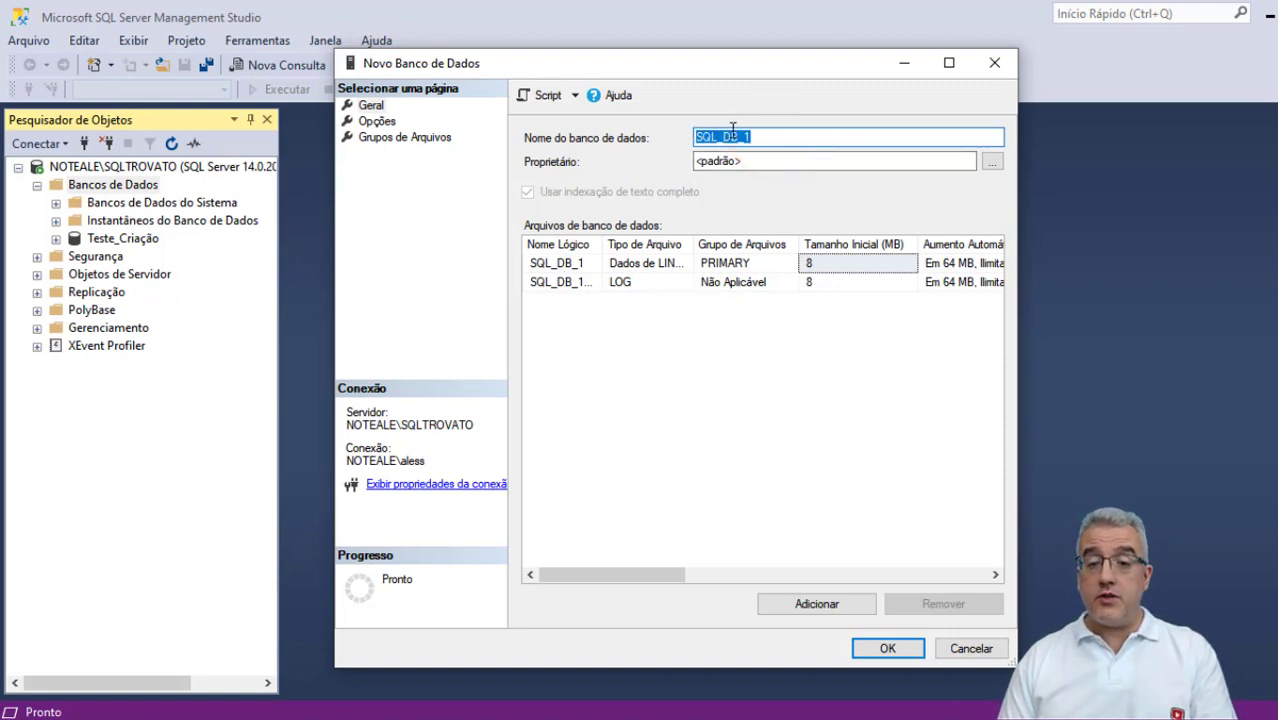
left_click(565, 264)
left_click(583, 263)
left_click(585, 283)
left_click_drag(585, 283, 612, 285)
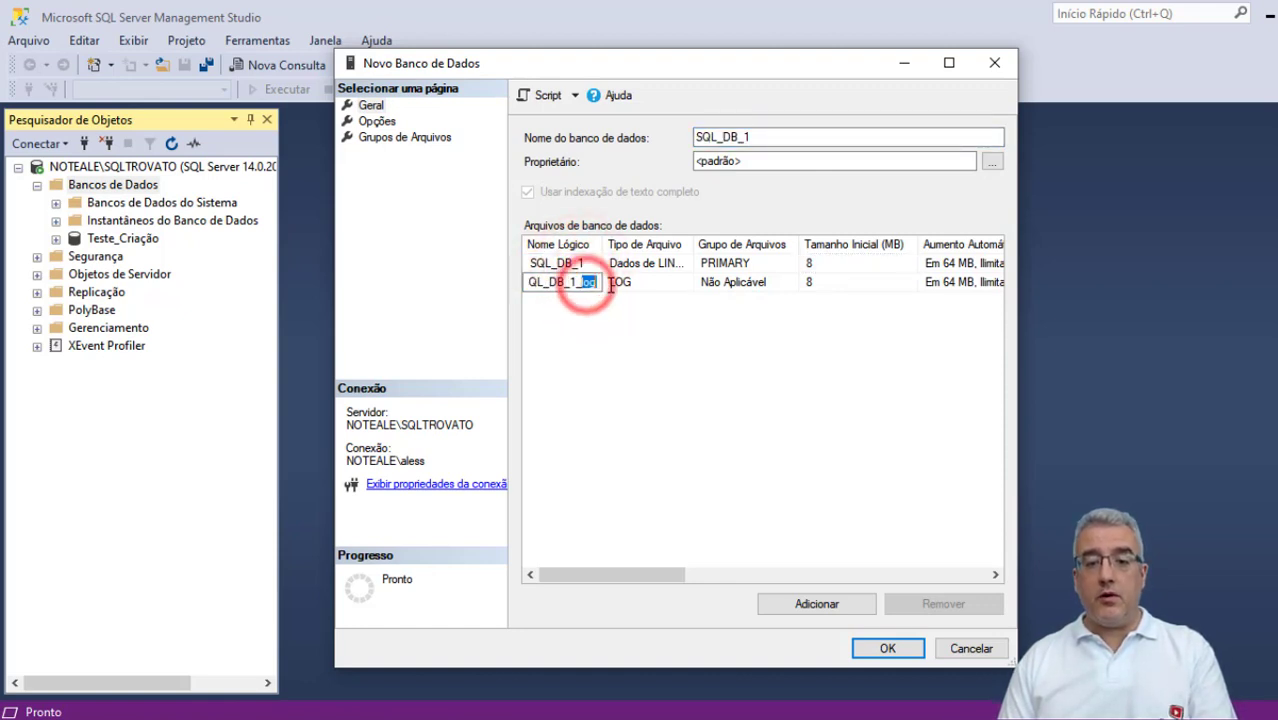
- Inspect the file type and filegroup of the data and log files, widening the Tipo de Arquivo column
left_click(646, 265)
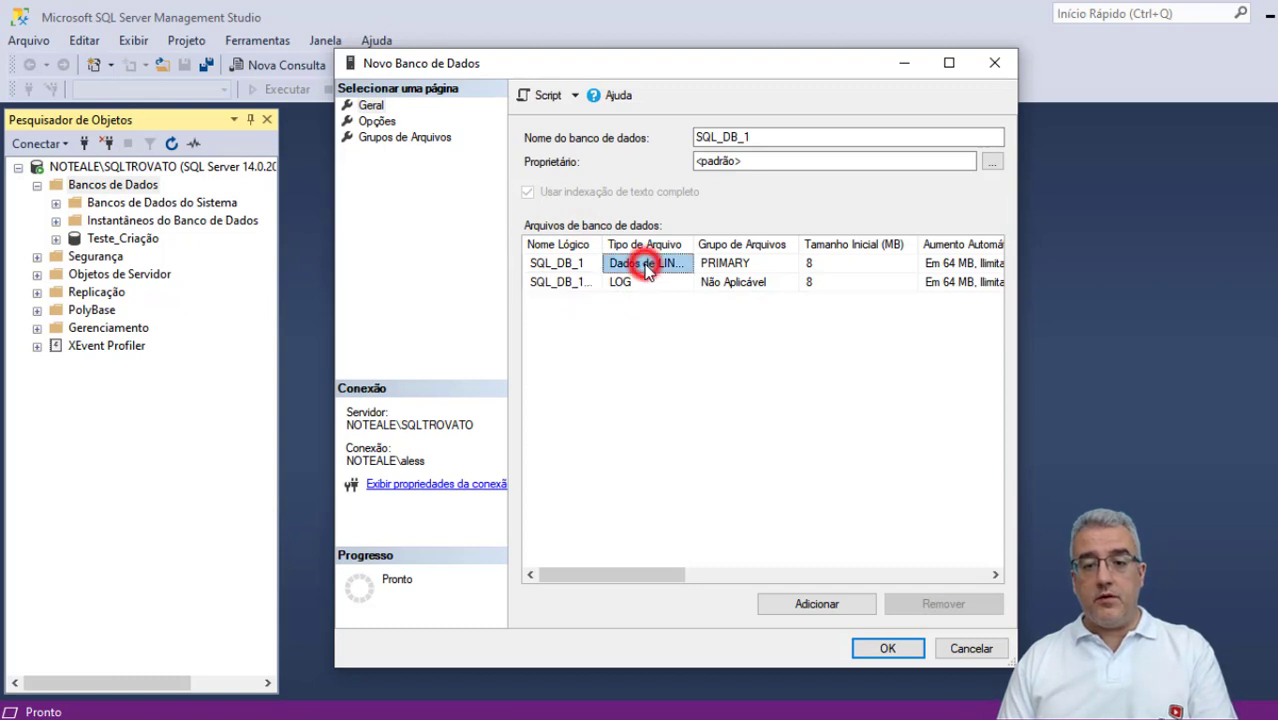
mouse_move(694, 244)
left_mouse_down()
mouse_move(736, 240)
mouse_move(717, 241)
left_mouse_up()
left_click(642, 284)
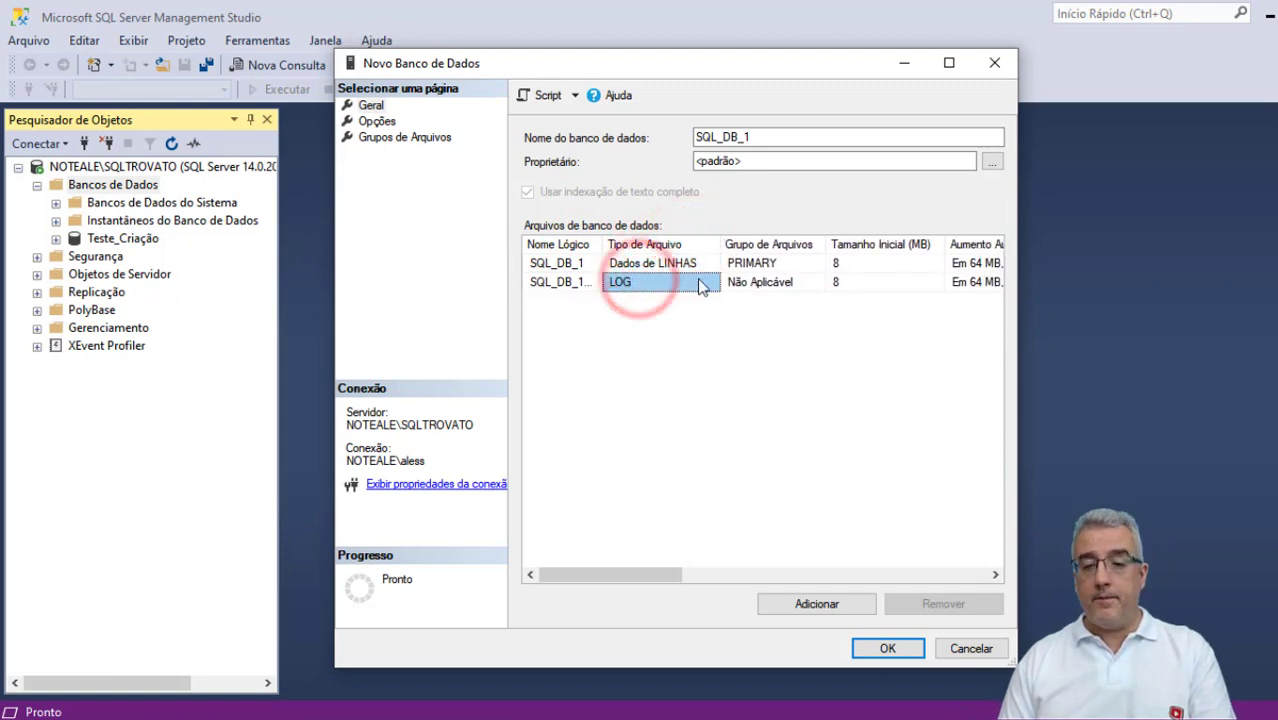
left_click(761, 239)
left_click(760, 263)
left_click(770, 283)
left_click(888, 250)
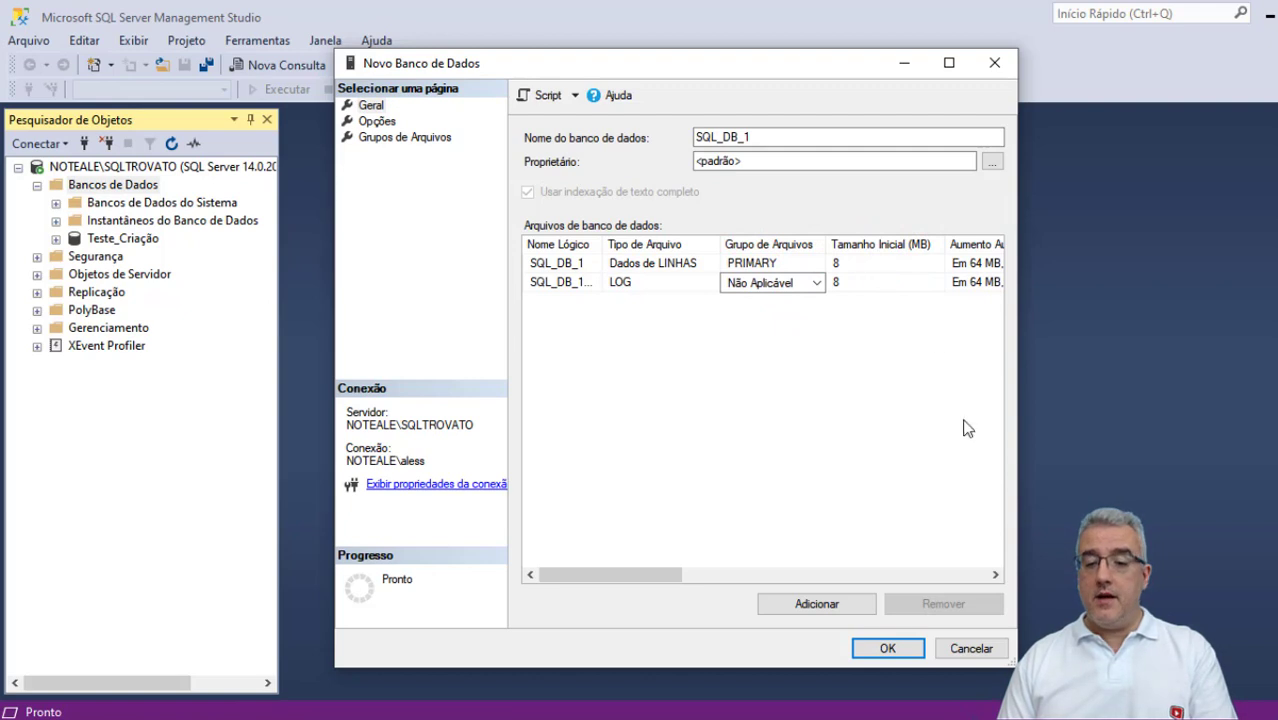
- Try raising the initial size of the SQL_DB_1 data file and bring it back to 8 MB
left_click(994, 576)
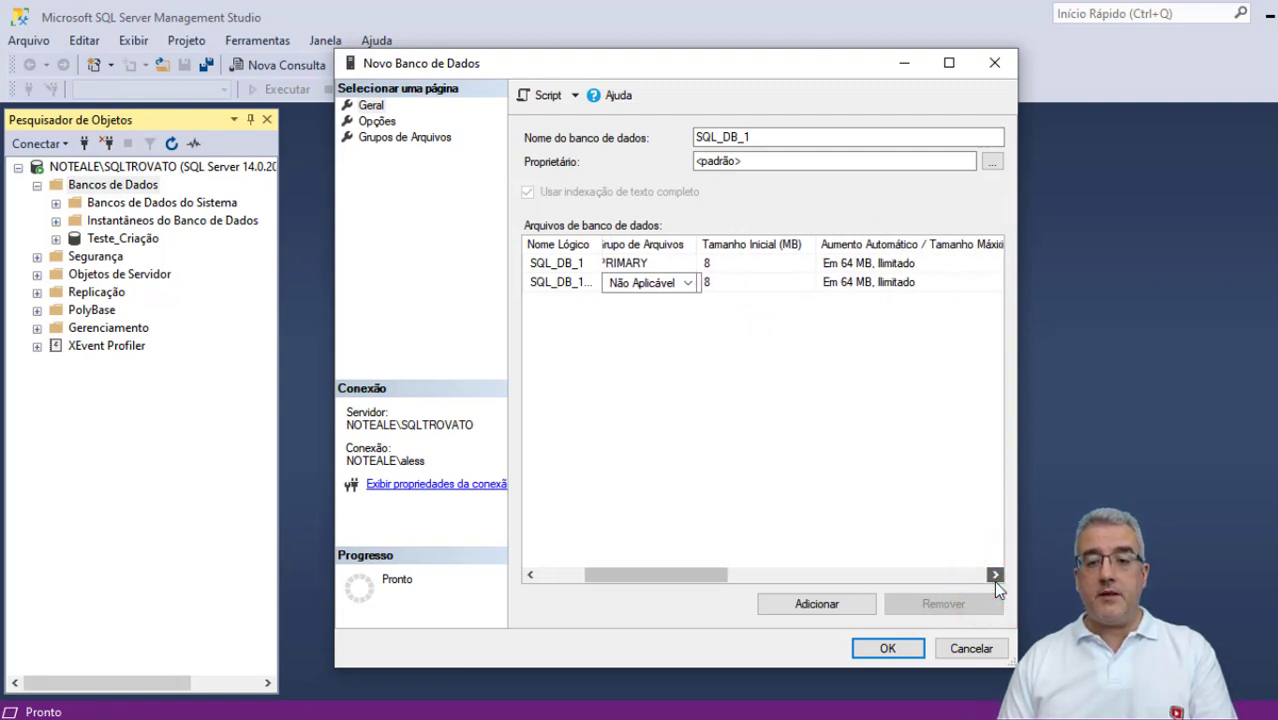
left_click(663, 263)
left_click(720, 263)
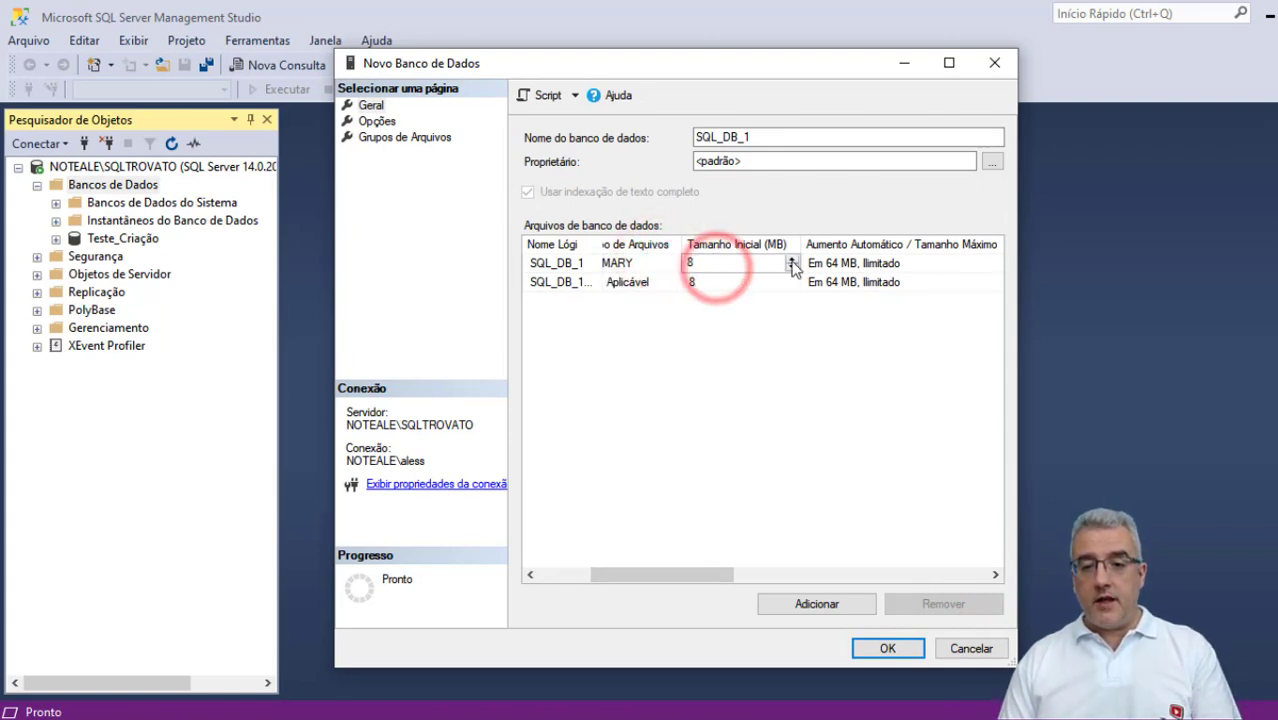
left_click(791, 260)
left_click(791, 260)
left_click(791, 268)
left_click(791, 268)
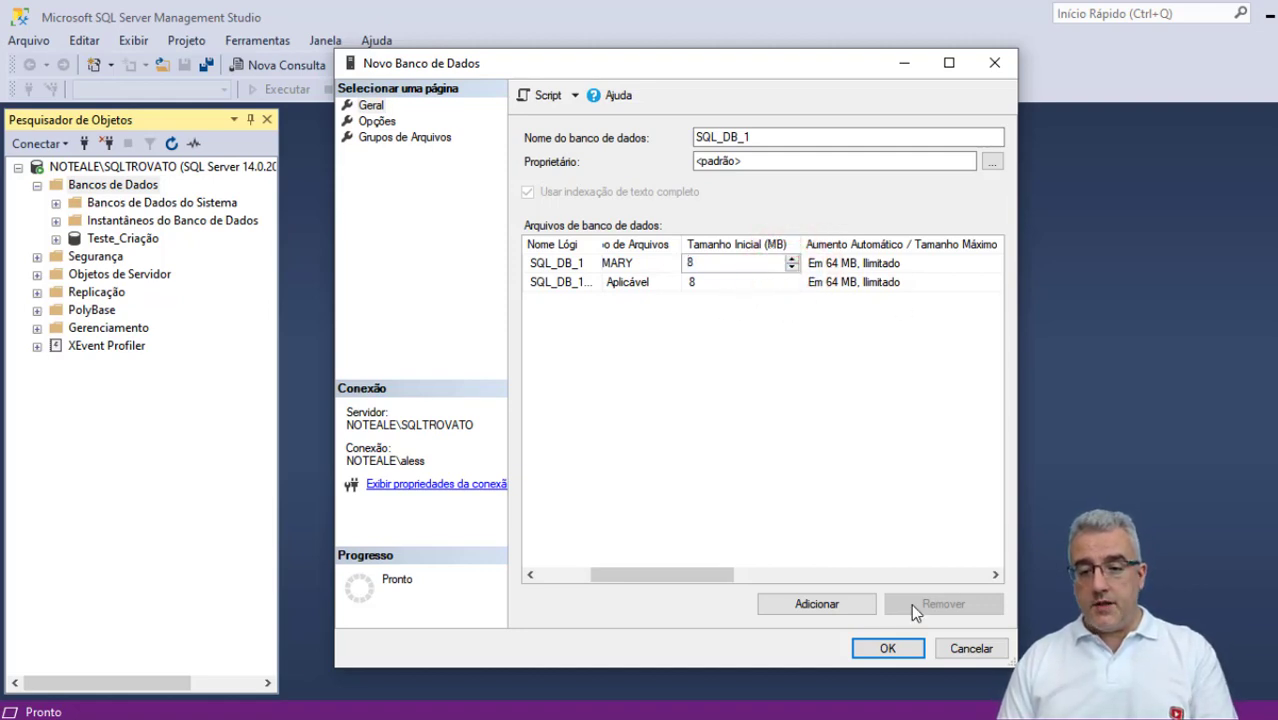
- Open the autogrowth settings of the SQL_DB_1 data file and turn autogrowth off and back on
left_click(991, 576)
left_click(991, 576)
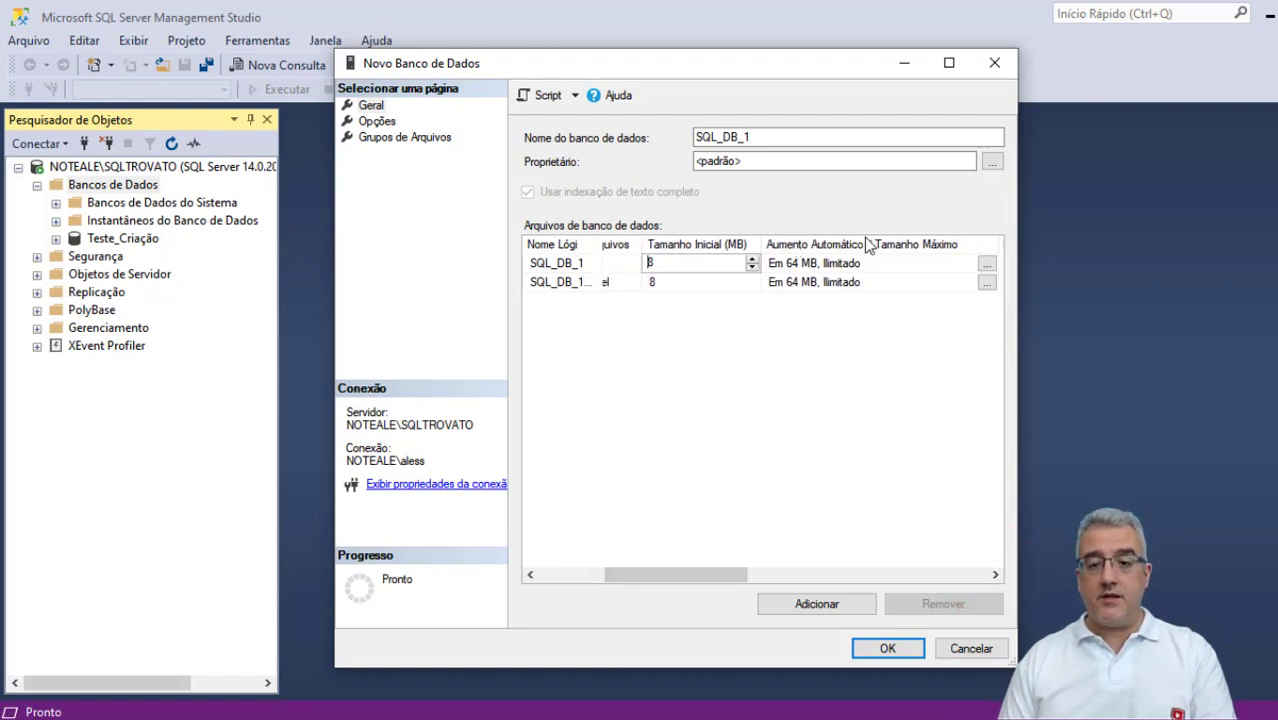
left_click(790, 265)
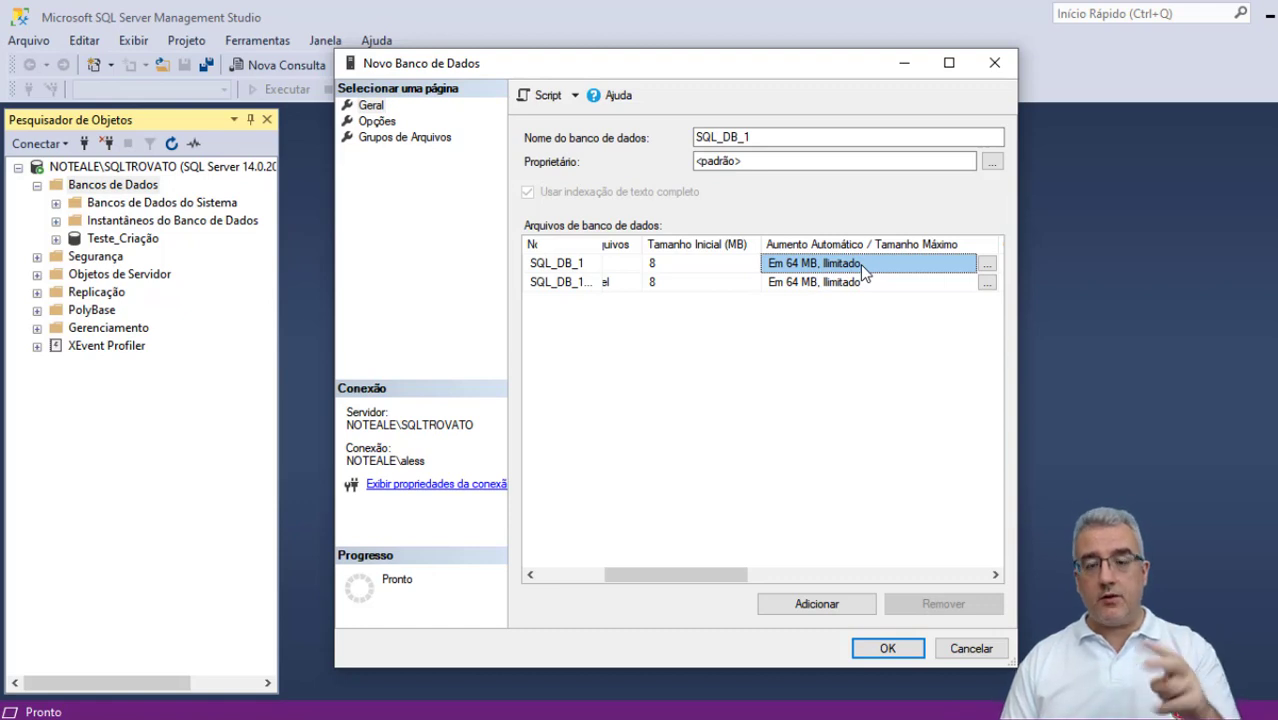
left_click(988, 264)
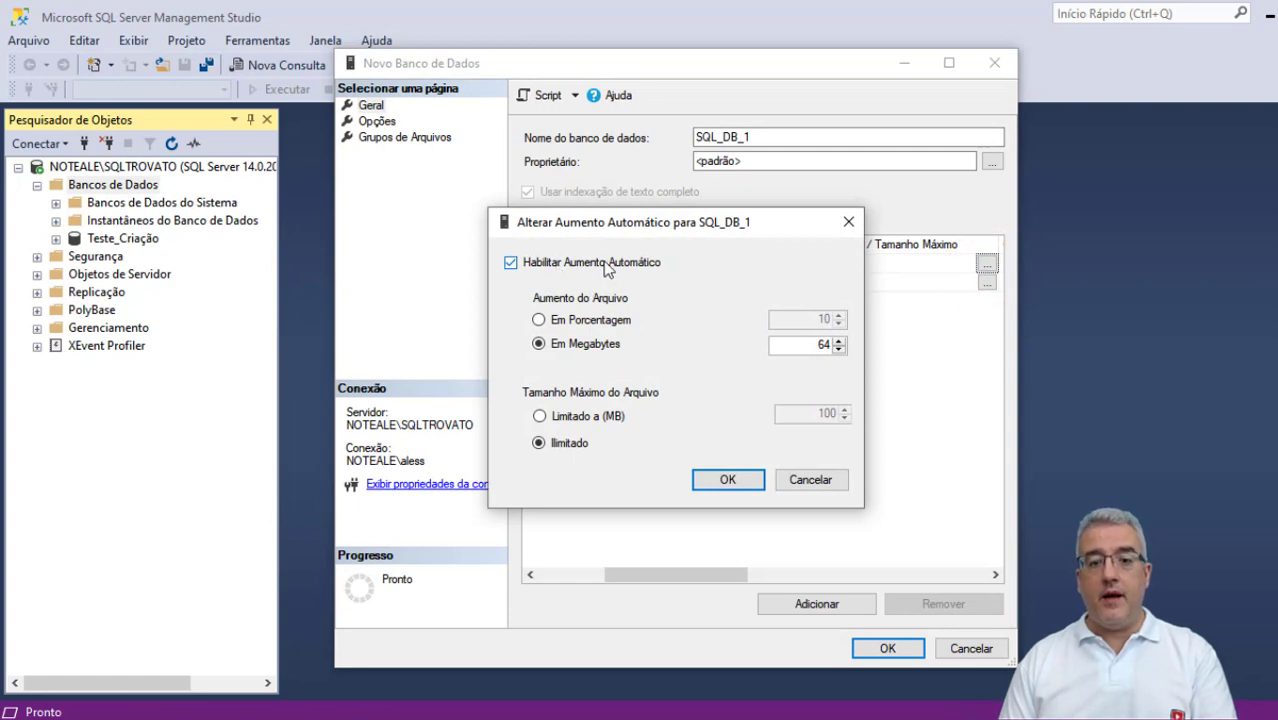
left_click(574, 266)
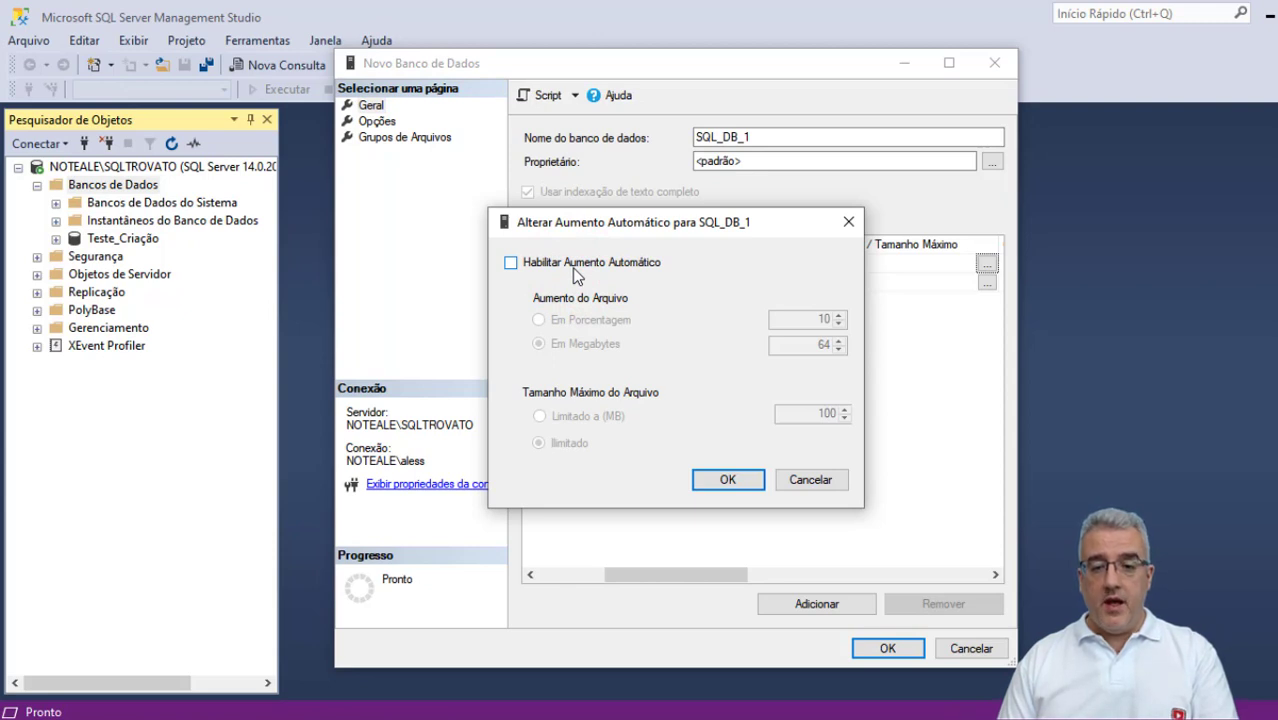
left_click(574, 272)
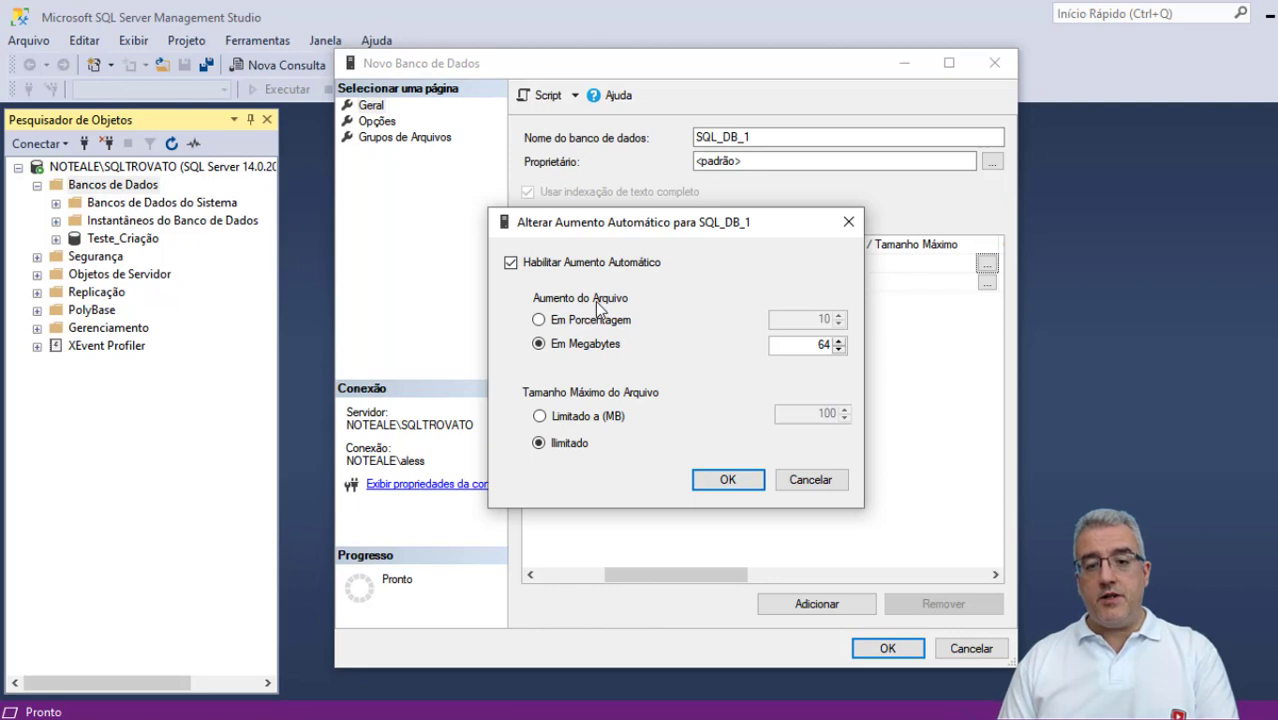
- Try percentage growth and a limited maximum size, restore growth in megabytes with unlimited size, and accept the autogrowth settings
left_click(575, 320)
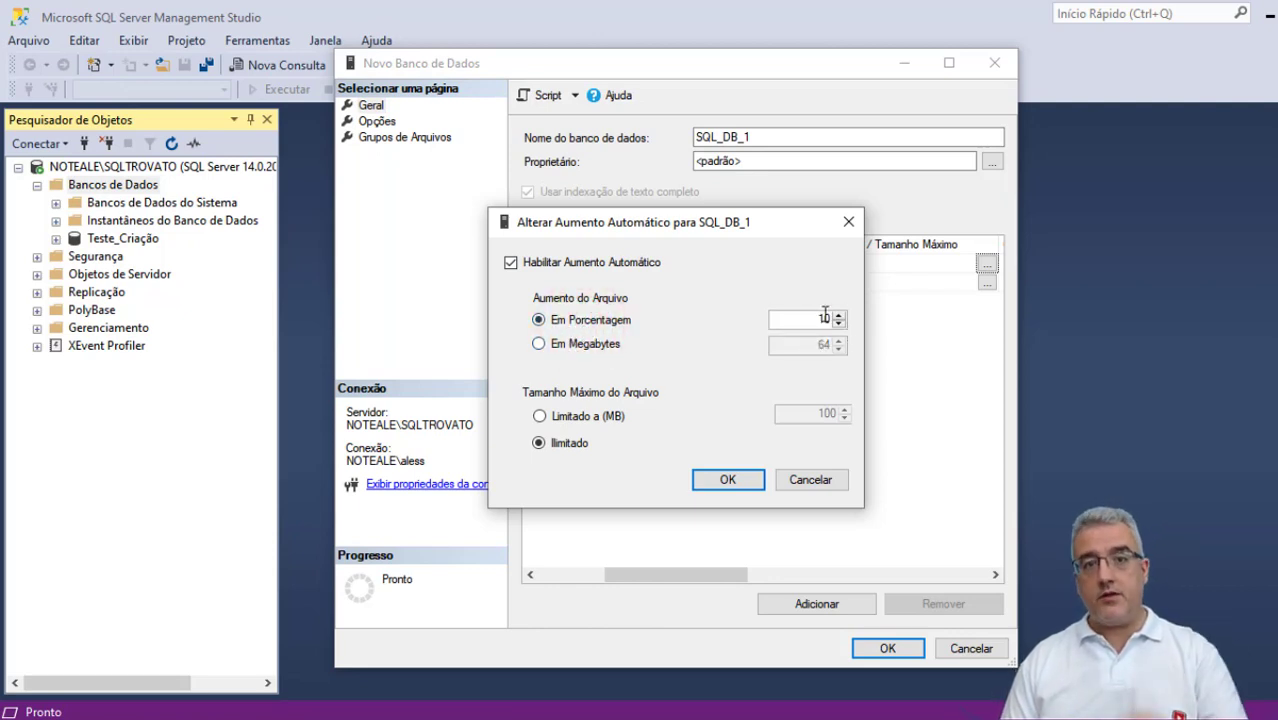
left_click(566, 348)
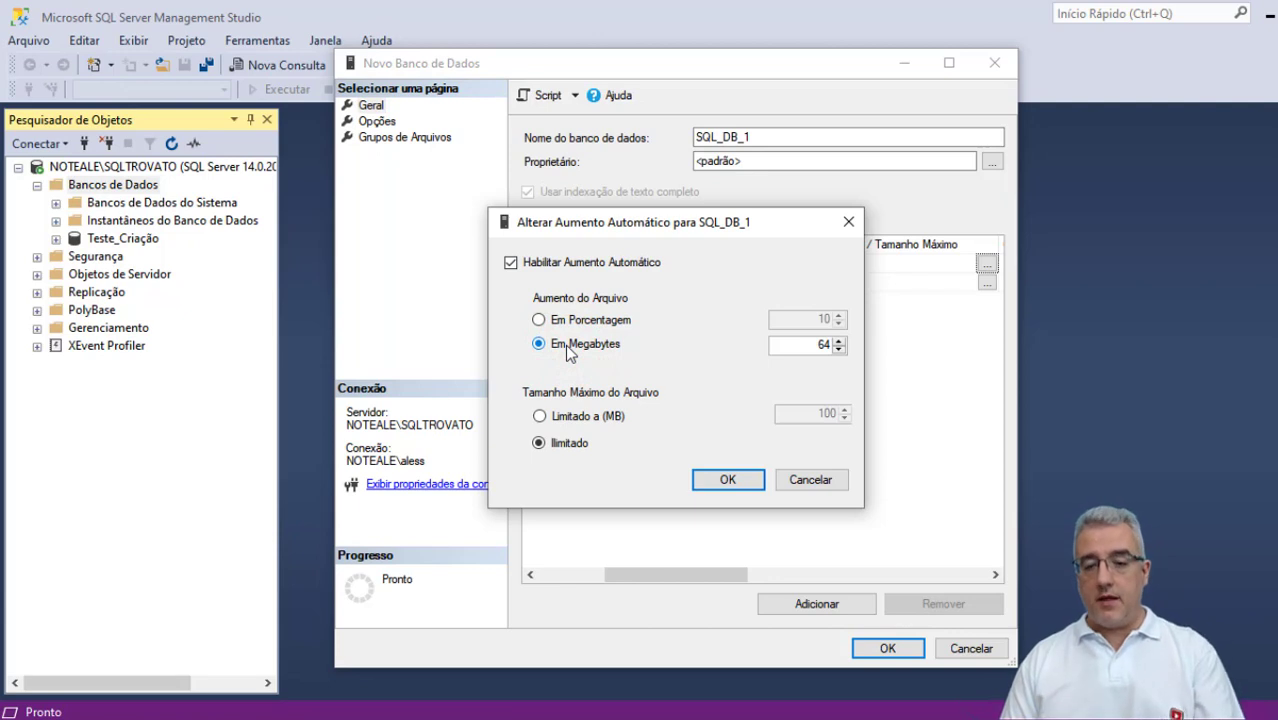
left_click(562, 419)
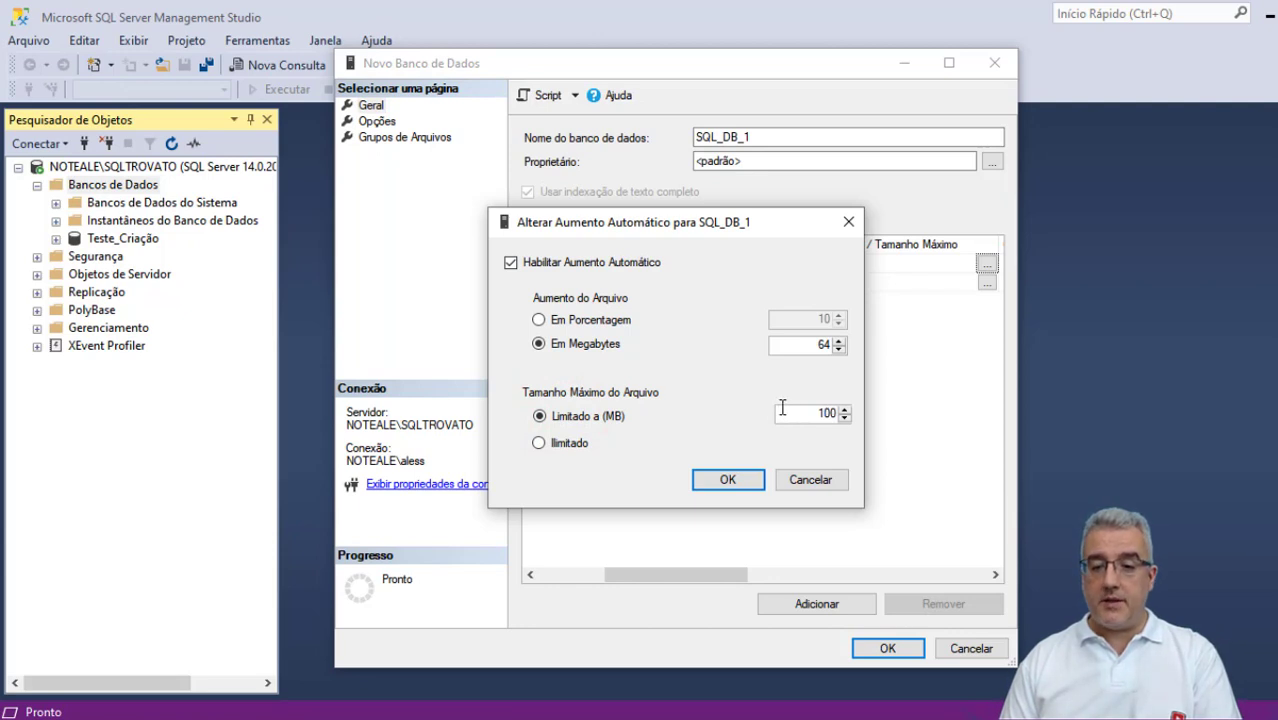
left_click(557, 447)
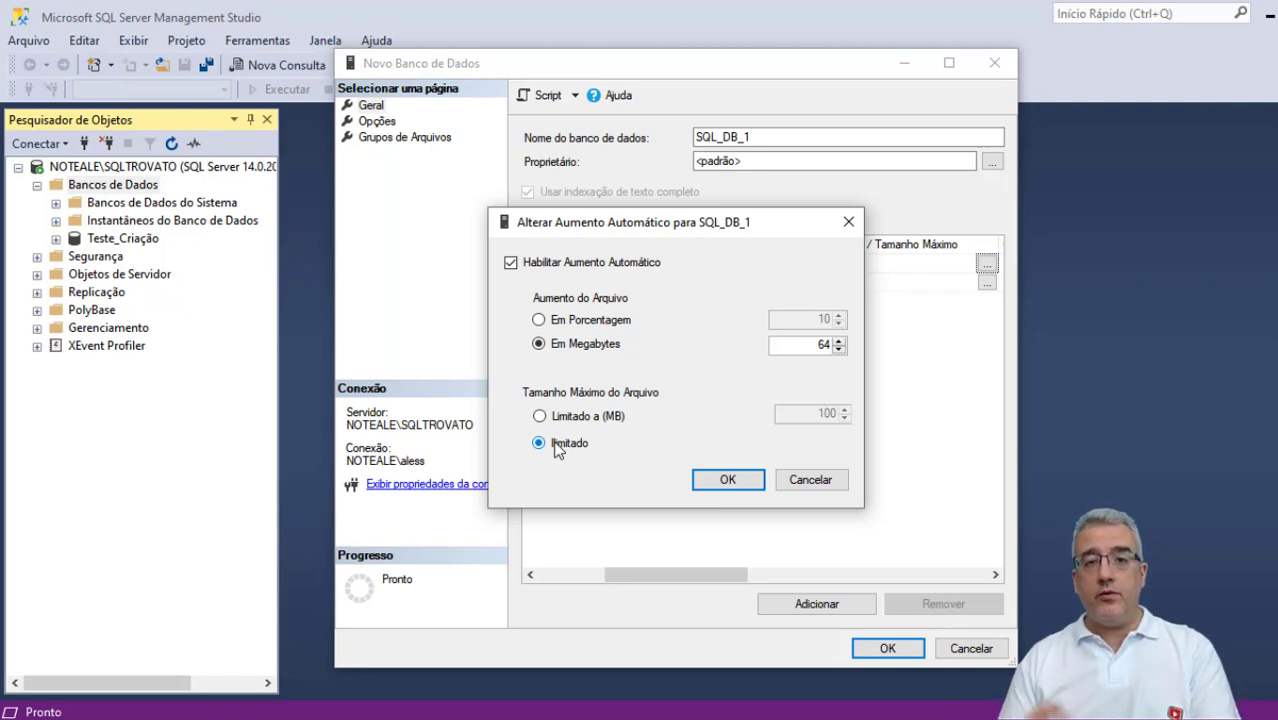
left_click(759, 480)
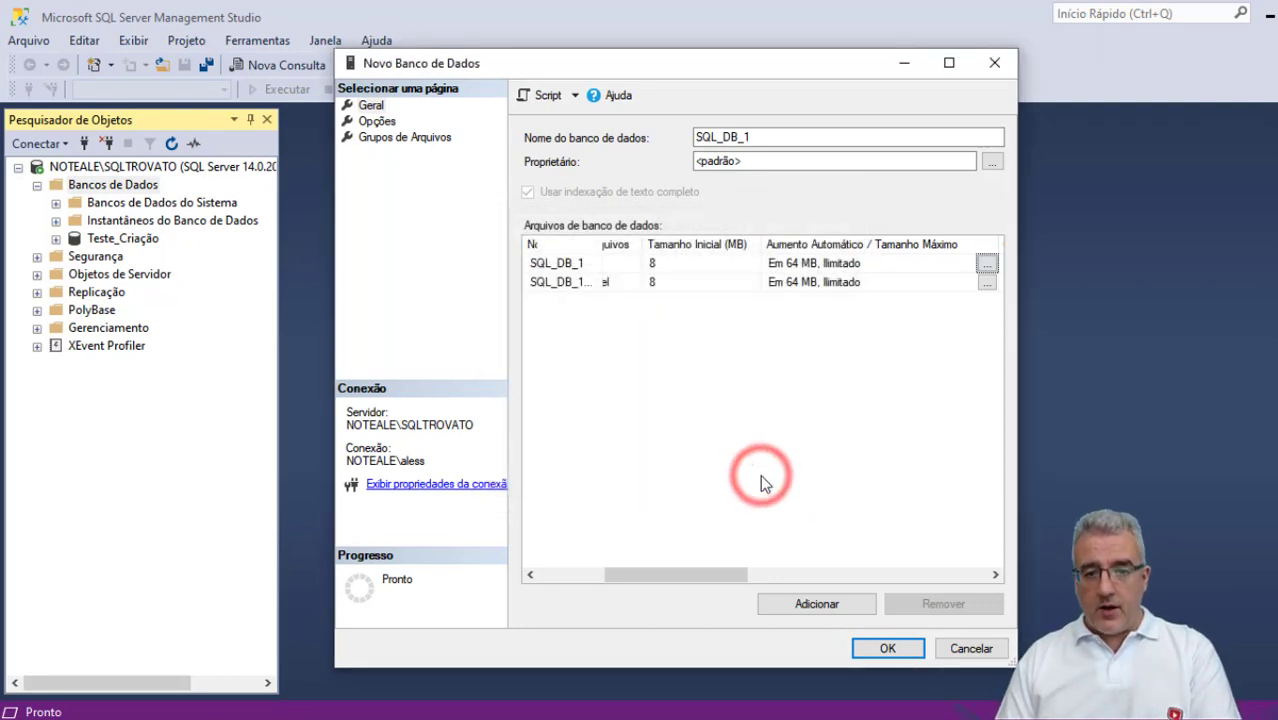
- View the storage path of the database files and open the folder selection for the SQL_DB_1 data file
left_click(995, 575)
left_click(995, 575)
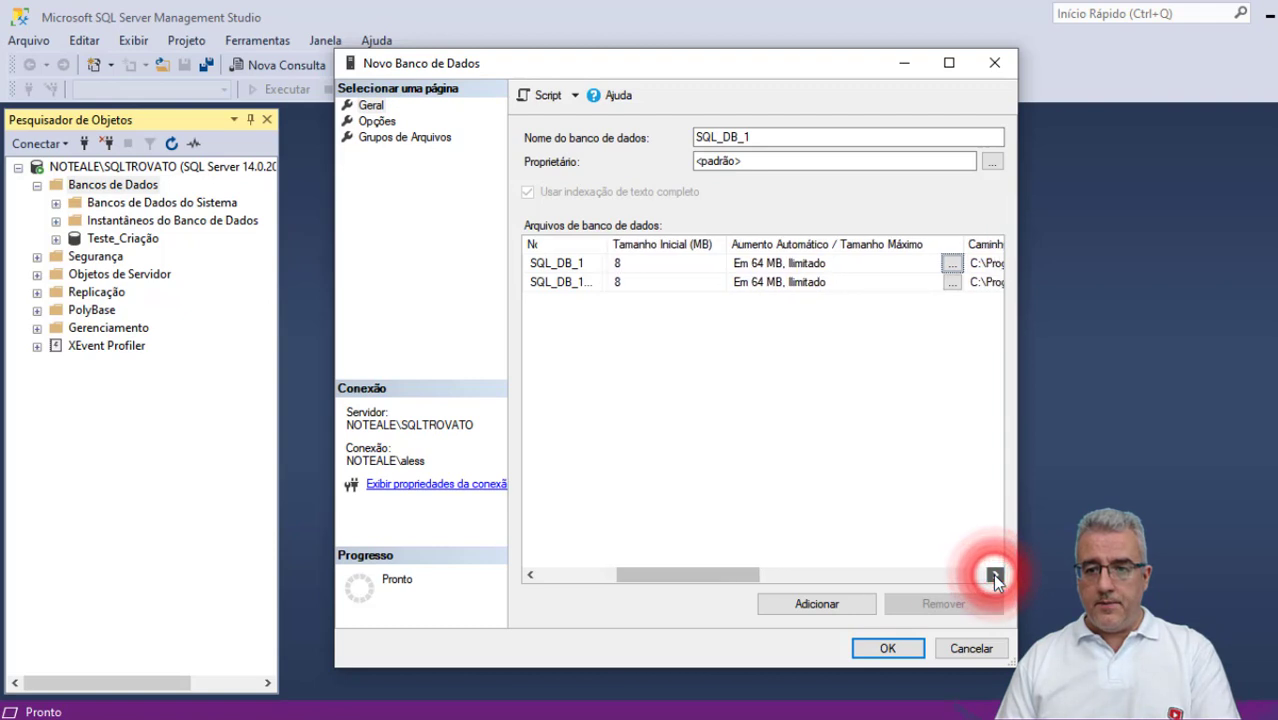
left_click_drag(716, 573, 873, 575)
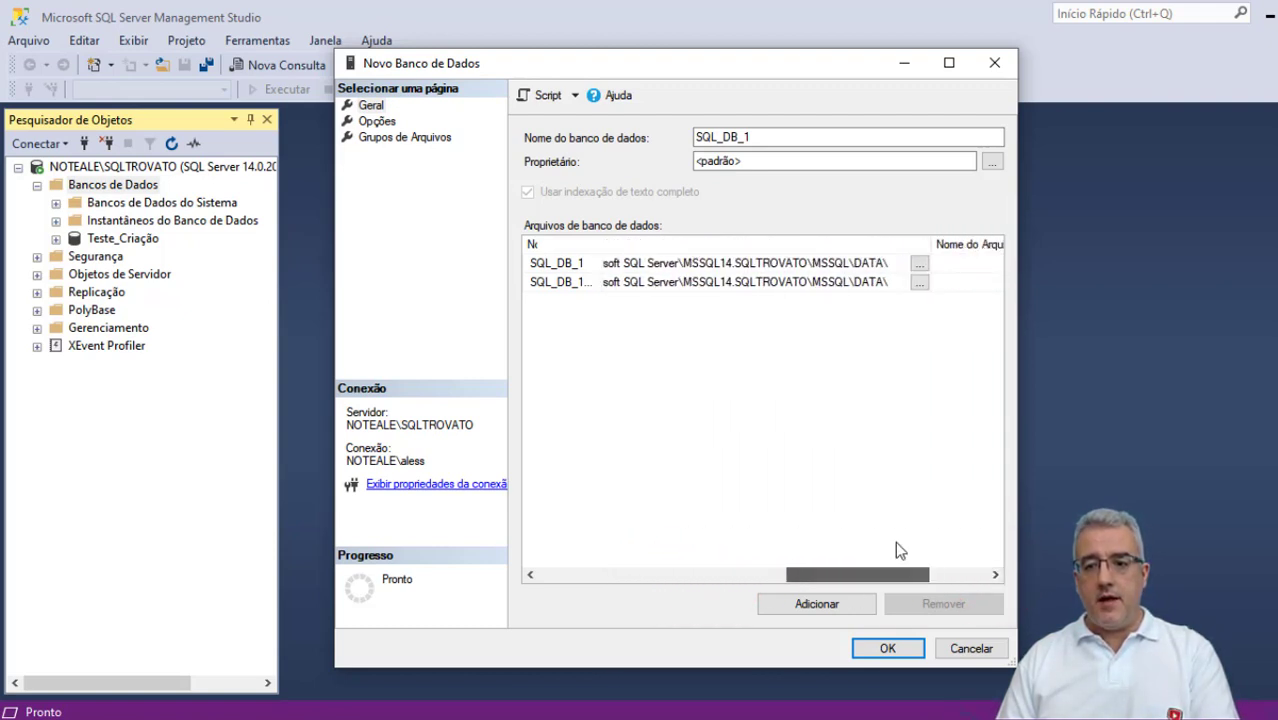
left_click(919, 276)
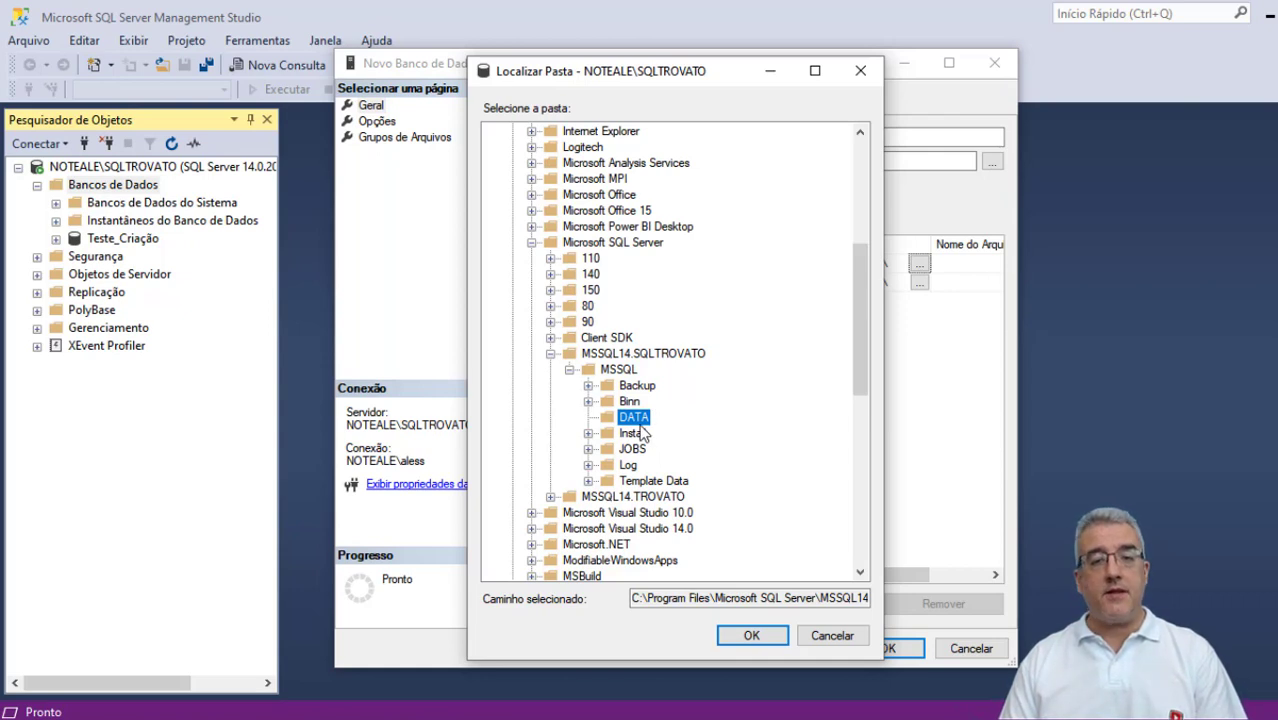
- Copy the selected DATA folder path, open it in a maximized File Explorer window, and select the Teste_Criação file
left_click(676, 600)
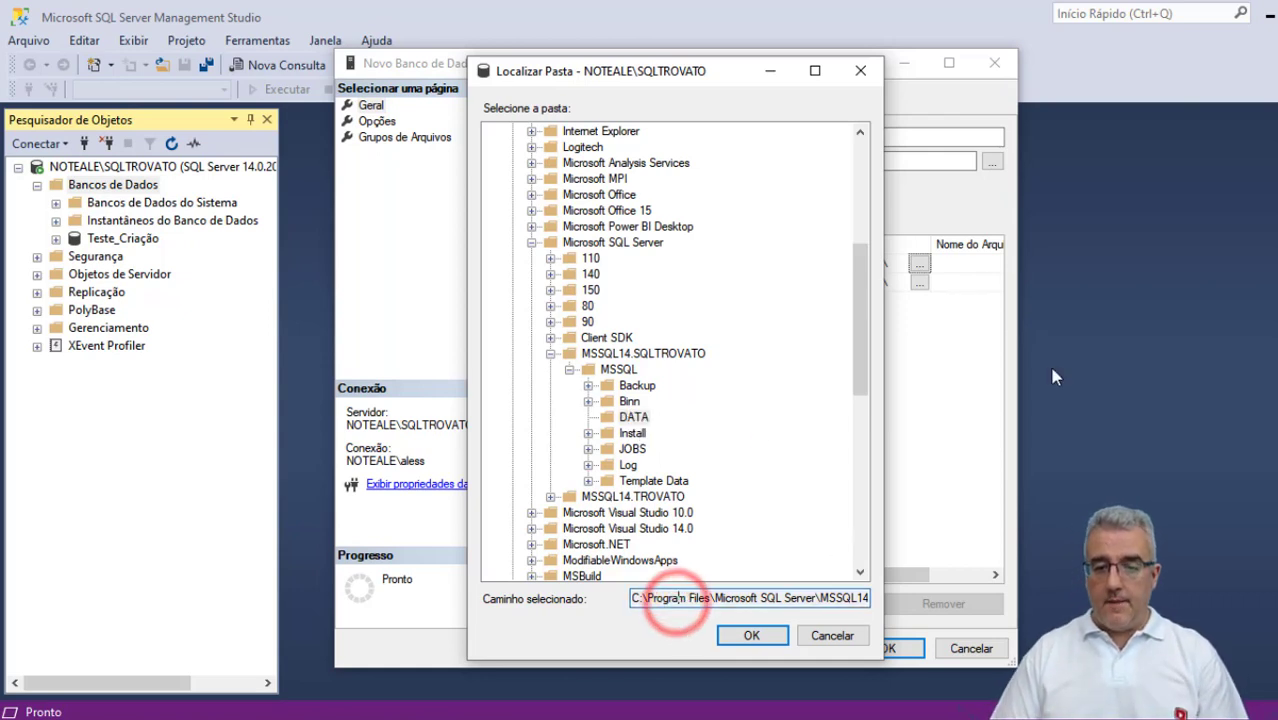
key("ctrl+a")
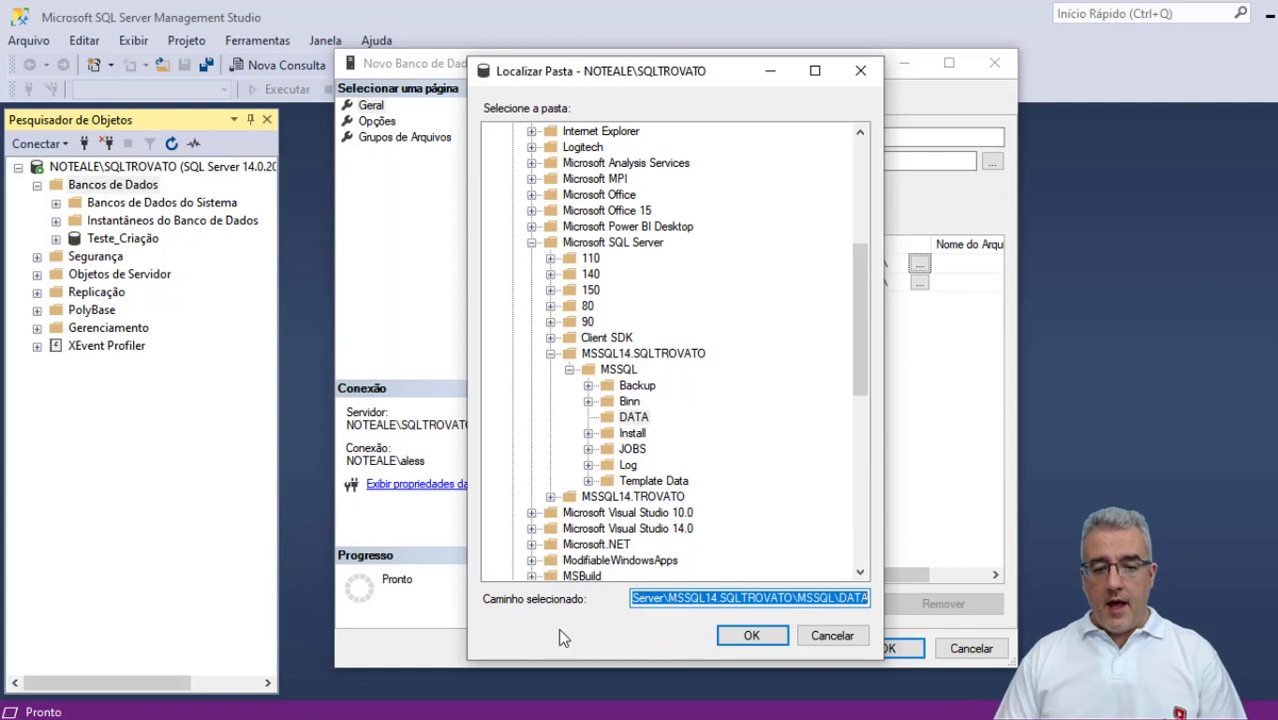
key("ctrl+c")
key("super+r")
key("ctrl+v")
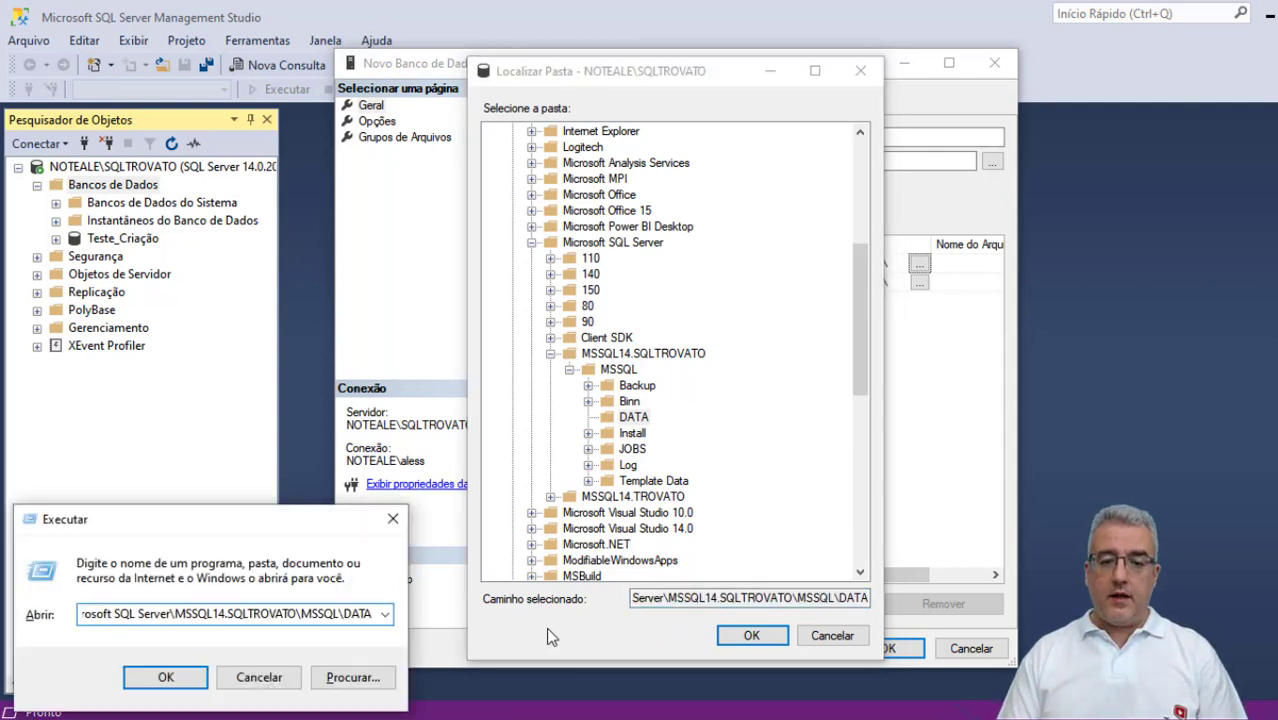
key("Return")
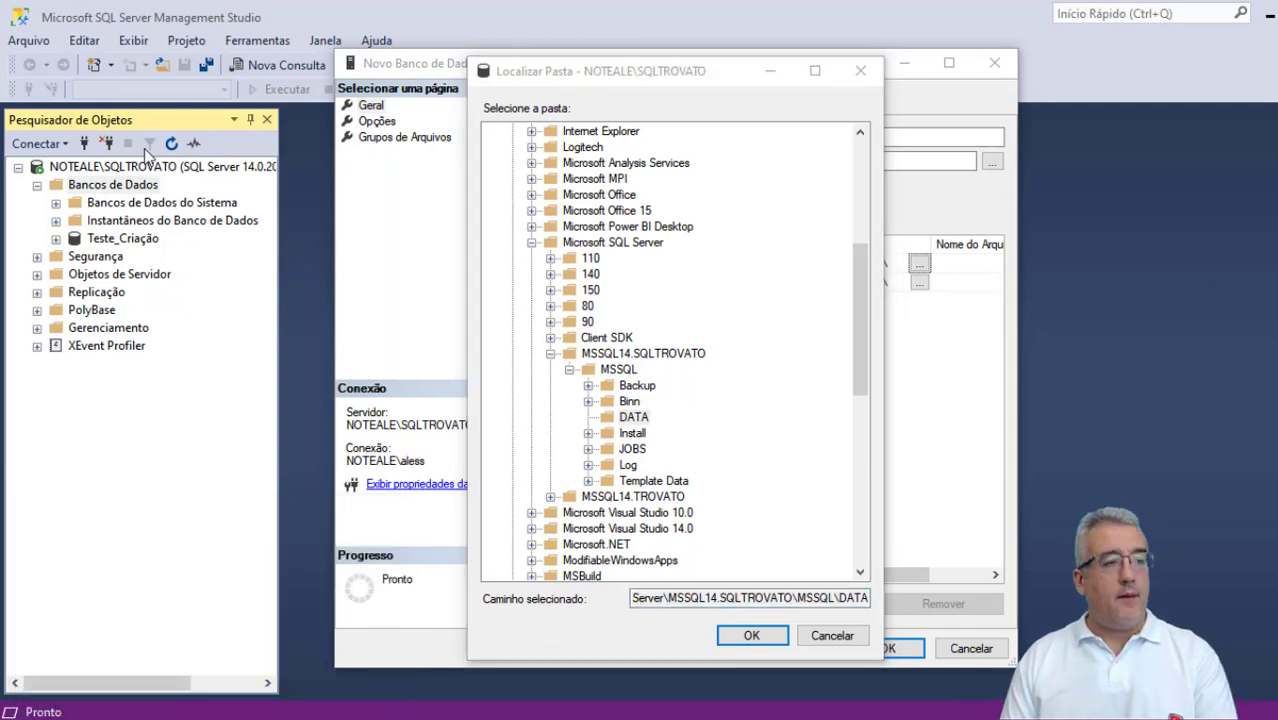
double_click(749, 38)
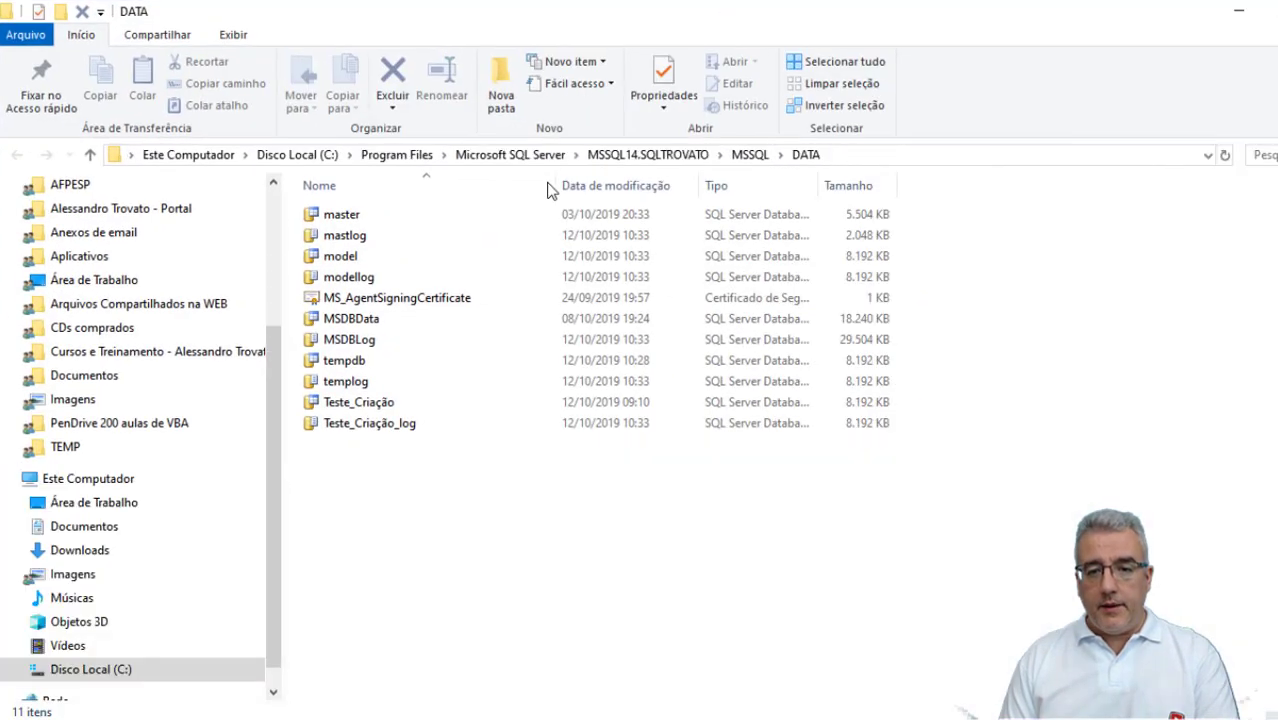
left_click(360, 403)
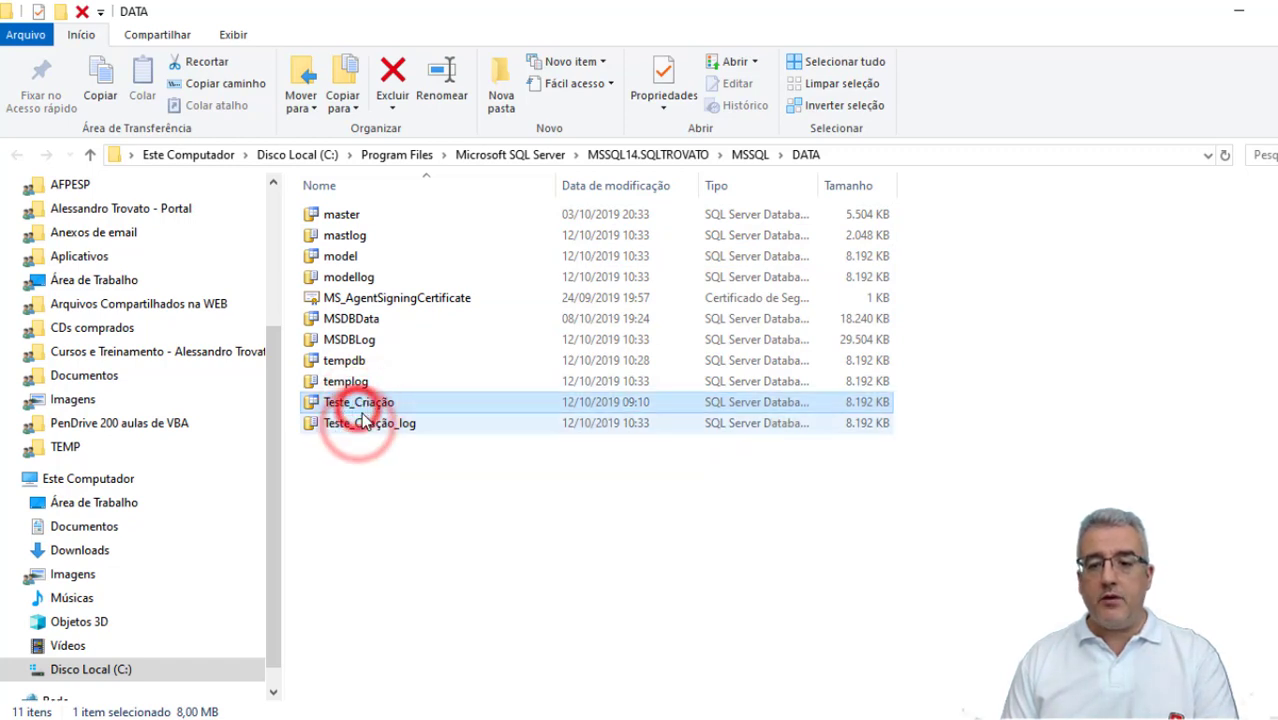
- Select the Teste_Criação_log file, return to SQL Server Management Studio, and cancel the folder selection
left_click(871, 424)
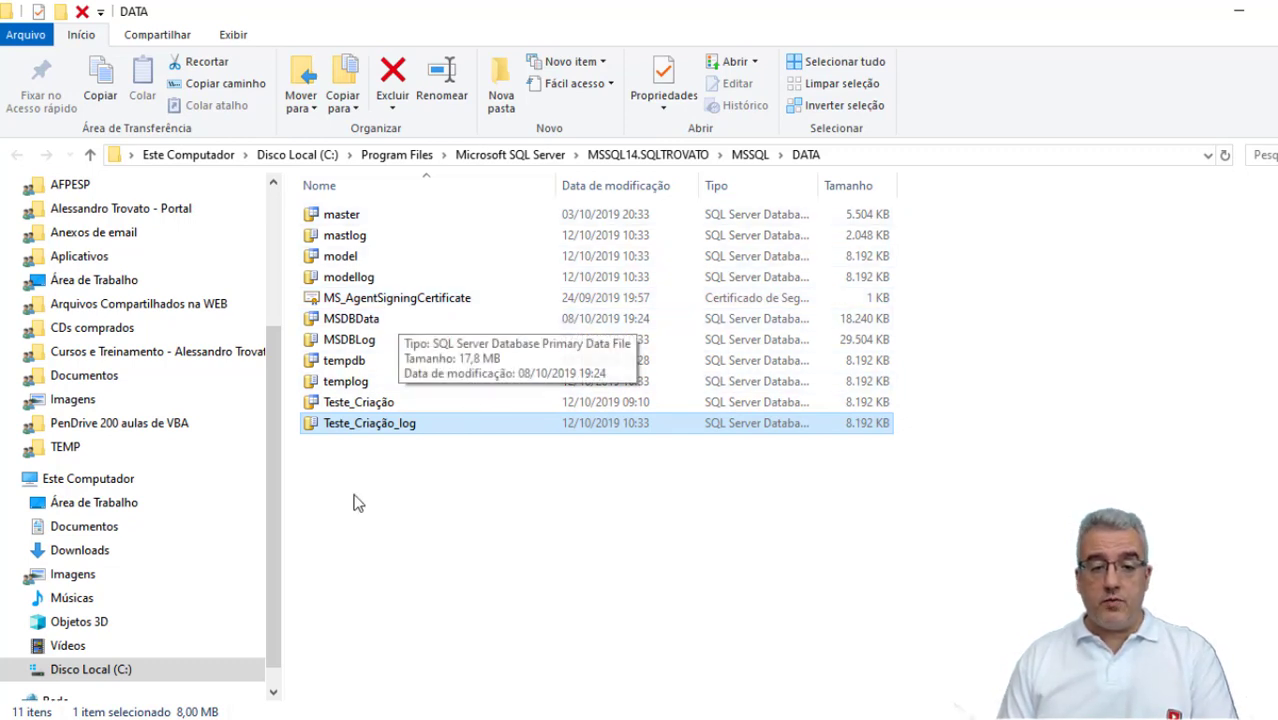
left_click(1240, 20)
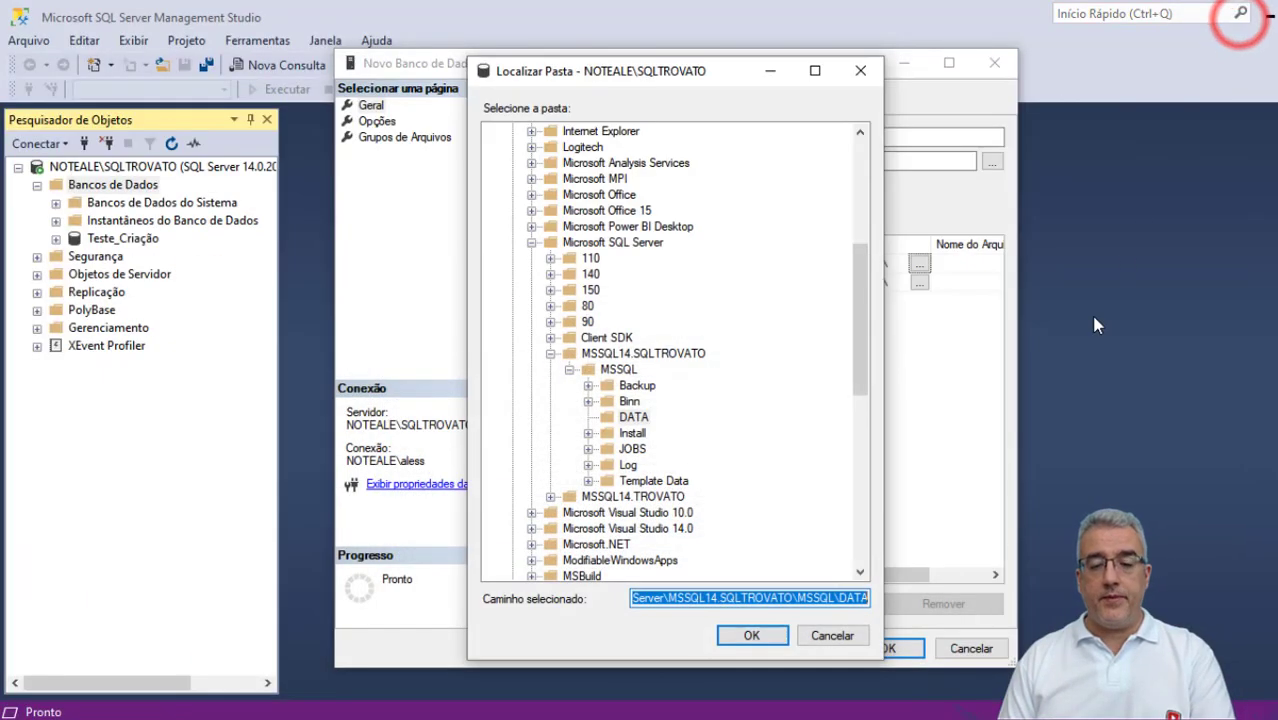
left_click(842, 632)
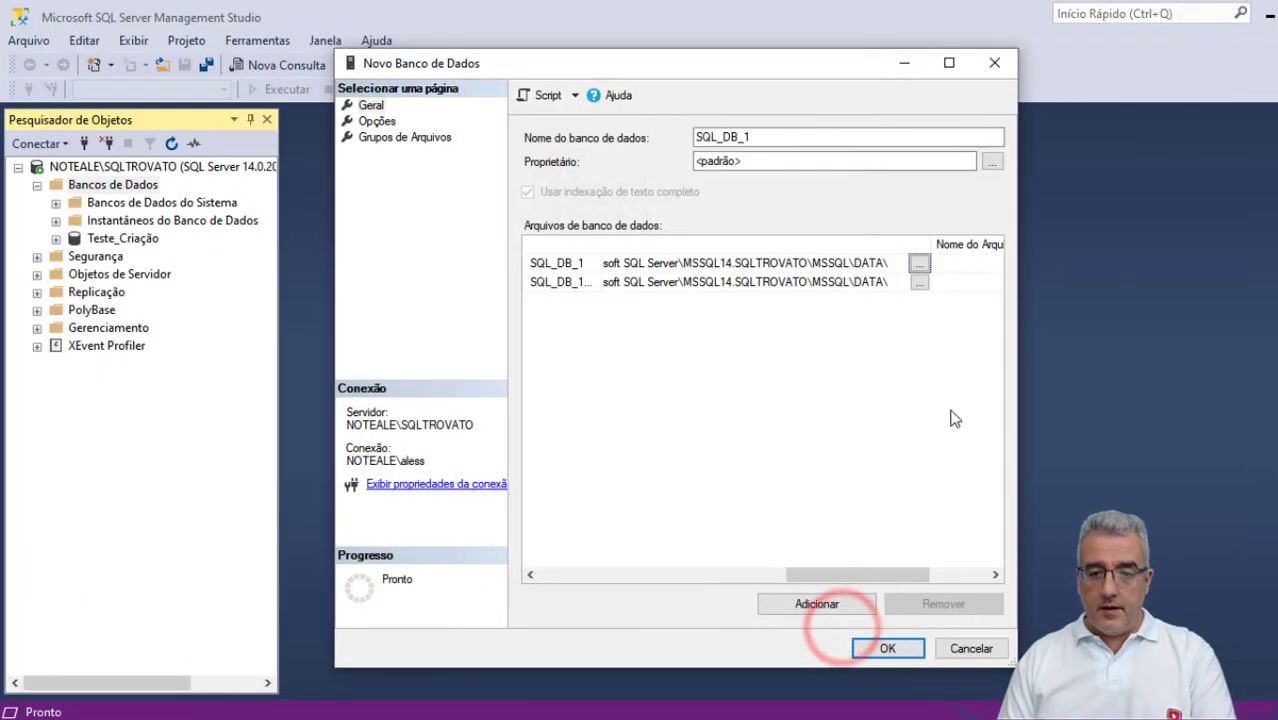
- Show the file name column of the database files and open the SQL_DB_1 data file's name for editing
left_click(995, 575)
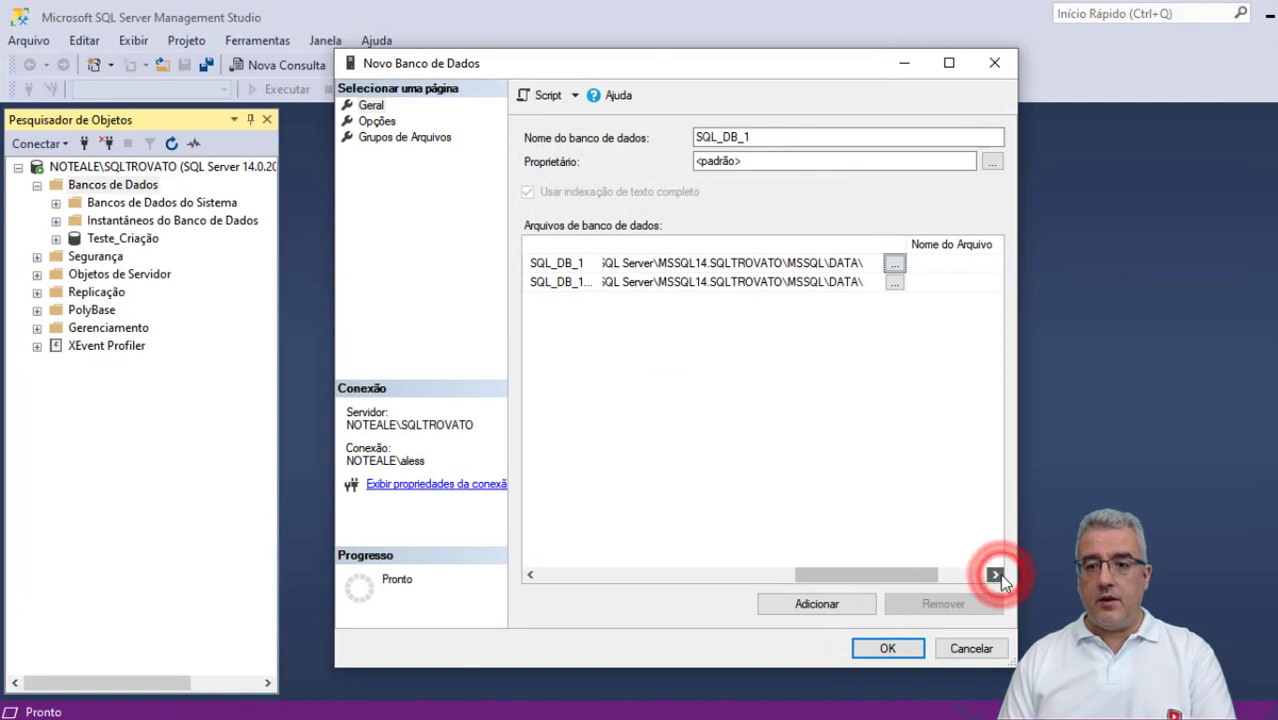
left_click(995, 575)
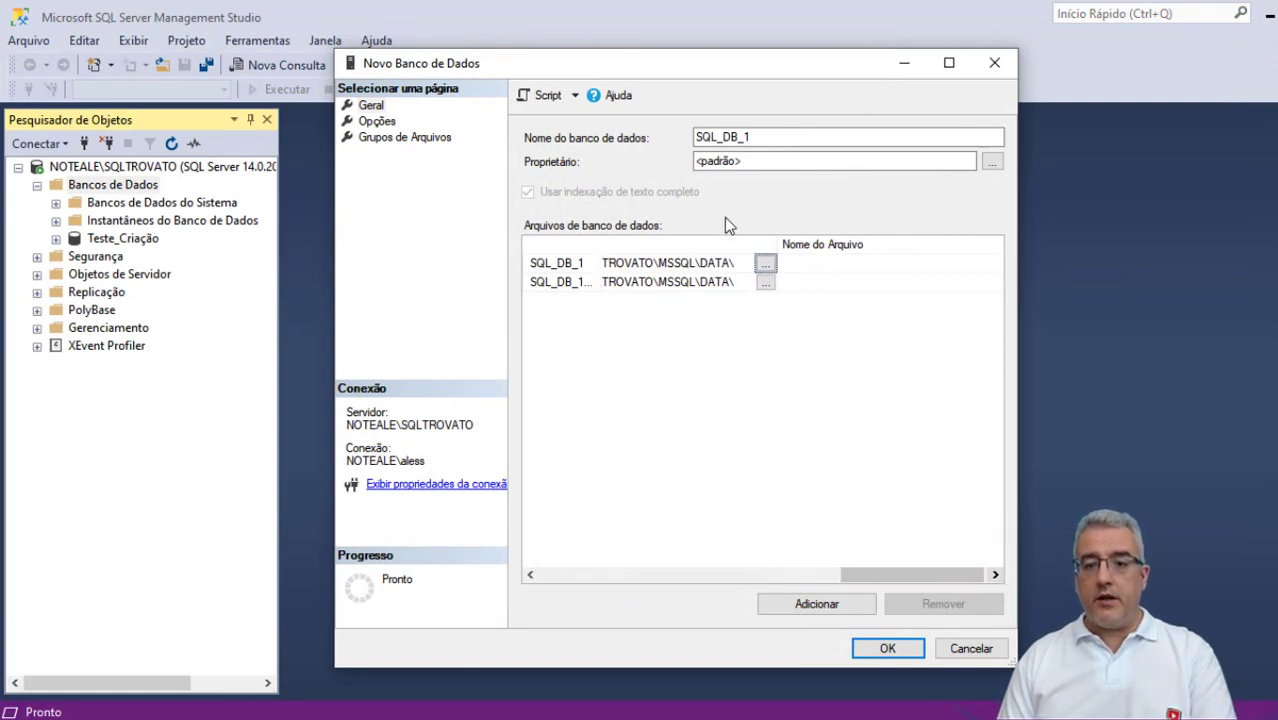
left_click(836, 262)
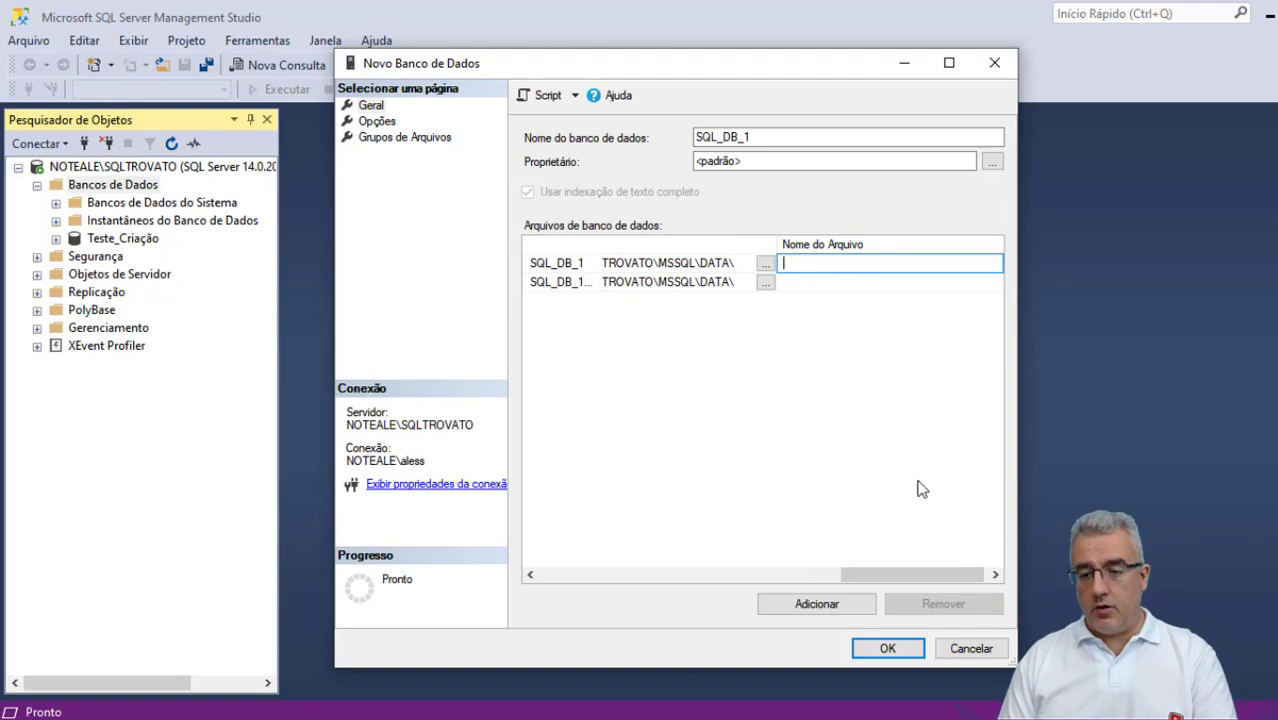
- Review the restricted access and read-only options and the filegroups of the new database, and create SQL_DB_1
left_click(377, 121)
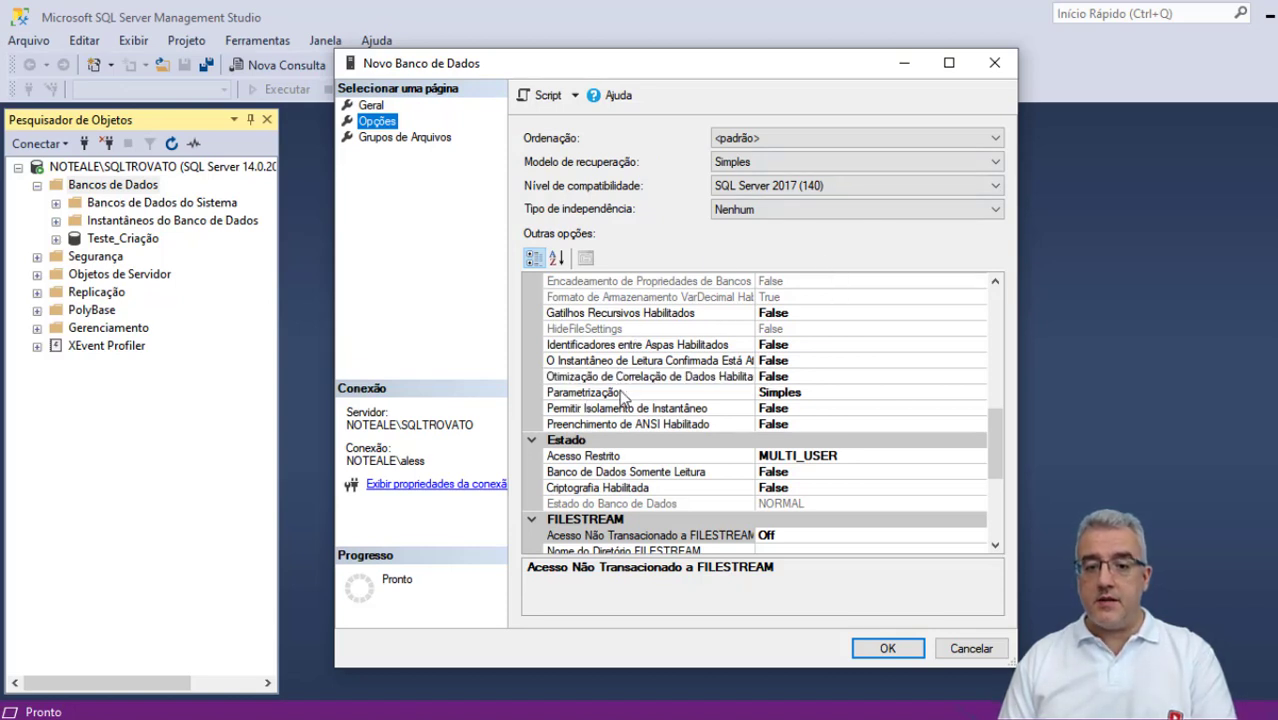
left_click(648, 459)
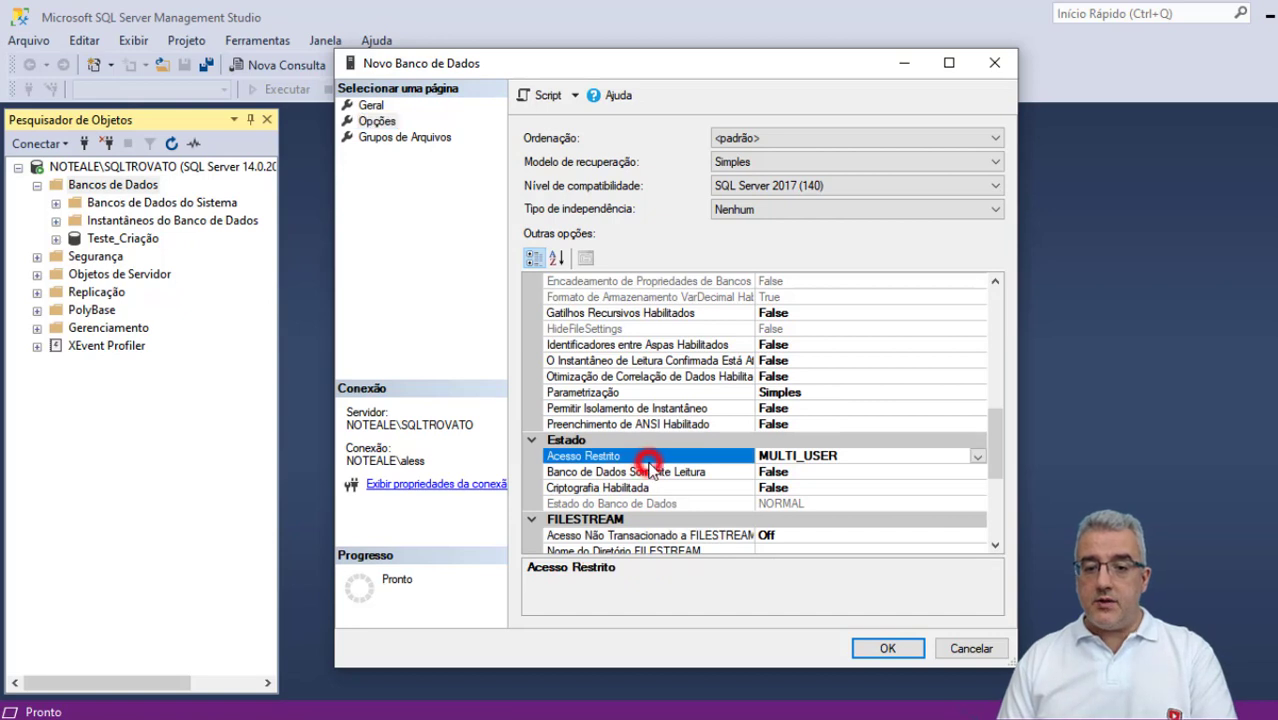
left_click(630, 472)
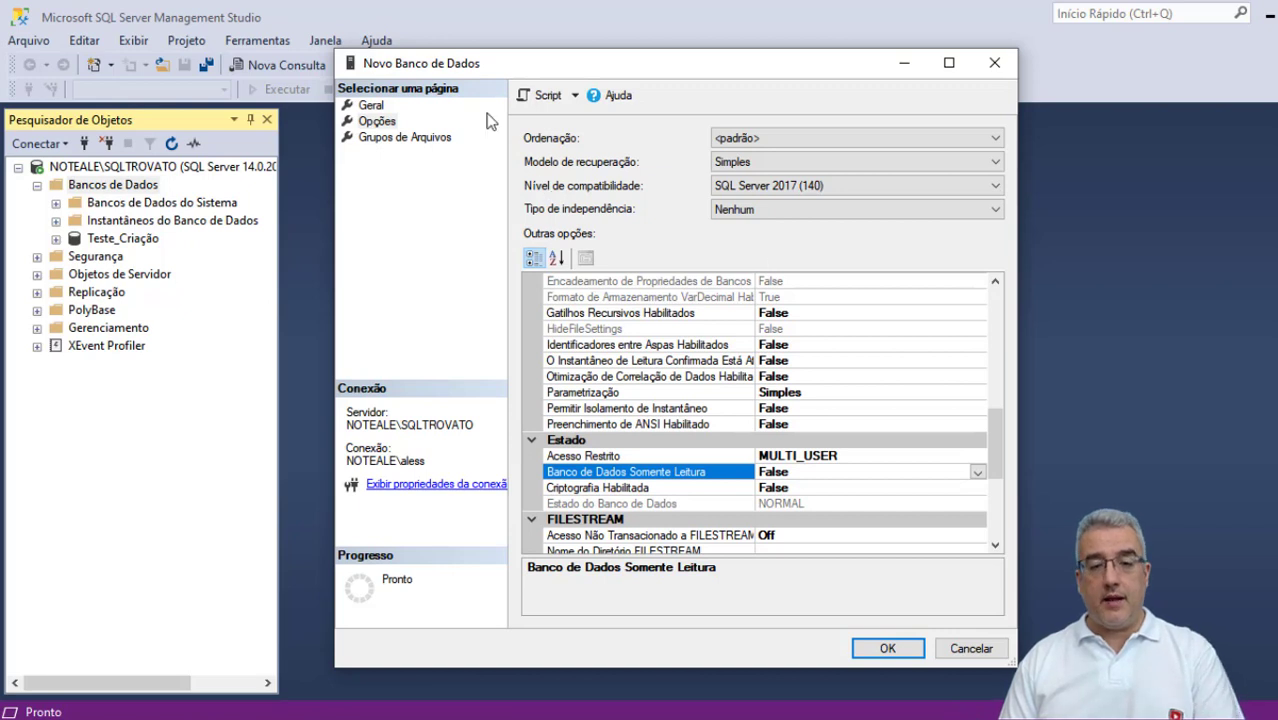
left_click(405, 142)
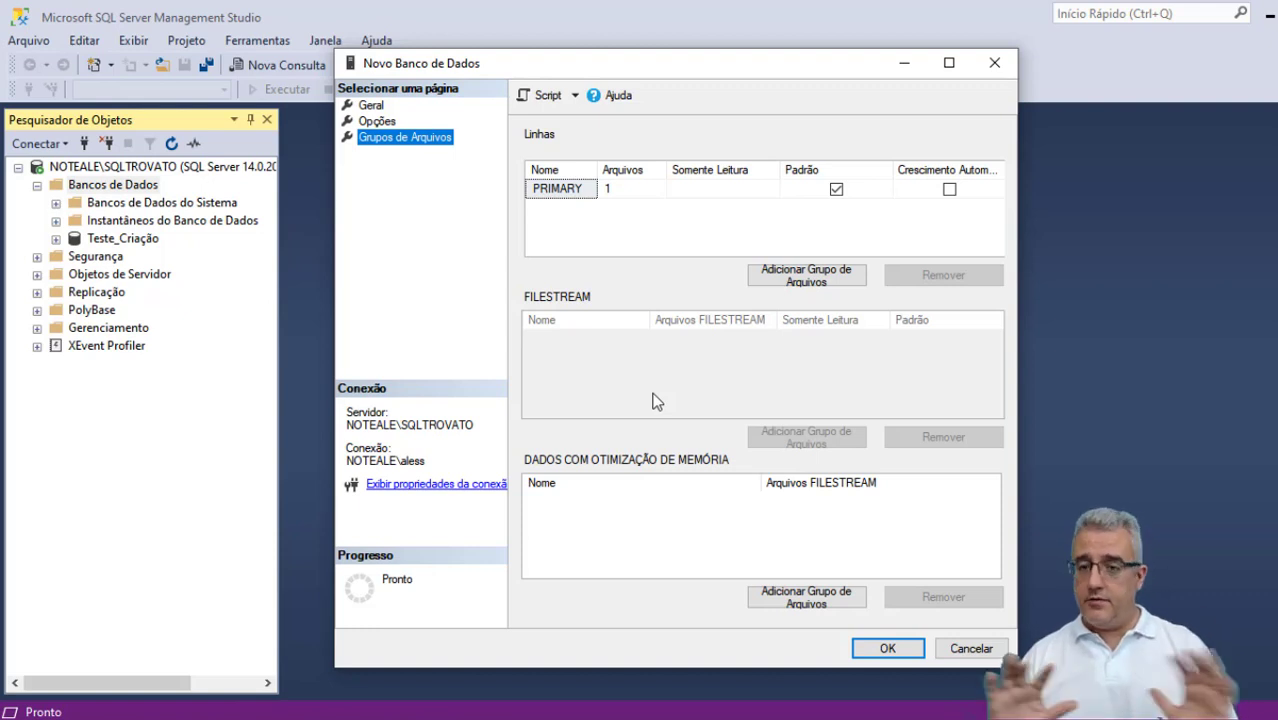
left_click(893, 651)
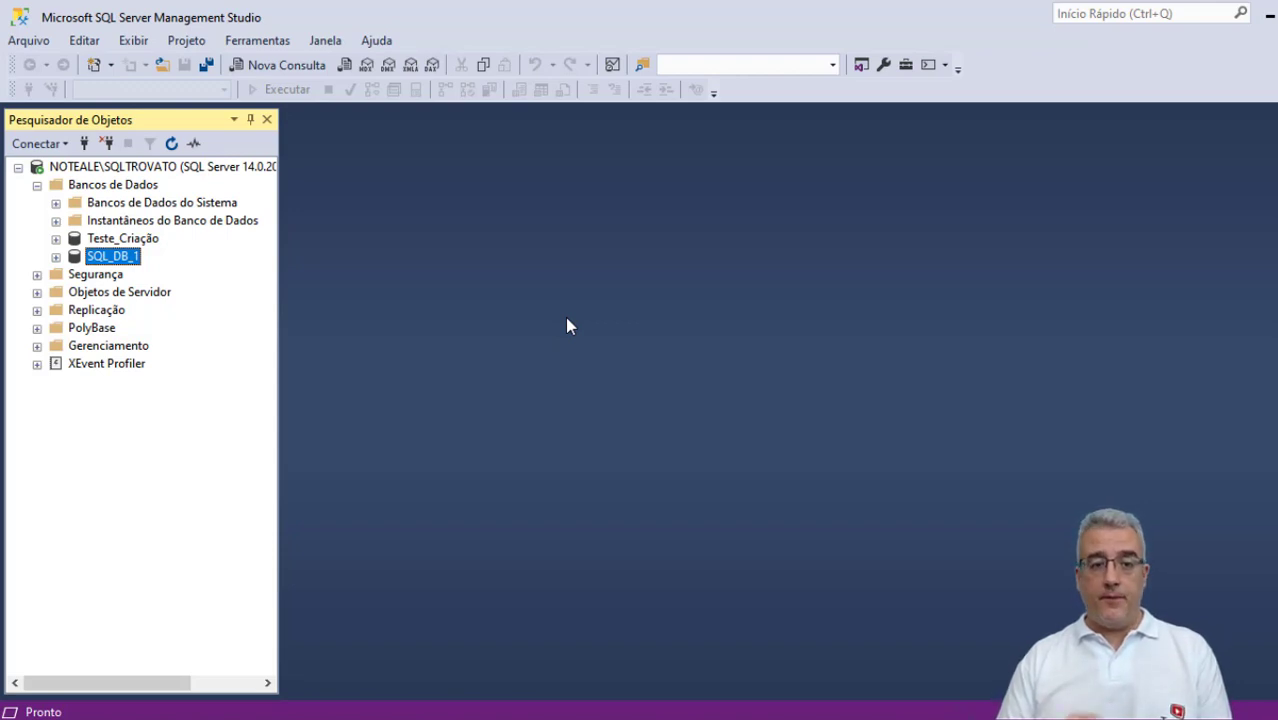
- Expand the server's Segurança, Objetos de Servidor, Replicação and Gerenciamento folders to view their contents
left_click(113, 277)
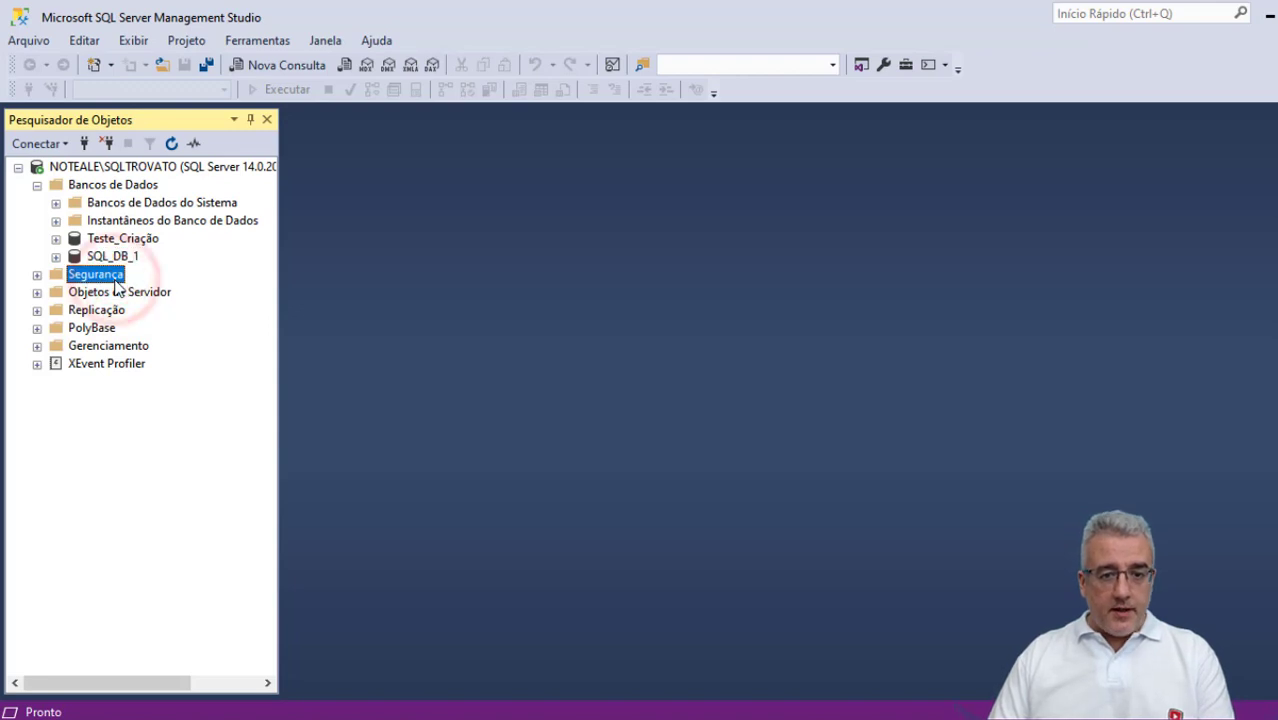
left_click(41, 274)
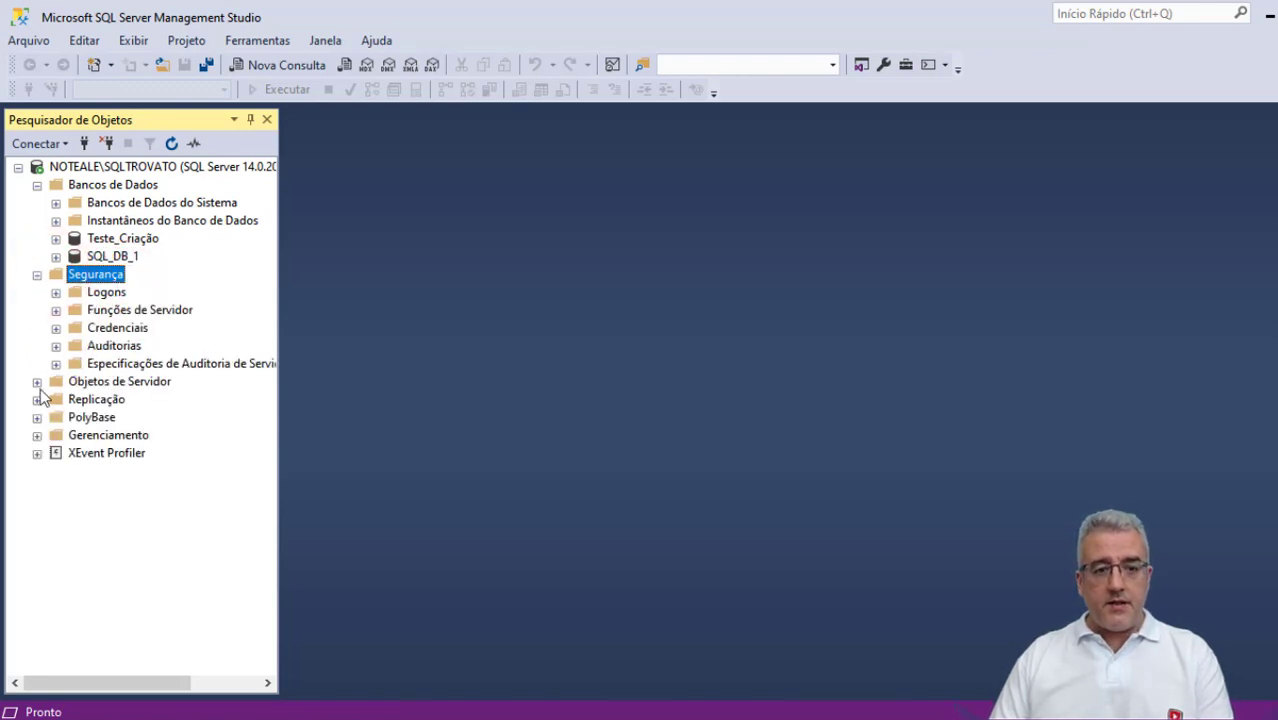
left_click(37, 381)
left_click(37, 453)
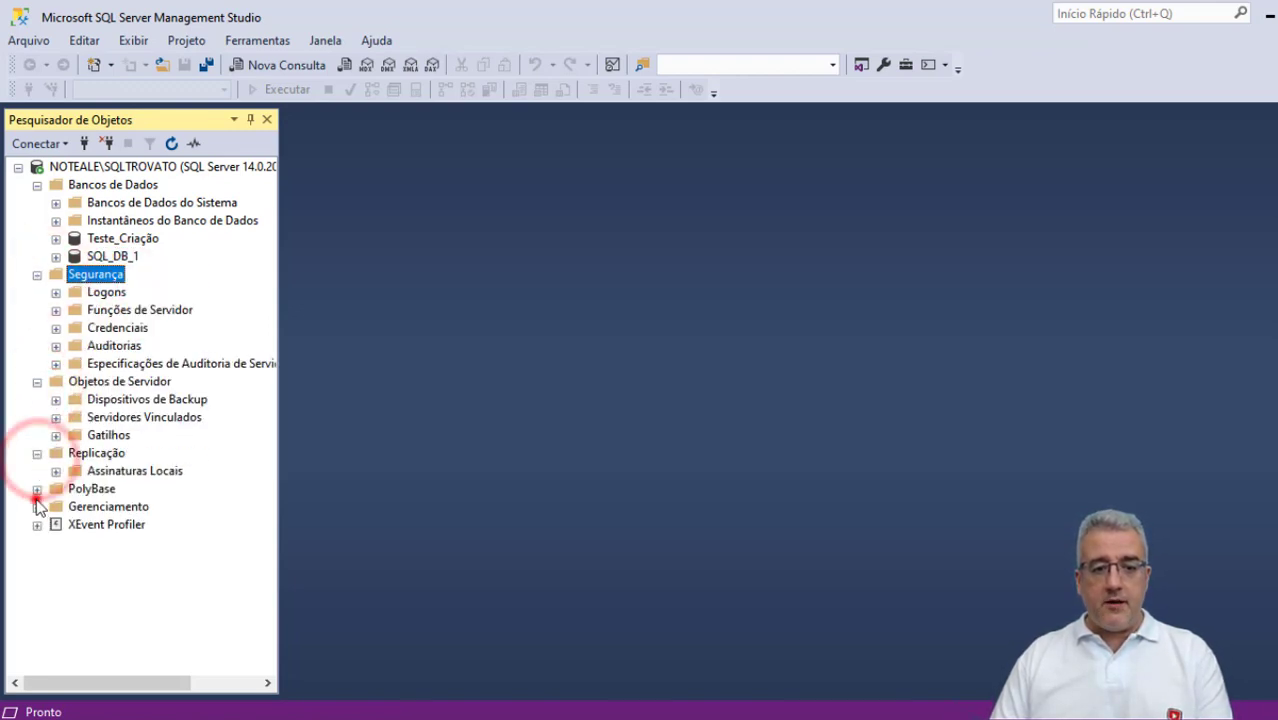
left_click(37, 506)
left_click(35, 488)
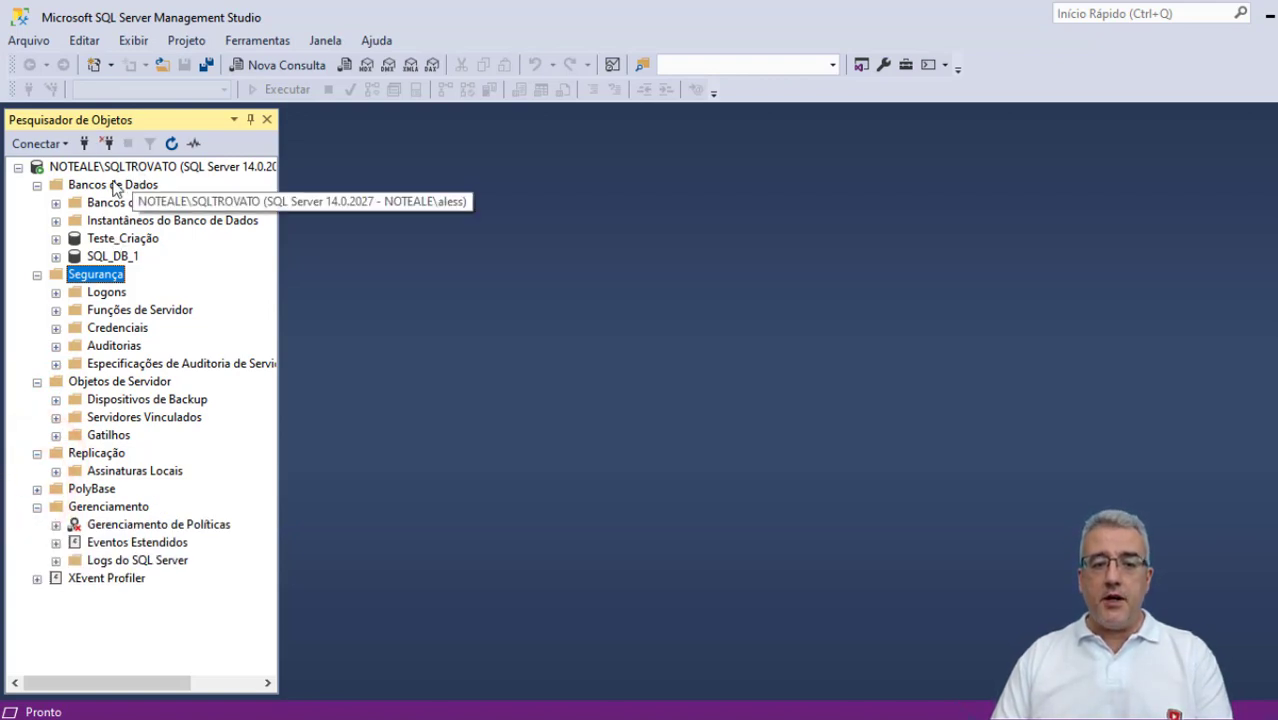
- Expand the SQL_DB_1 database and its Tabelas folder
left_click(113, 184)
left_click(121, 257)
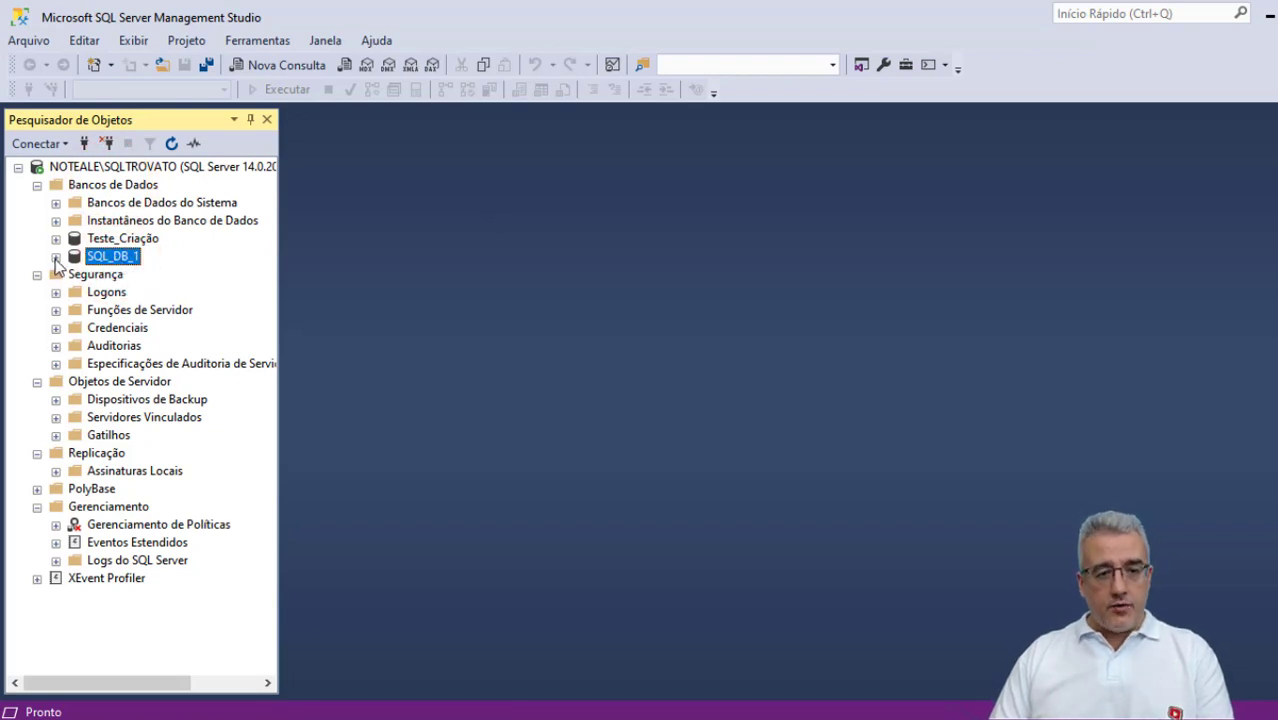
left_click(56, 258)
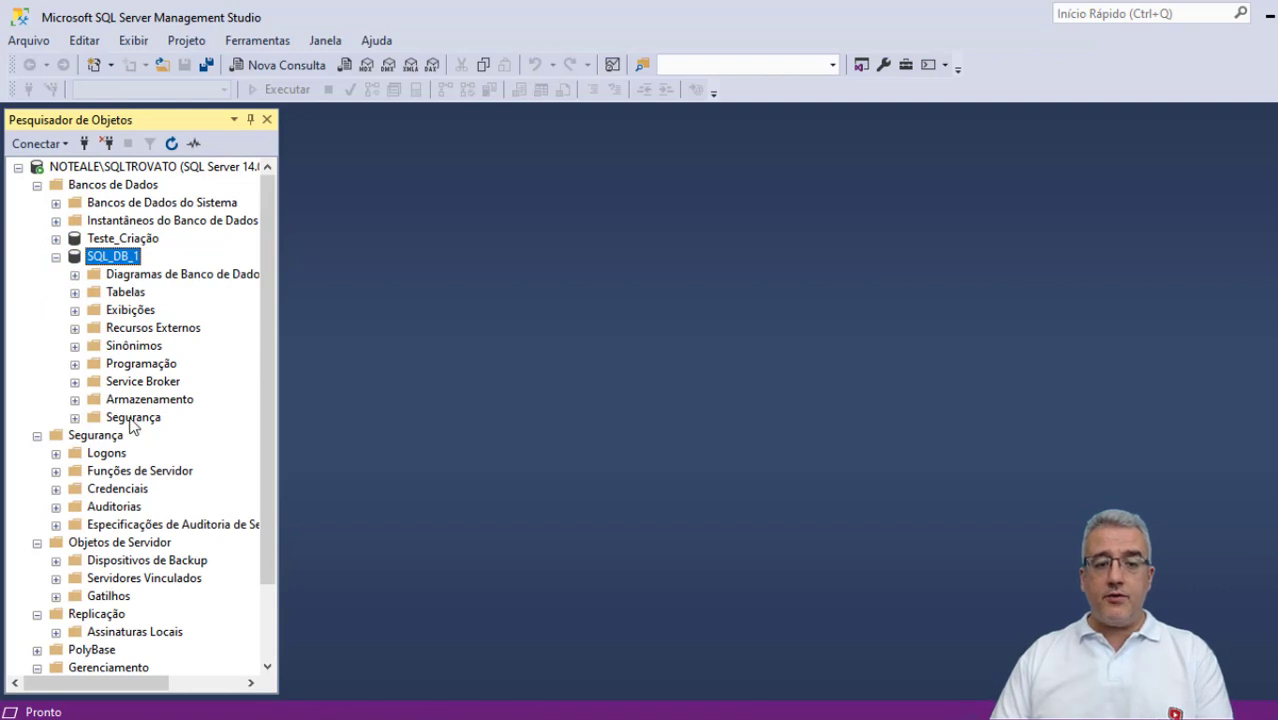
left_click(122, 294)
left_click(74, 293)
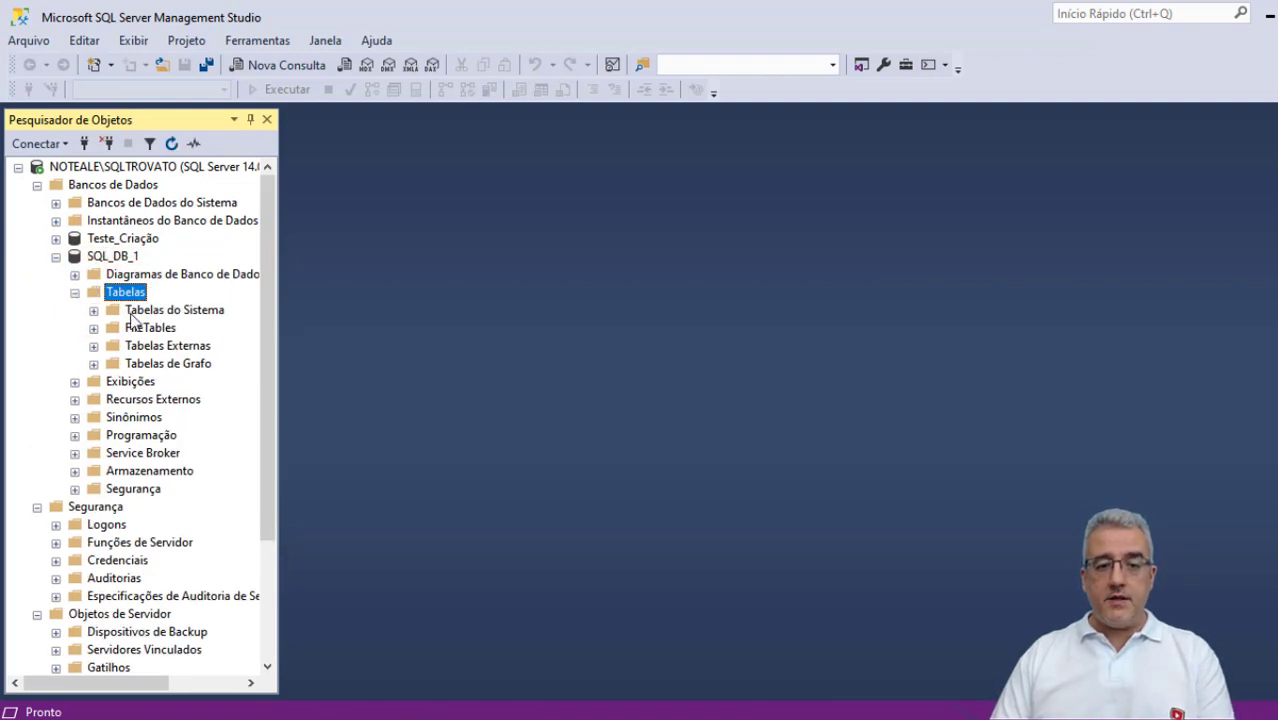
- Go through the system, FileTables, external and graph table folders of SQL_DB_1 and reselect the Tabelas folder
left_click(130, 312)
left_click(157, 329)
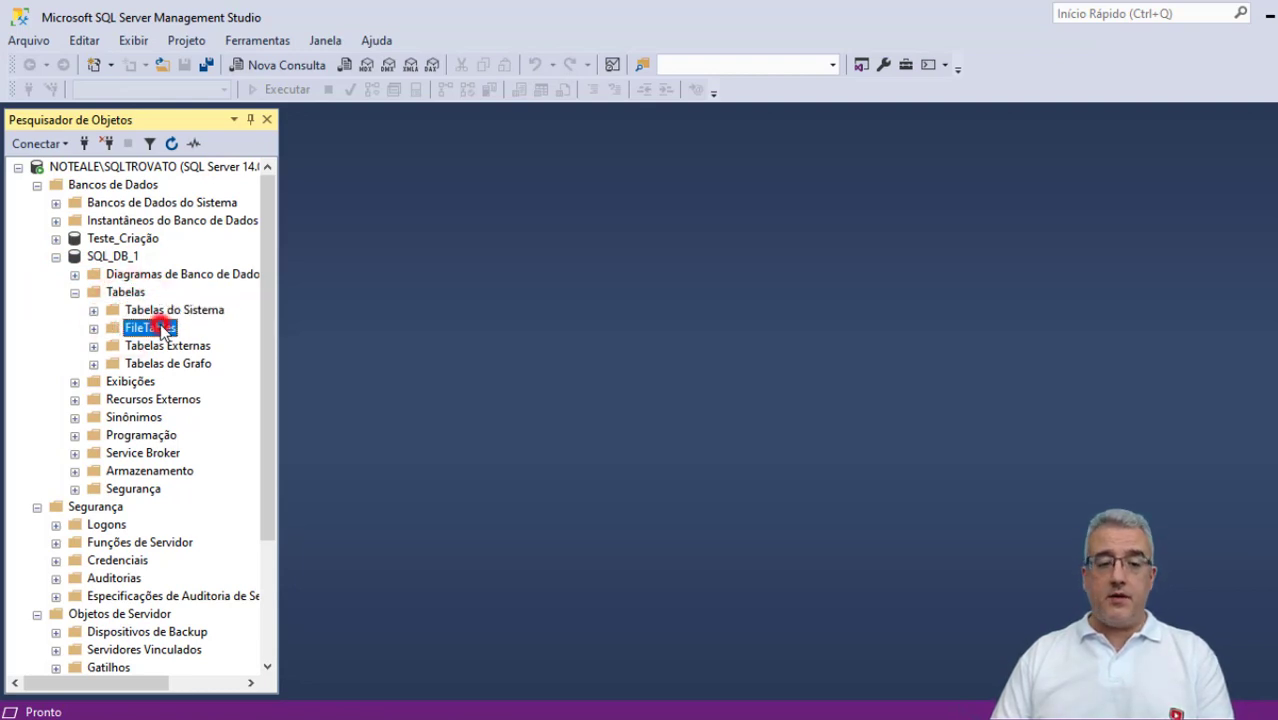
left_click(193, 347)
left_click(181, 364)
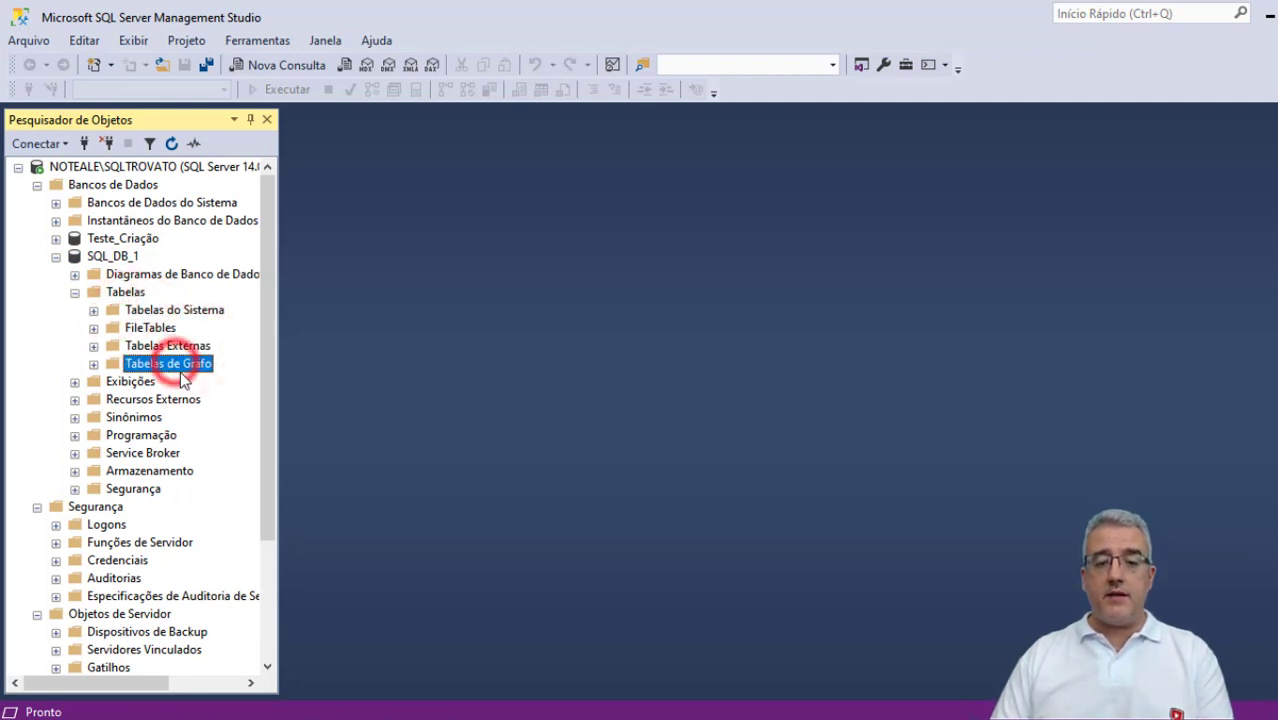
left_click(100, 291)
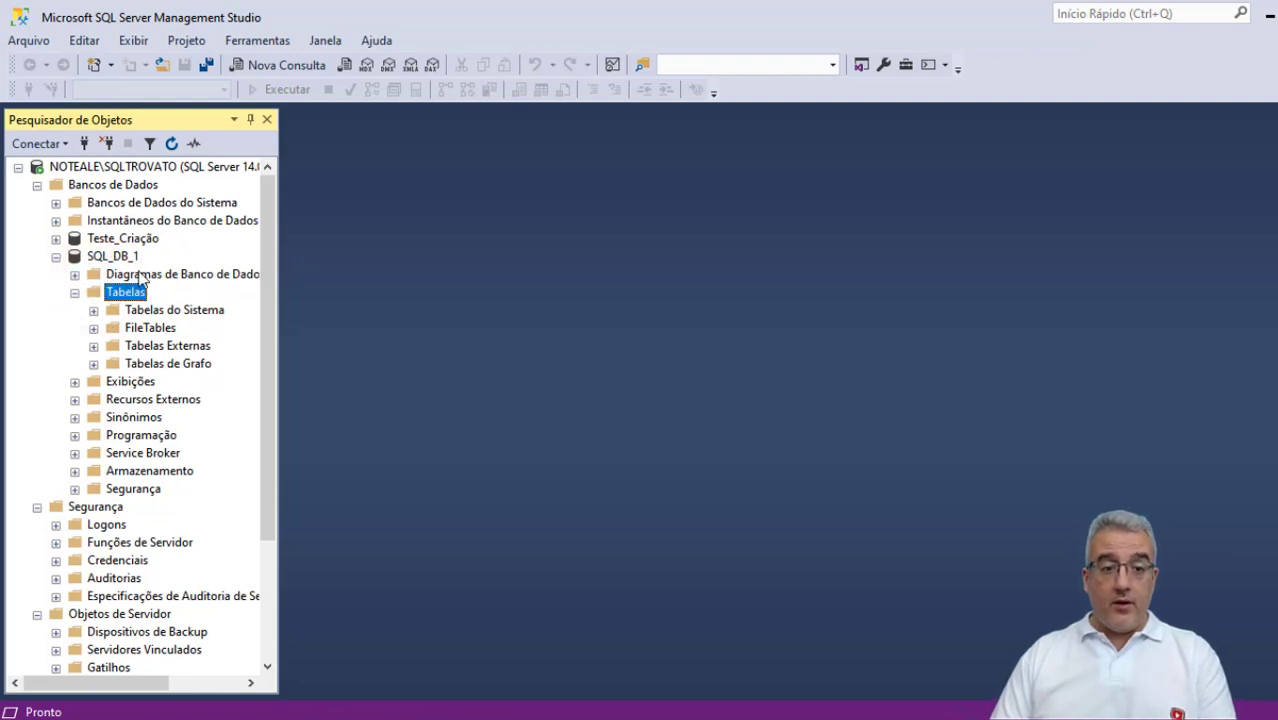
- Create a new regular table in the SQL_DB_1 database, opening it in the table designer
left_click(131, 257)
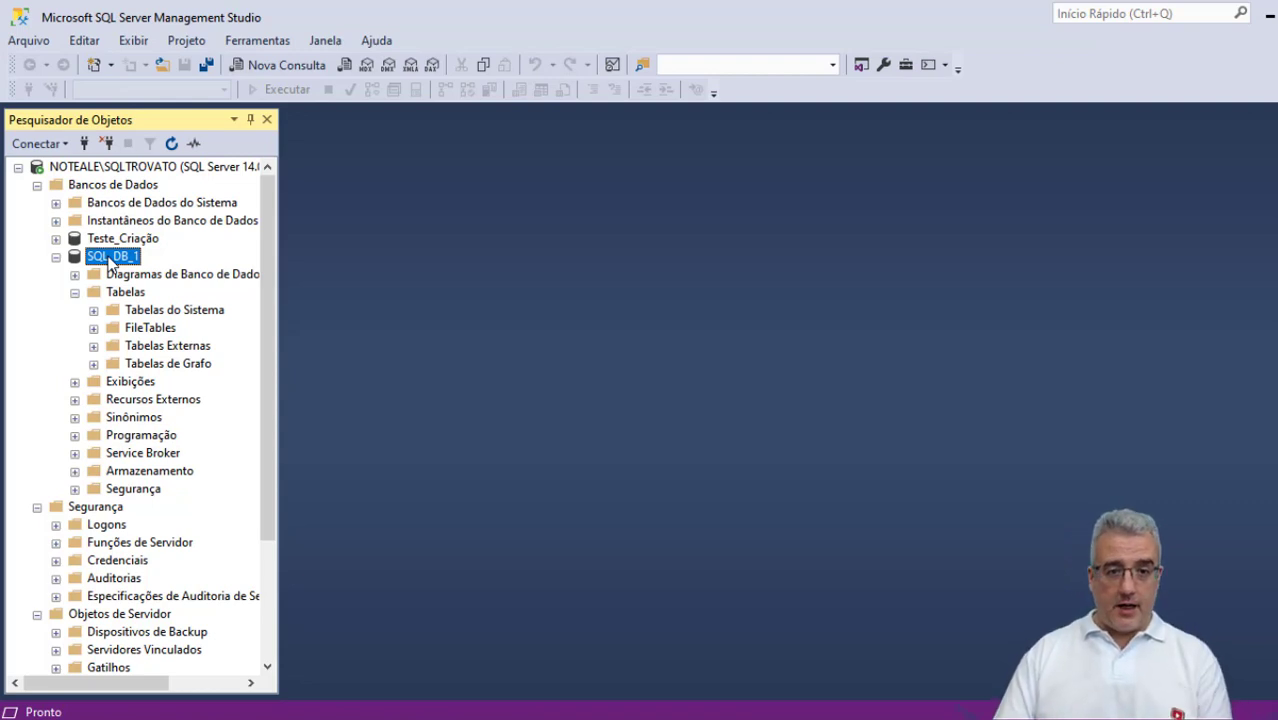
left_click(122, 255)
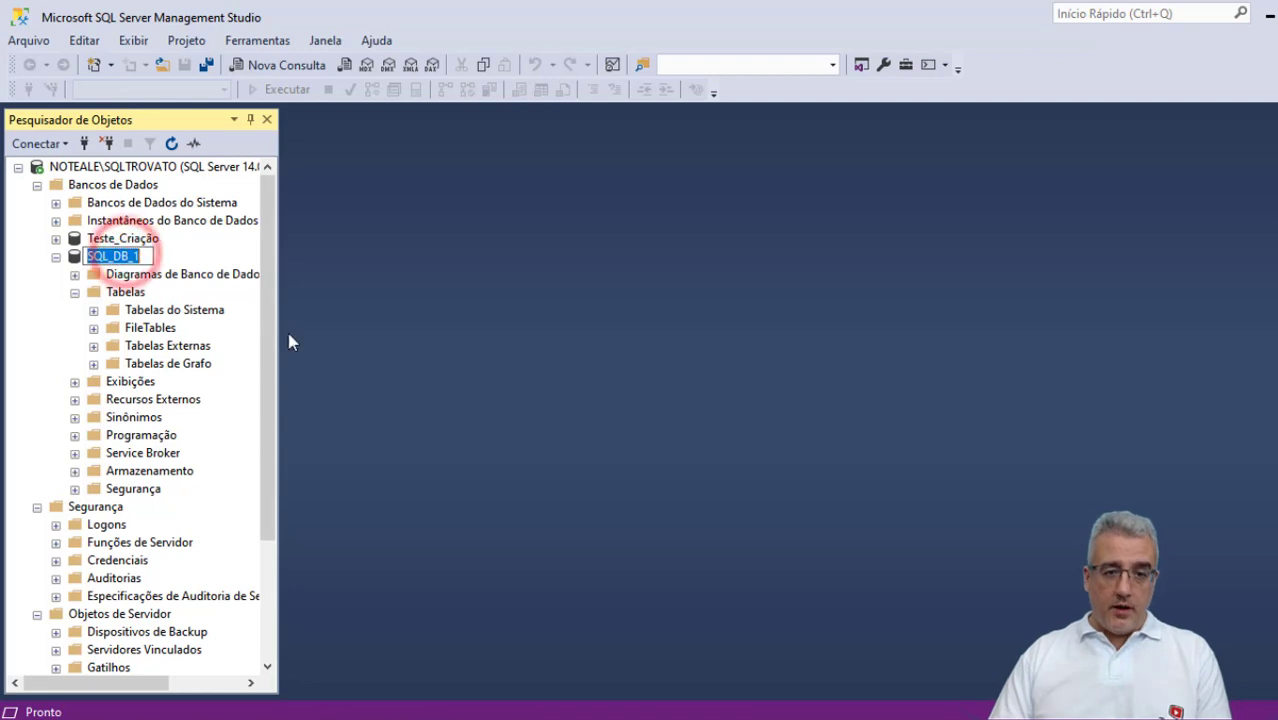
right_click(143, 293)
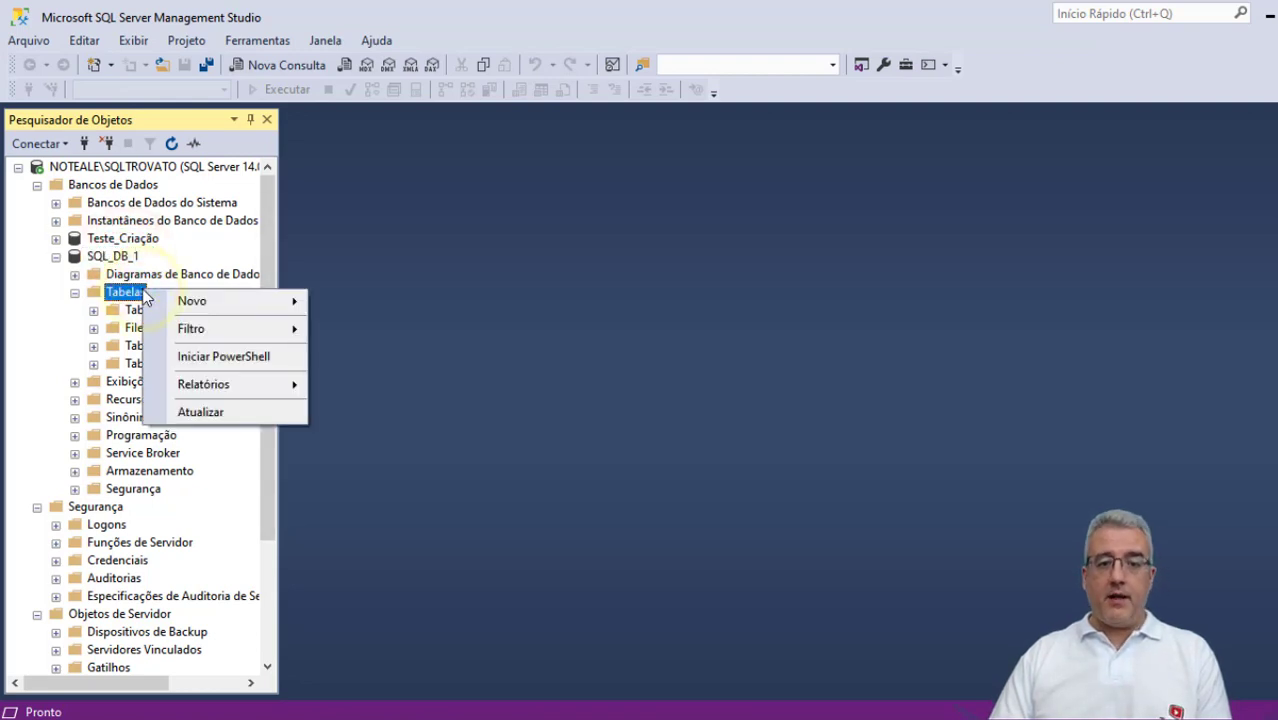
left_click(195, 302)
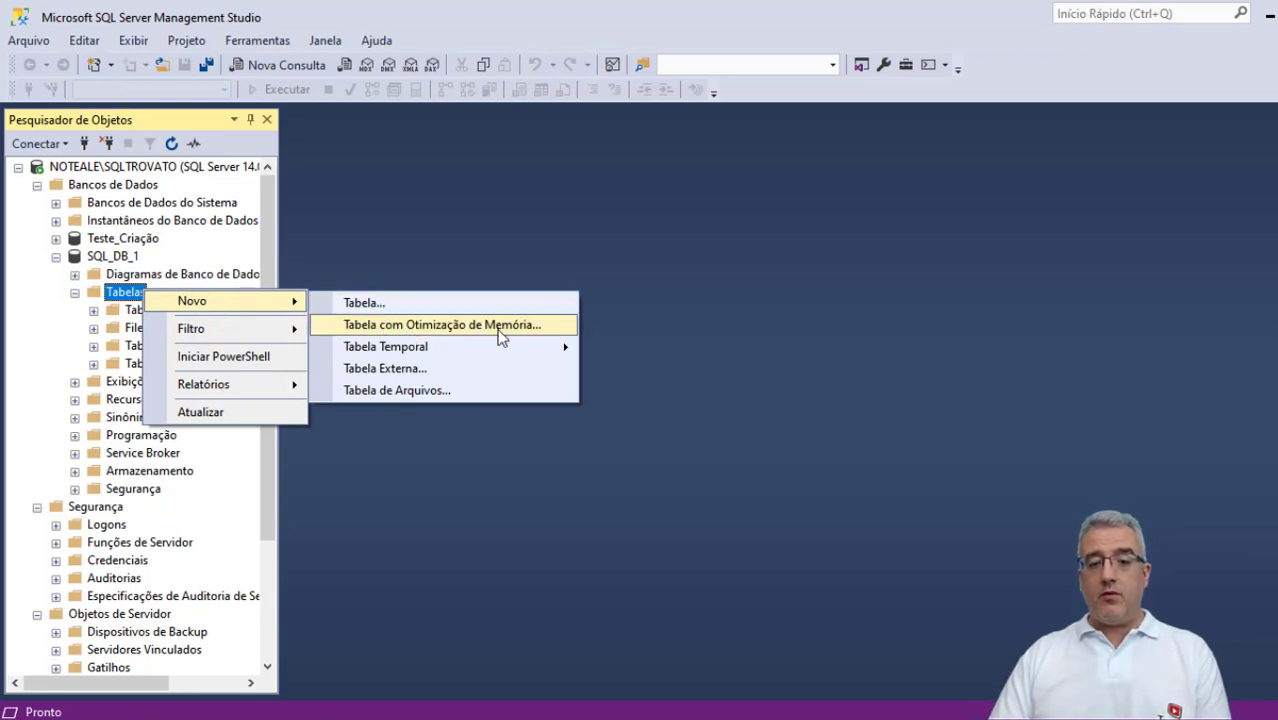
mouse_move(405, 352)
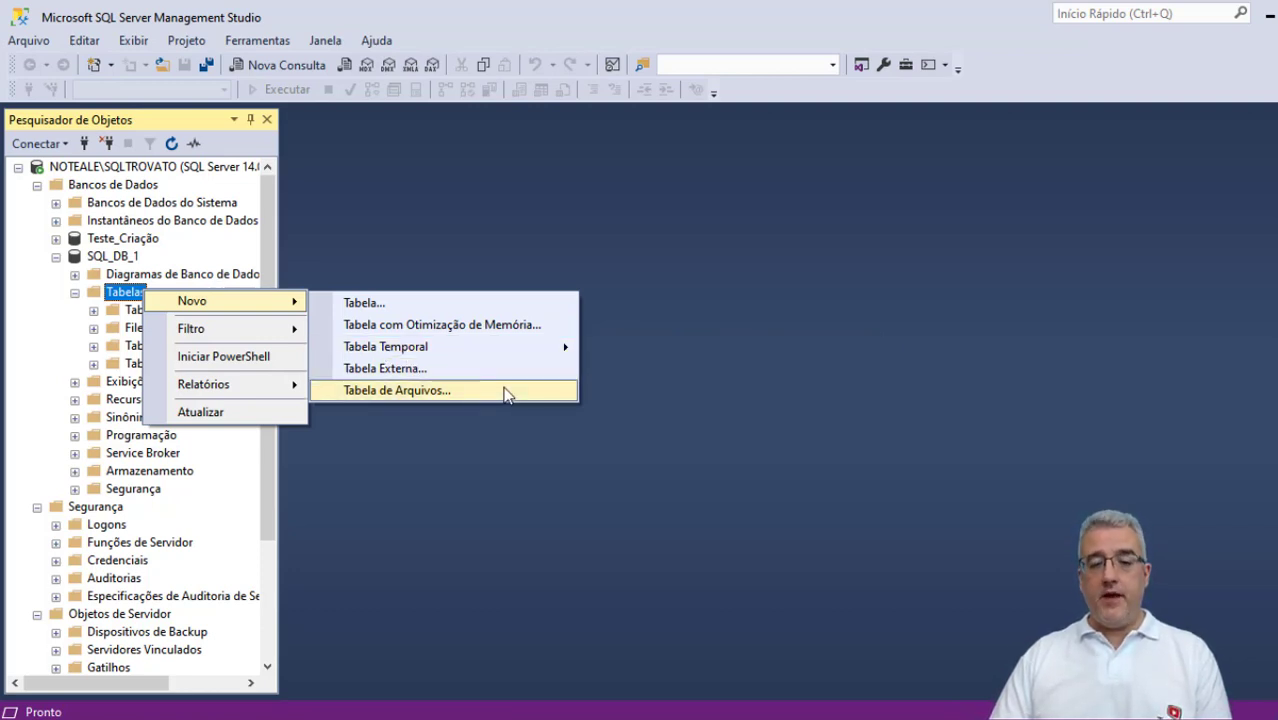
left_click(405, 307)
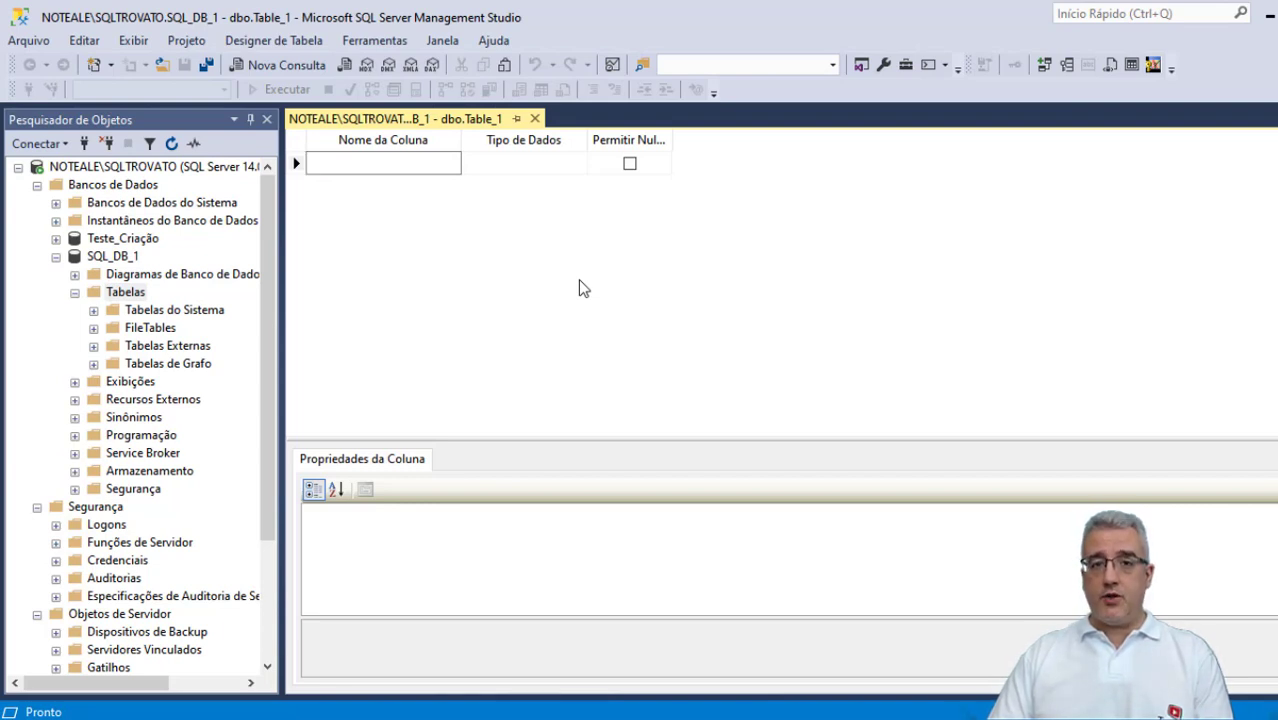
- Switch to PowerPoint to review the CURSOS table's fields on slide 8, and return to the table designer
left_click(415, 163)
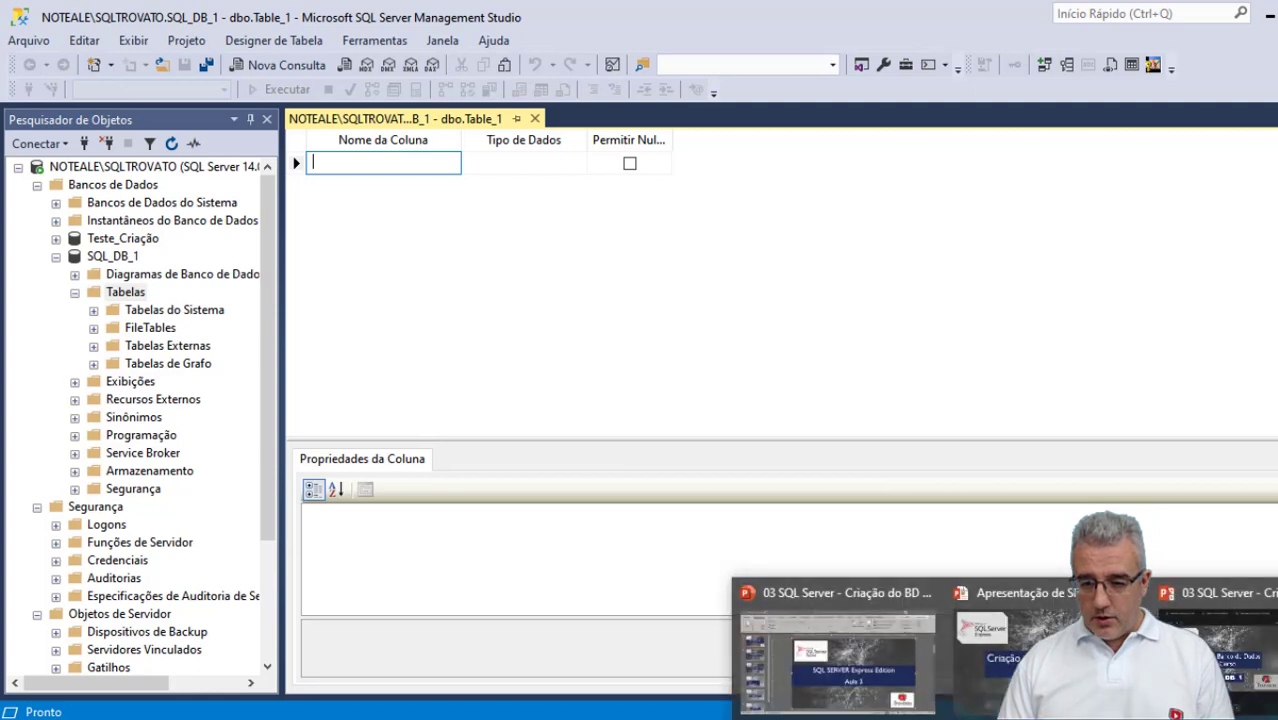
left_click(1050, 718)
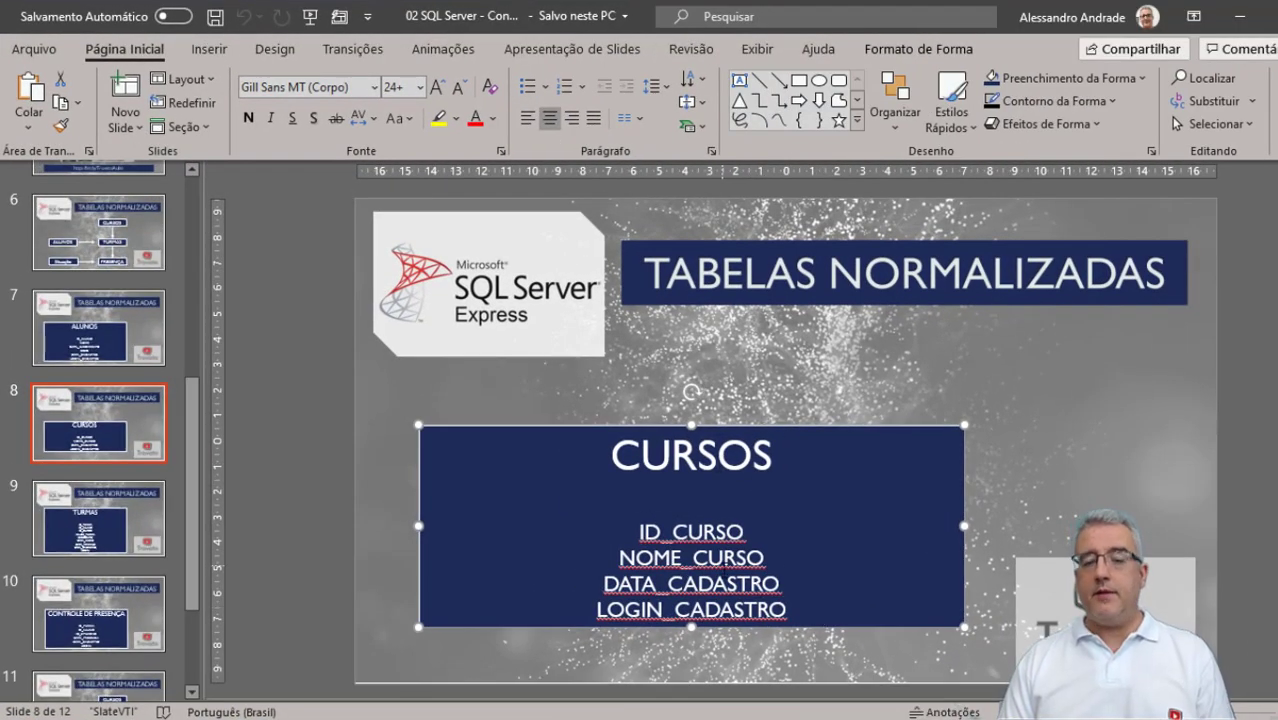
left_click_drag(636, 531, 778, 609)
left_click(807, 613)
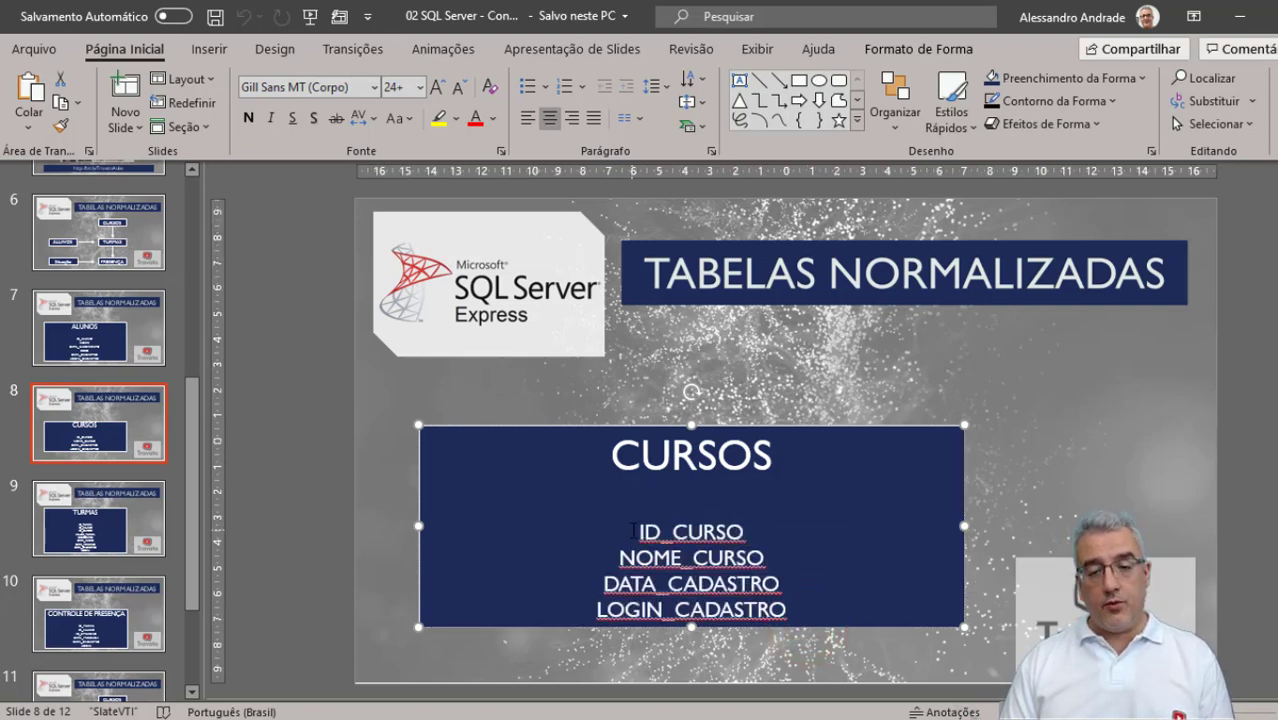
key("alt+Tab")
left_click(934, 347)
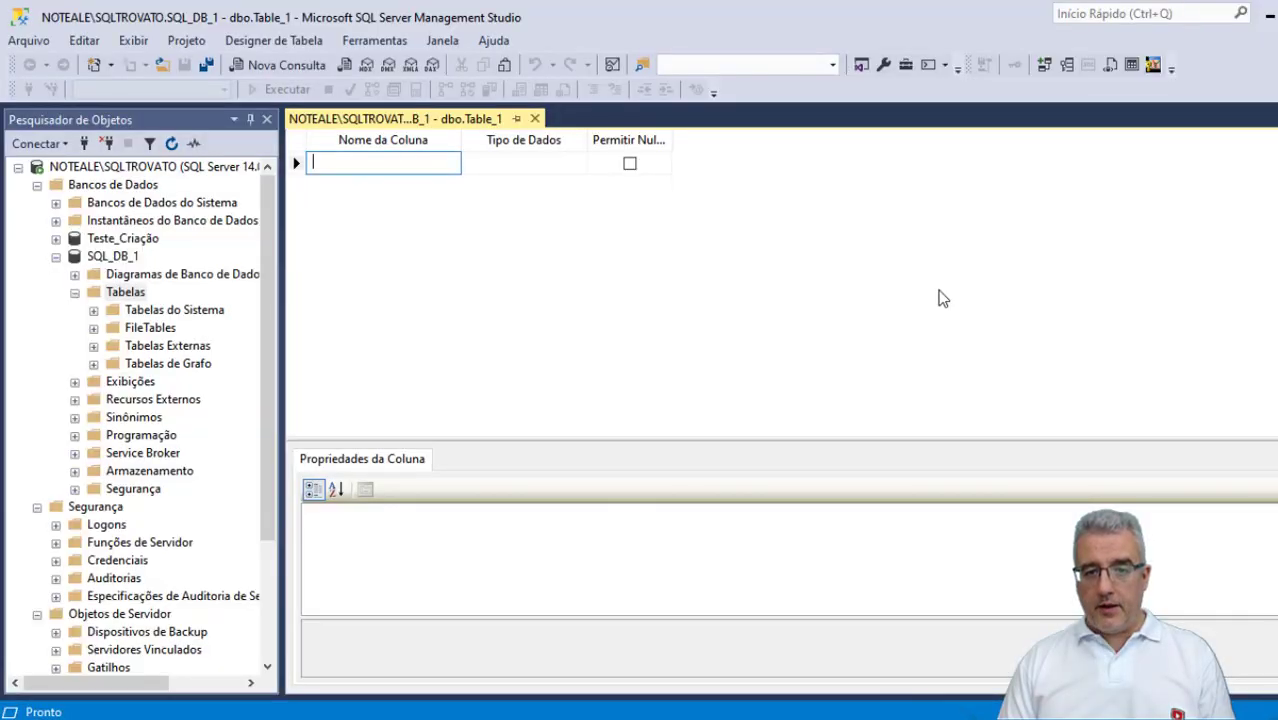
- Name the first column of the new table ID_CURSO
left_click(388, 165)
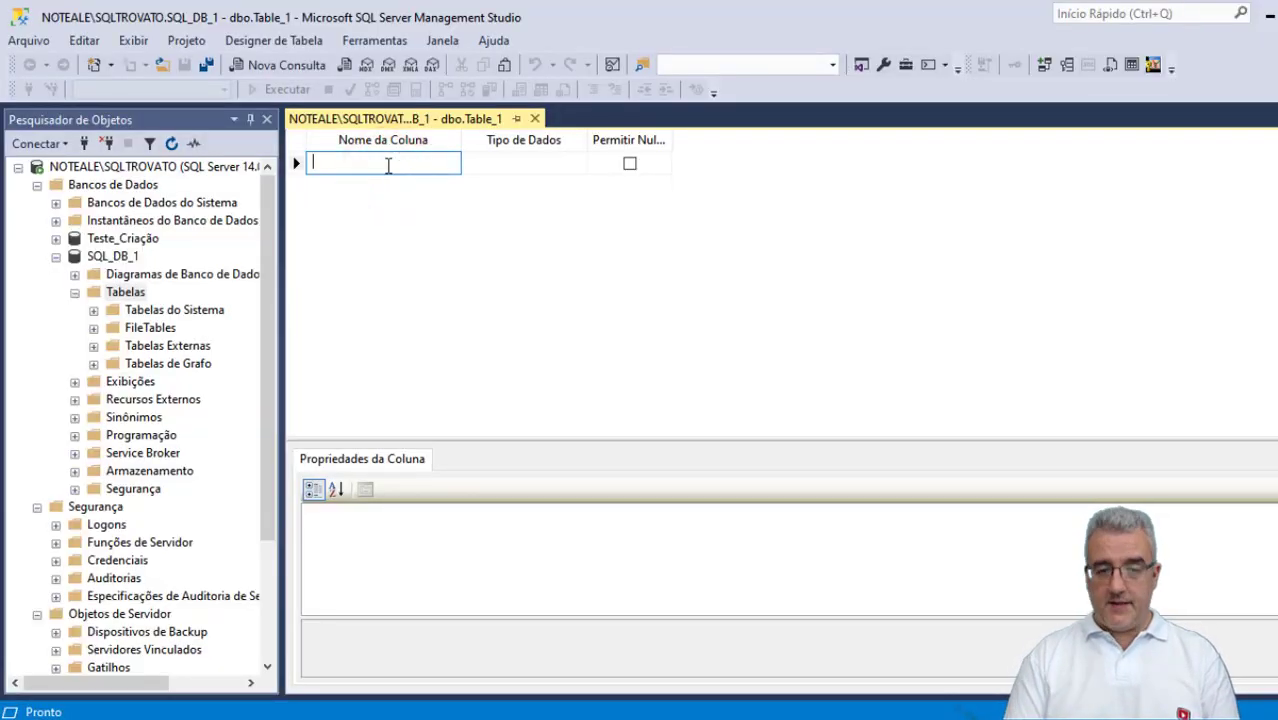
type("ID_CURSO")
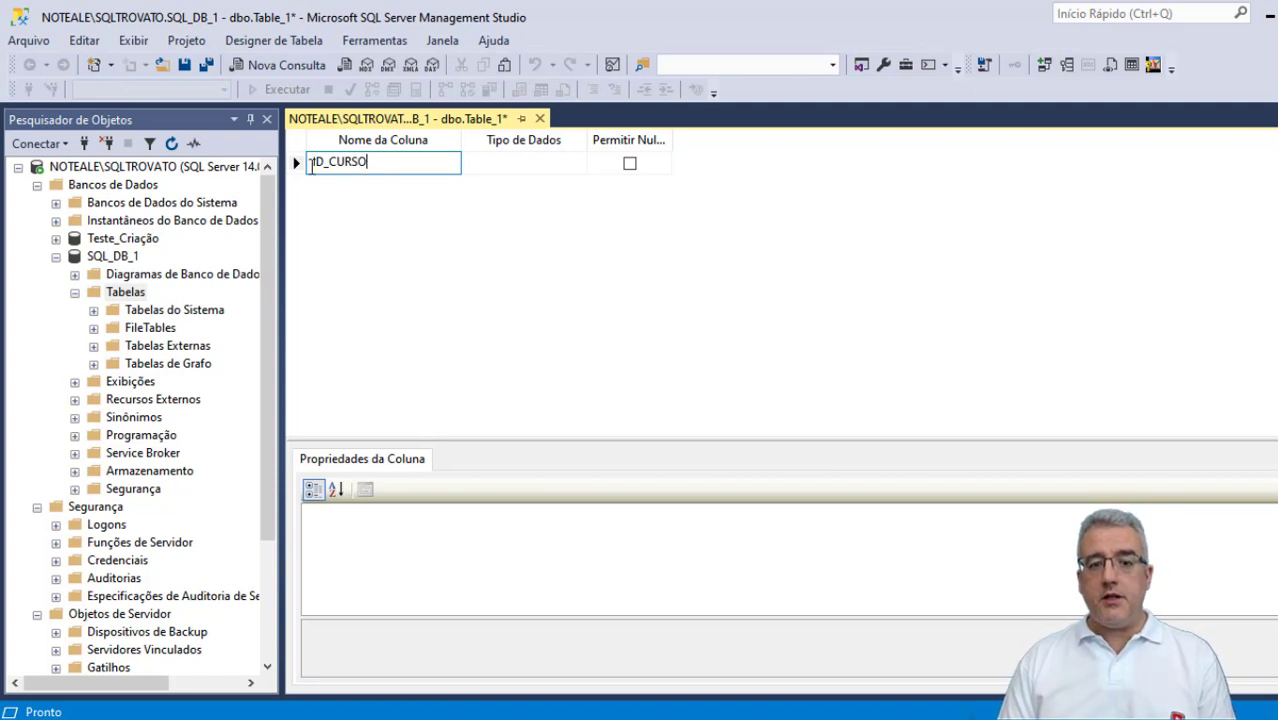
left_click_drag(309, 163, 326, 164)
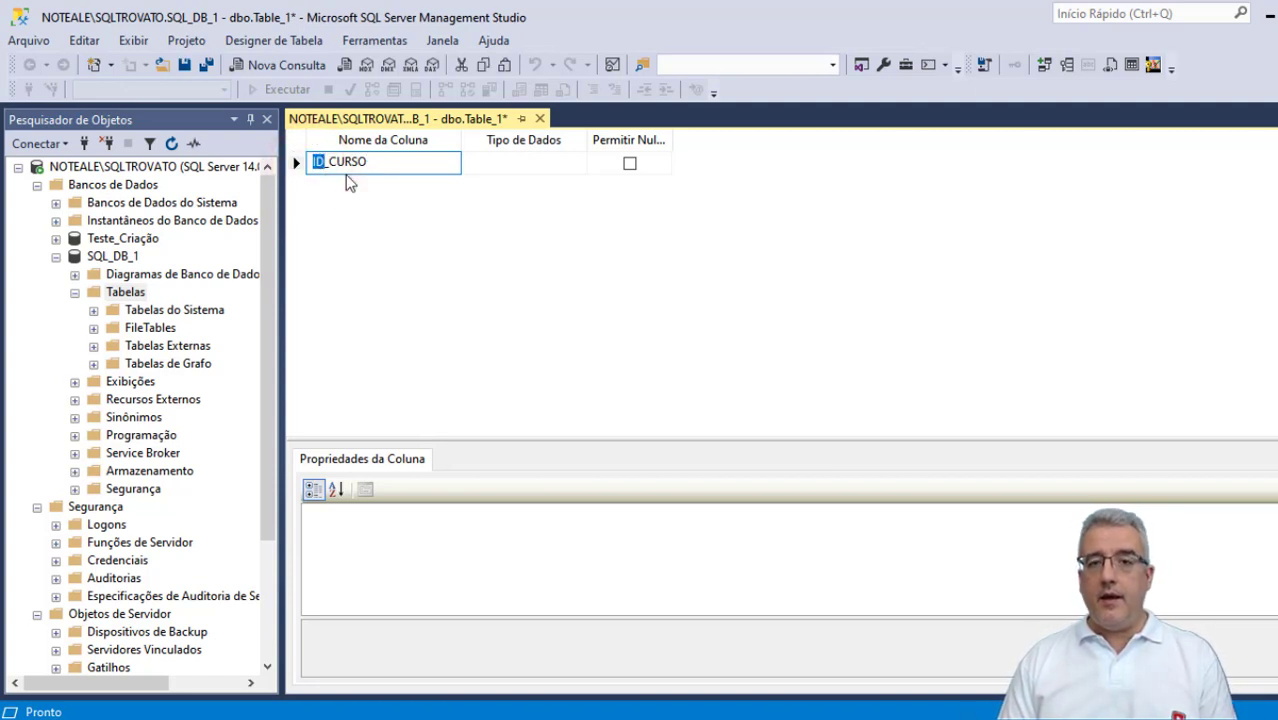
left_click(320, 162)
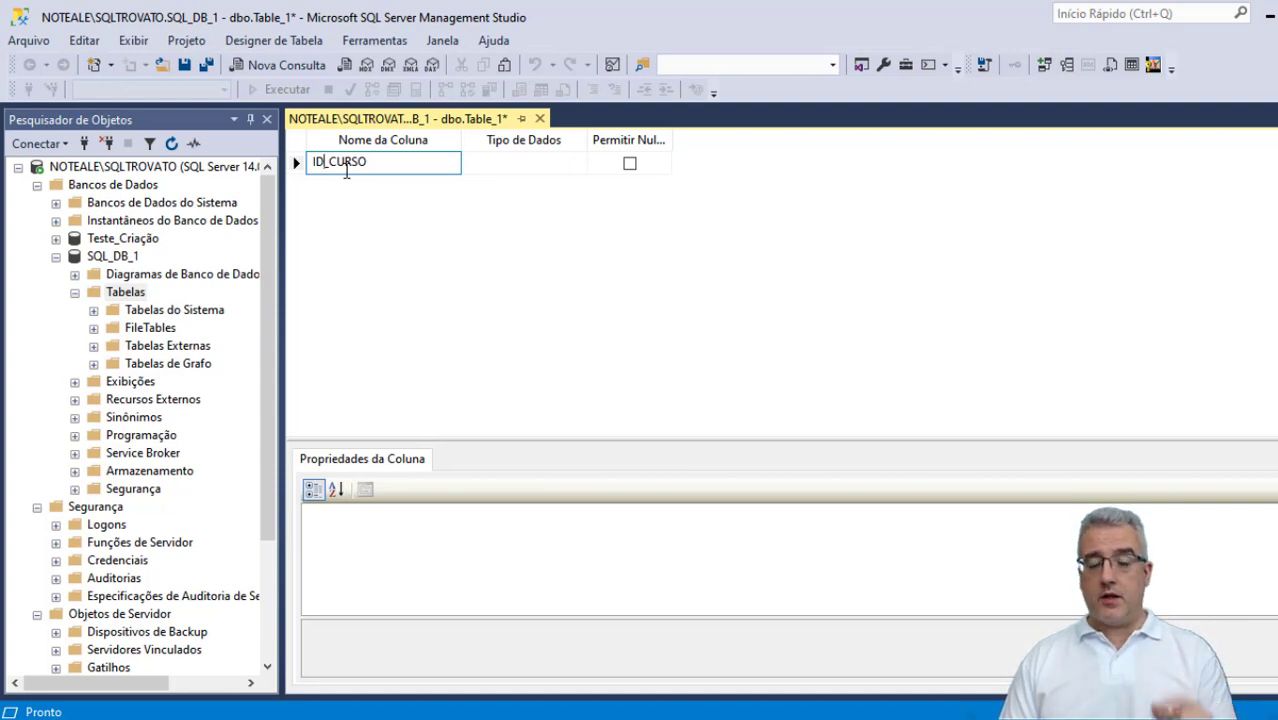
- Choose numeric(18, 0) as the data type of the ID_CURSO column
left_click(500, 163)
left_click(530, 158)
left_click_drag(545, 160, 454, 164)
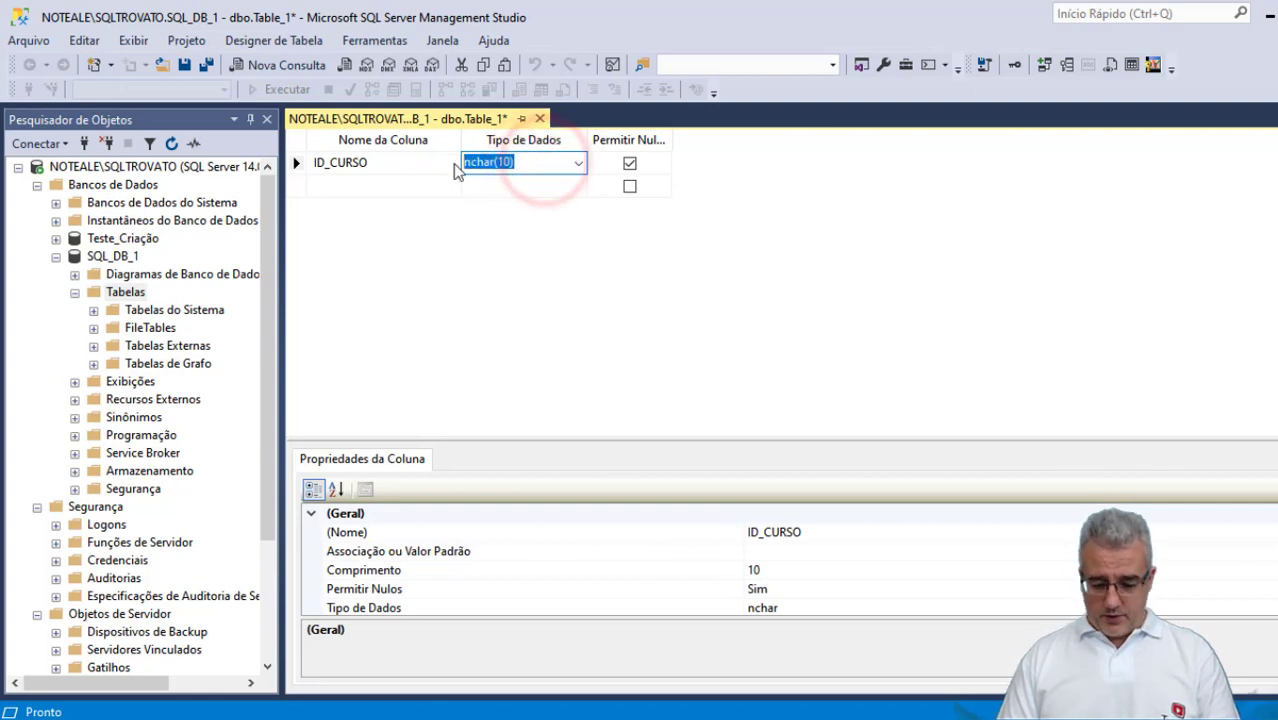
type("NUM")
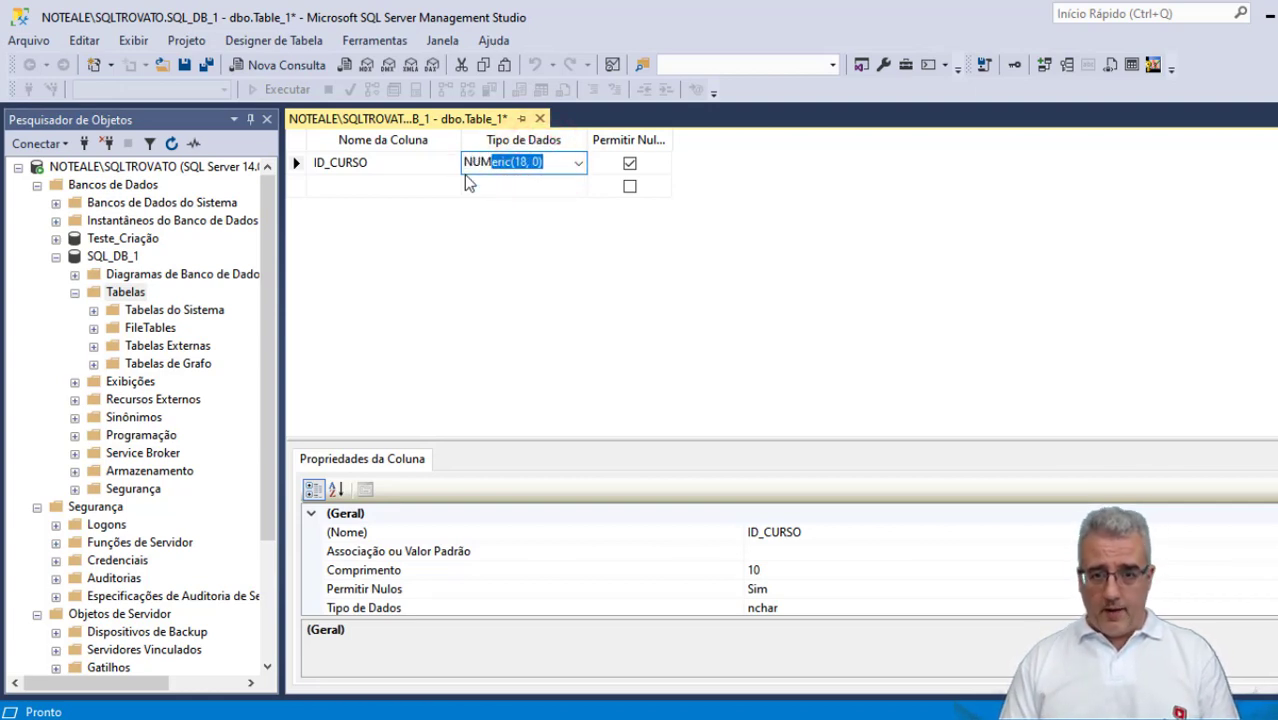
key("Escape")
left_click(585, 168)
left_click(578, 163)
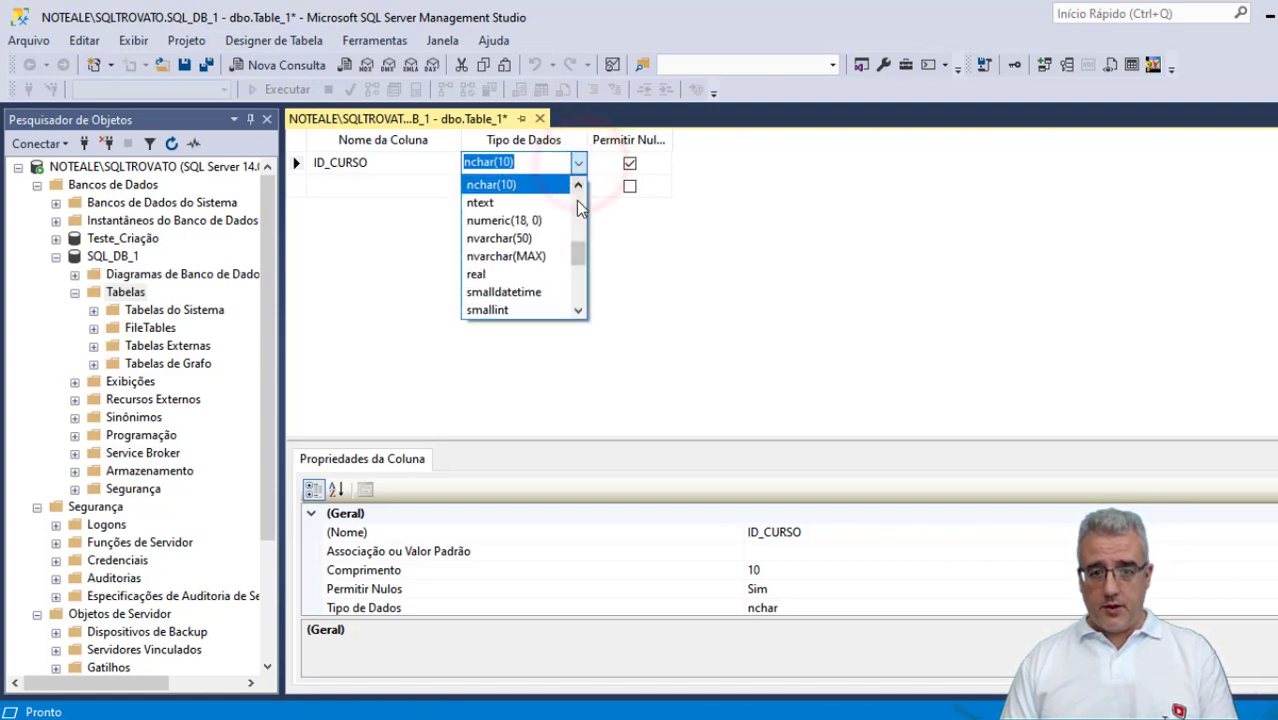
mouse_move(578, 255)
left_mouse_down()
mouse_move(577, 190)
mouse_move(580, 250)
left_mouse_up()
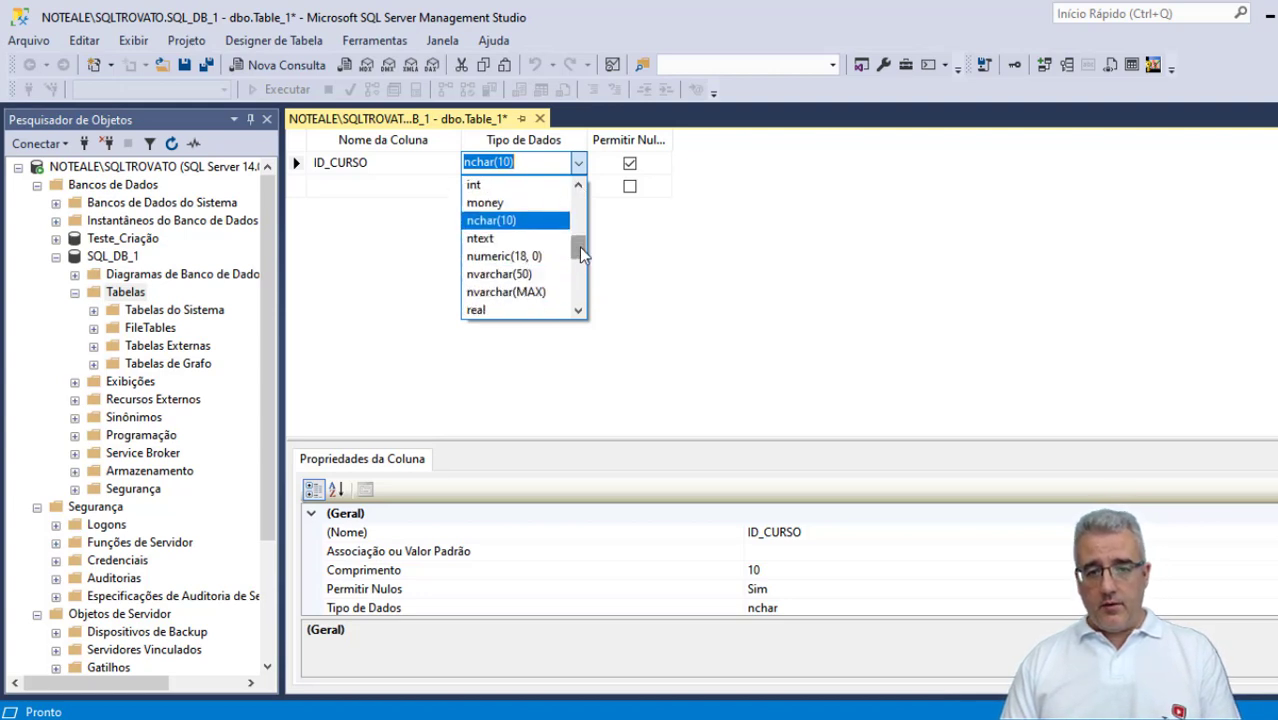
left_click(516, 253)
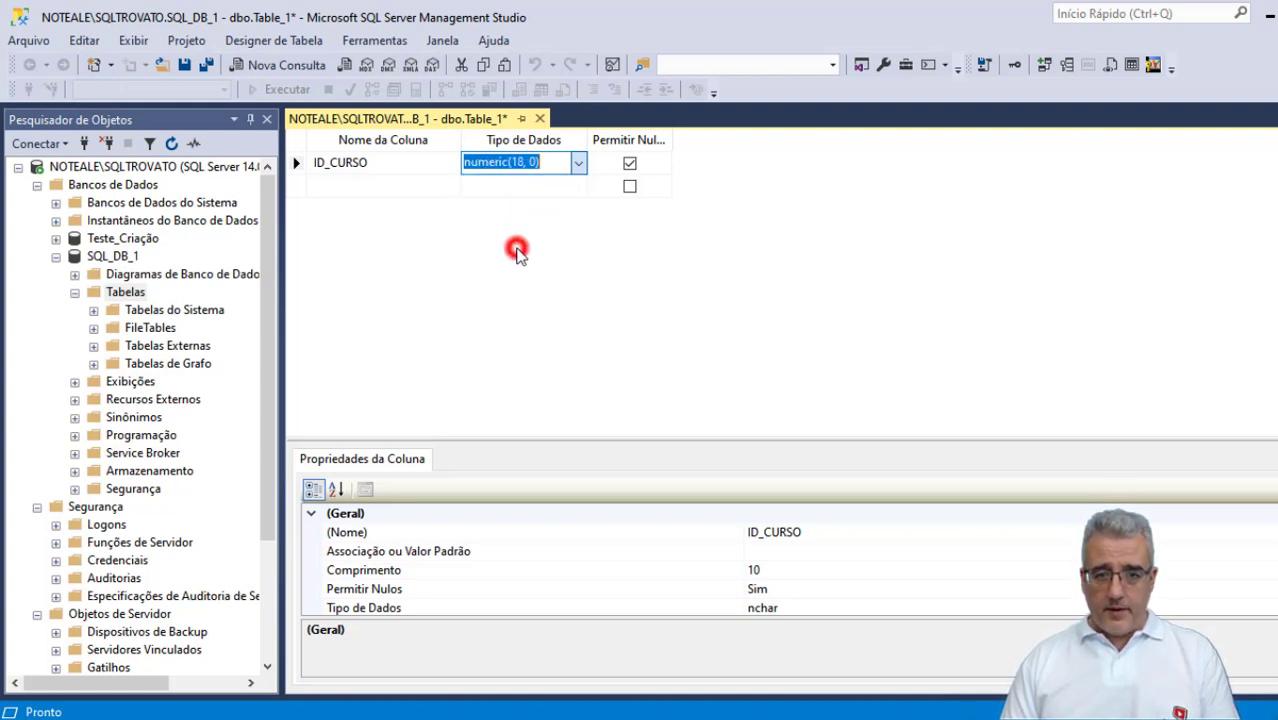
- Change ID_CURSO's numeric type to precision 5 and scale 0, and disallow null values for the column
left_click(518, 162)
left_click_drag(511, 162, 567, 186)
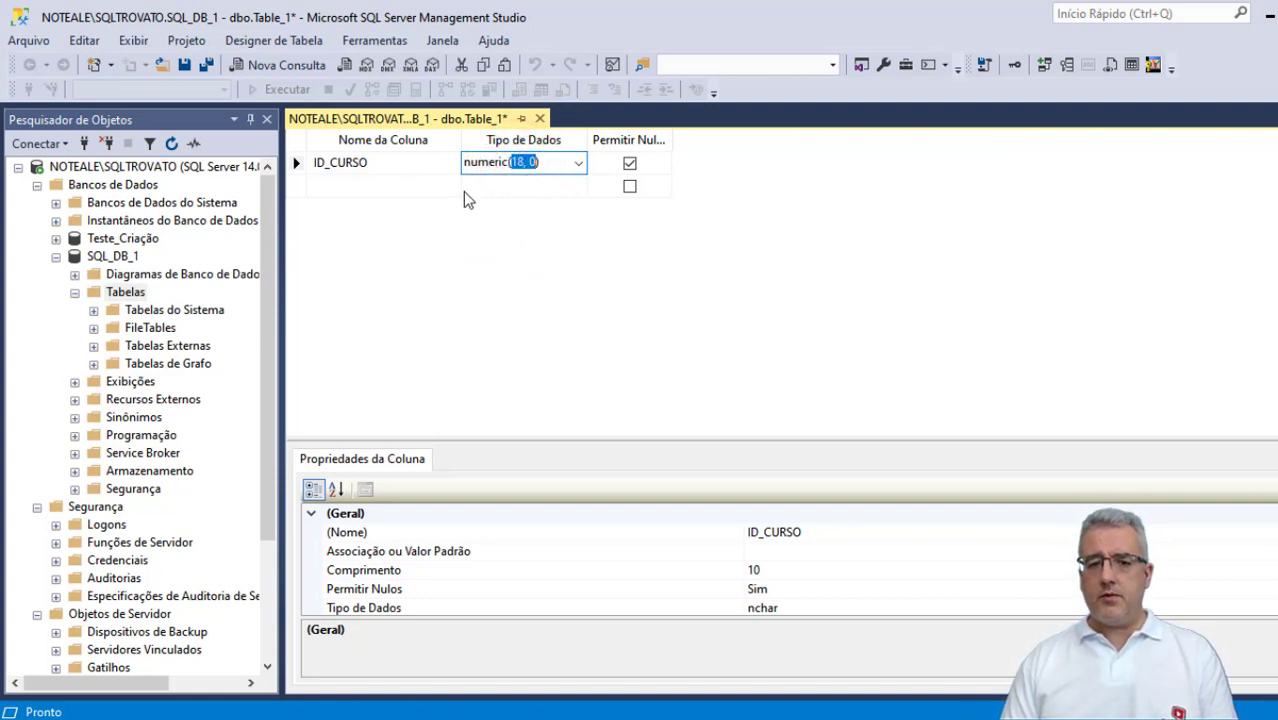
type("5")
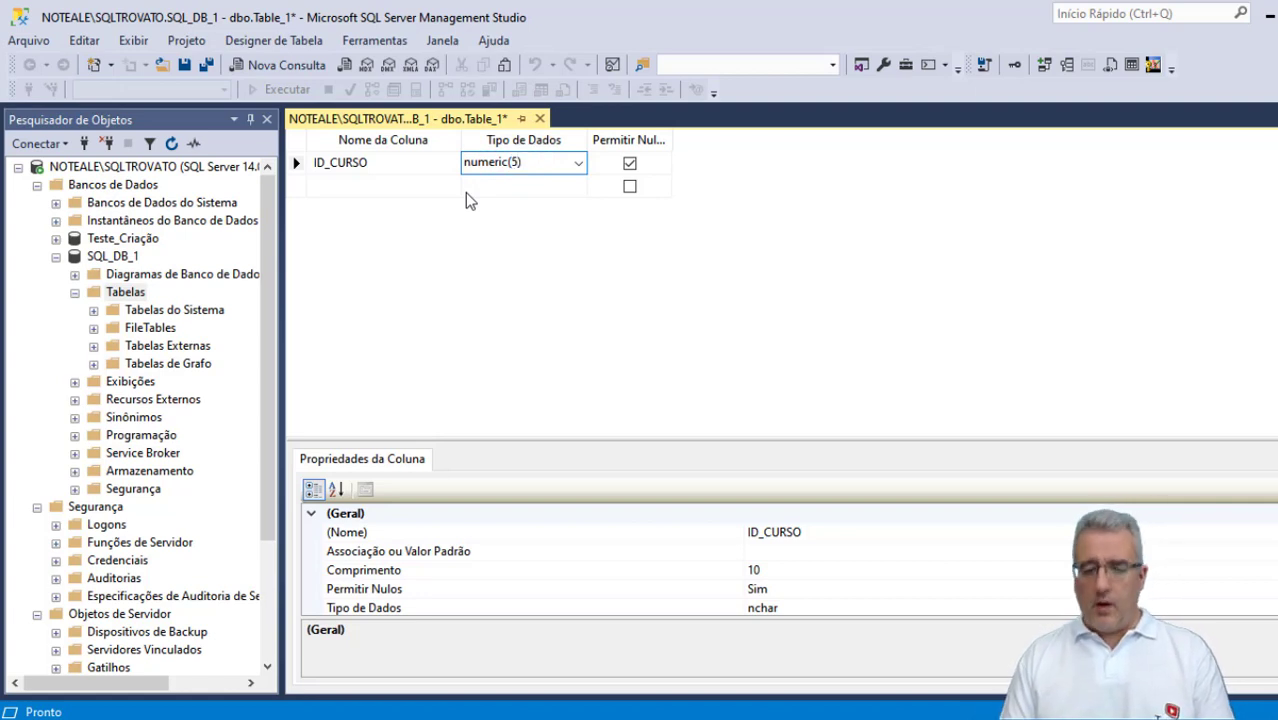
type(",0)")
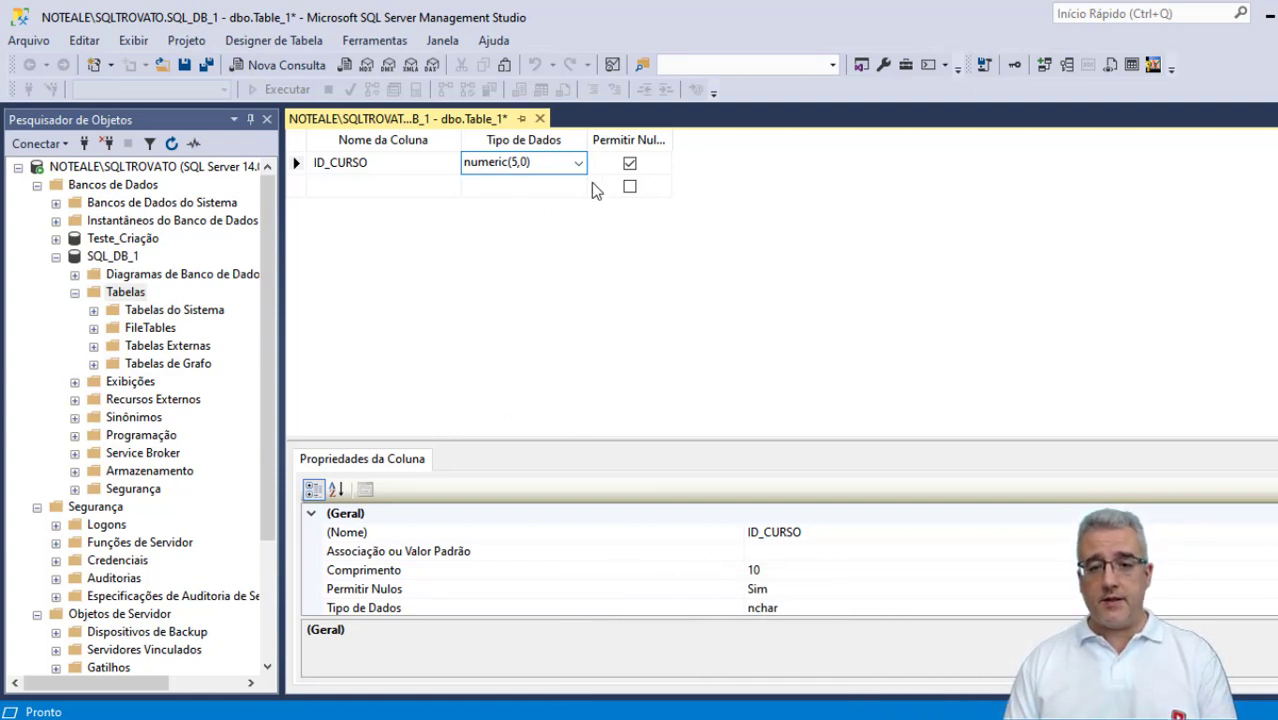
left_click_drag(669, 136, 702, 131)
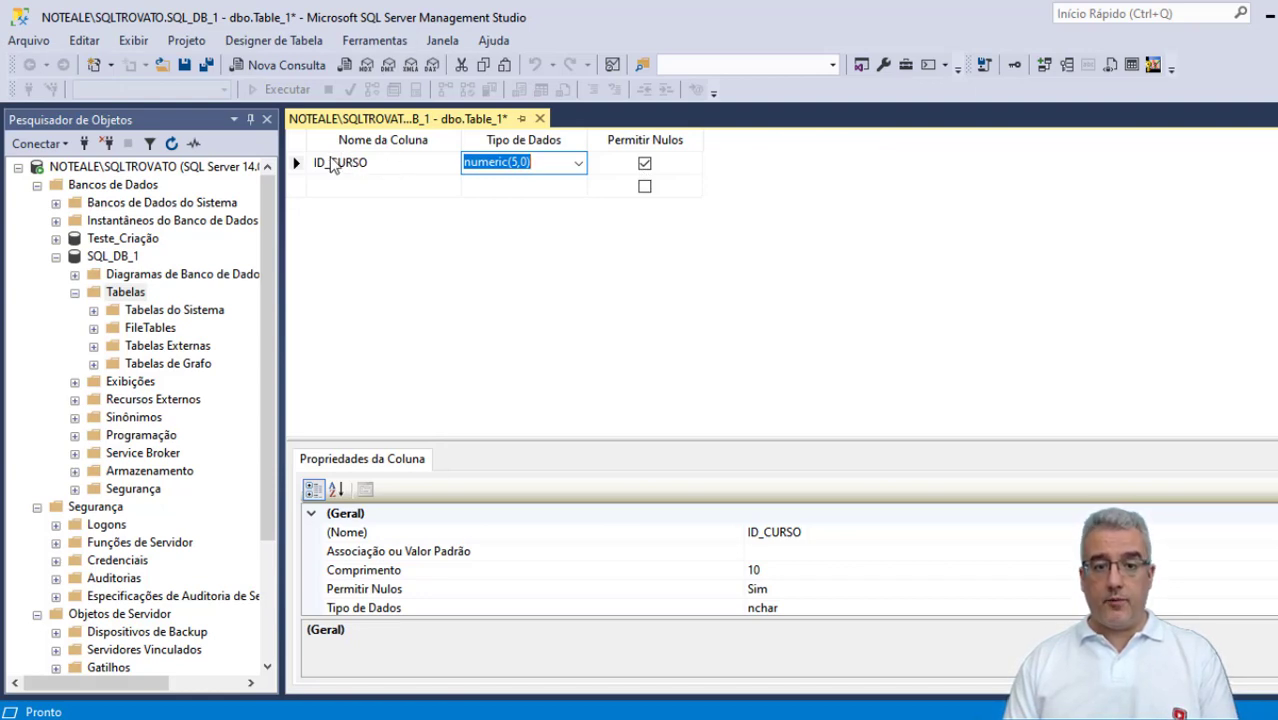
left_click(645, 164)
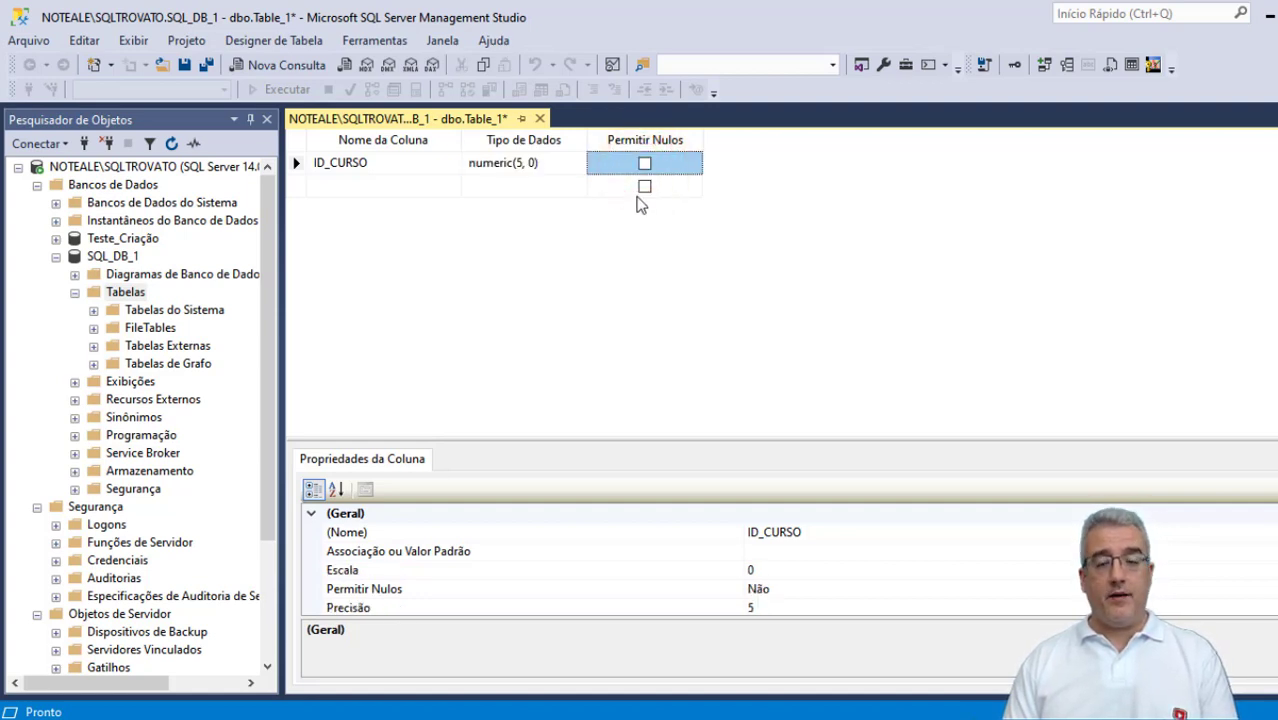
- Check the CURSOS field list in PowerPoint, return to the table designer and name the second column NOME_CURSO
left_click(358, 182)
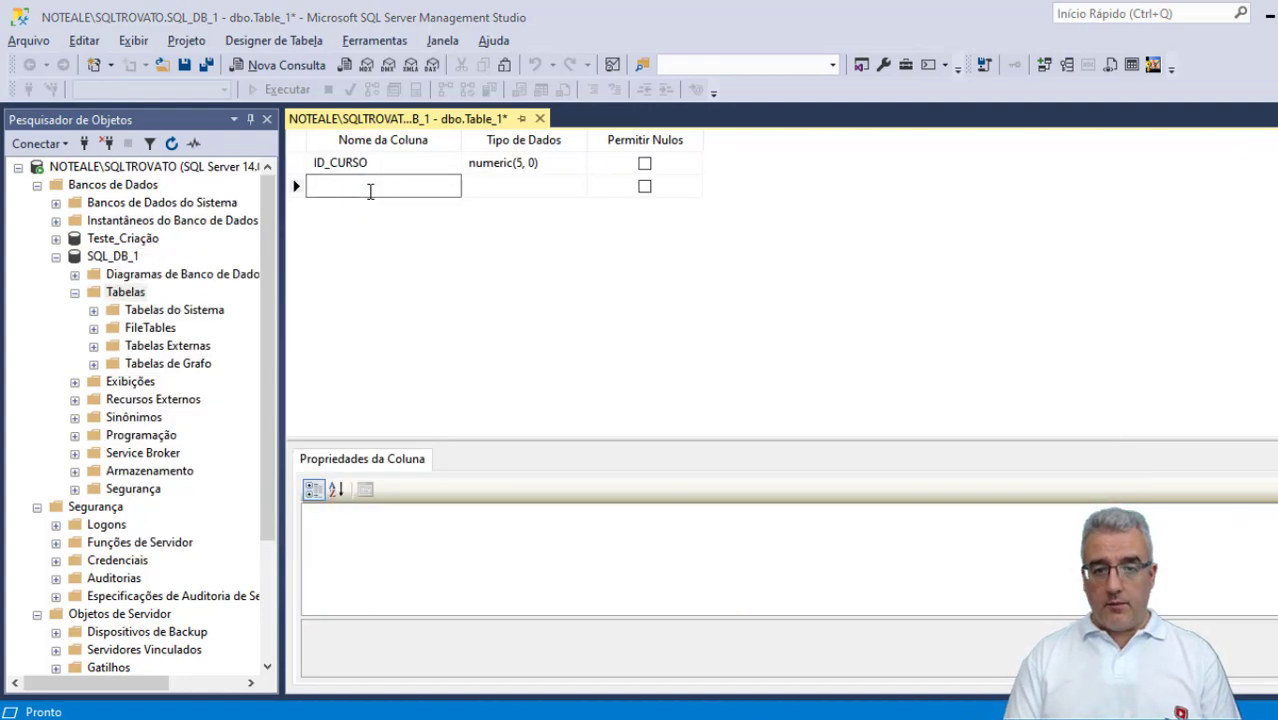
key("alt+Tab")
key("alt+Tab")
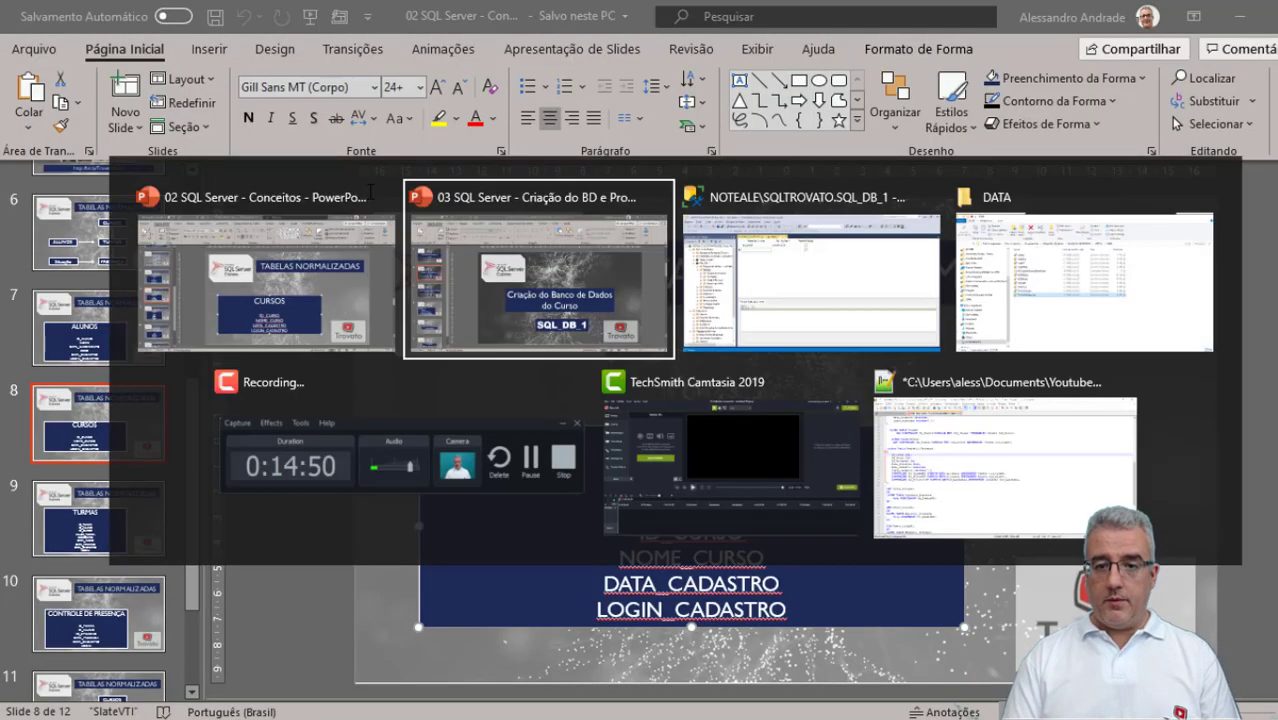
key("alt+Tab")
type("NOME_CURSO")
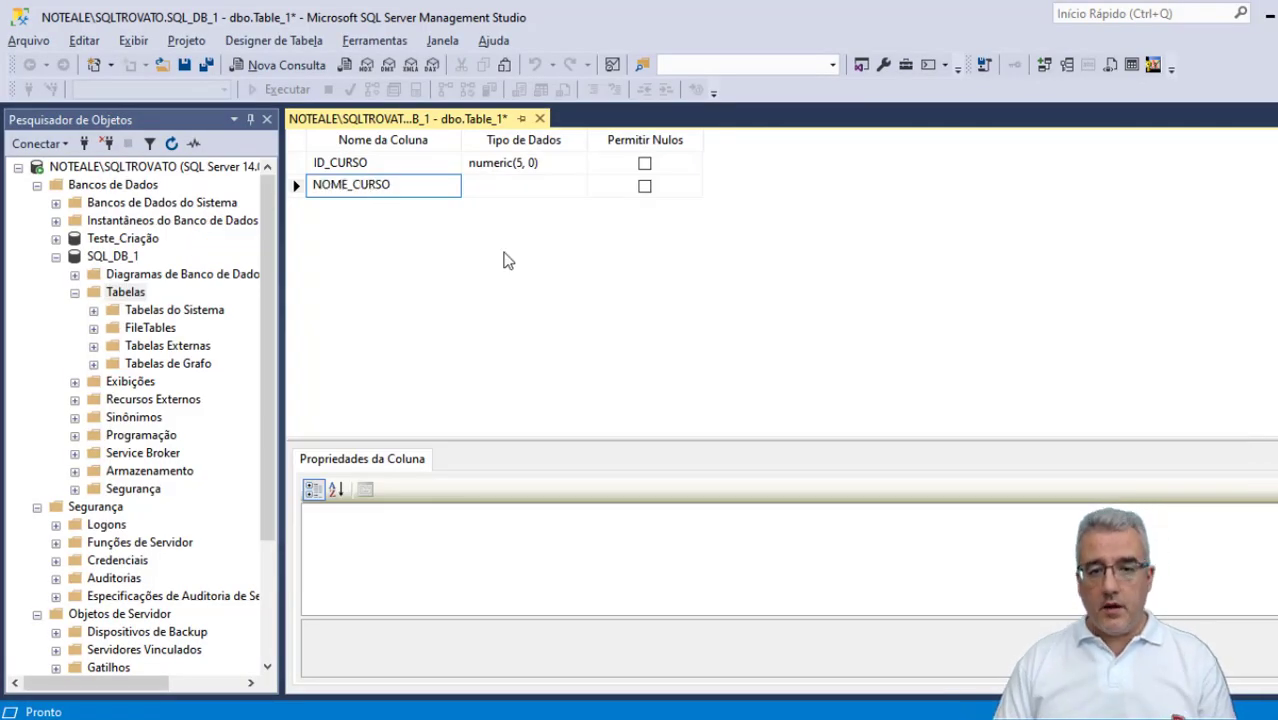
- Set NOME_CURSO's data type to varchar(200) and disallow null values for it
left_click(530, 168)
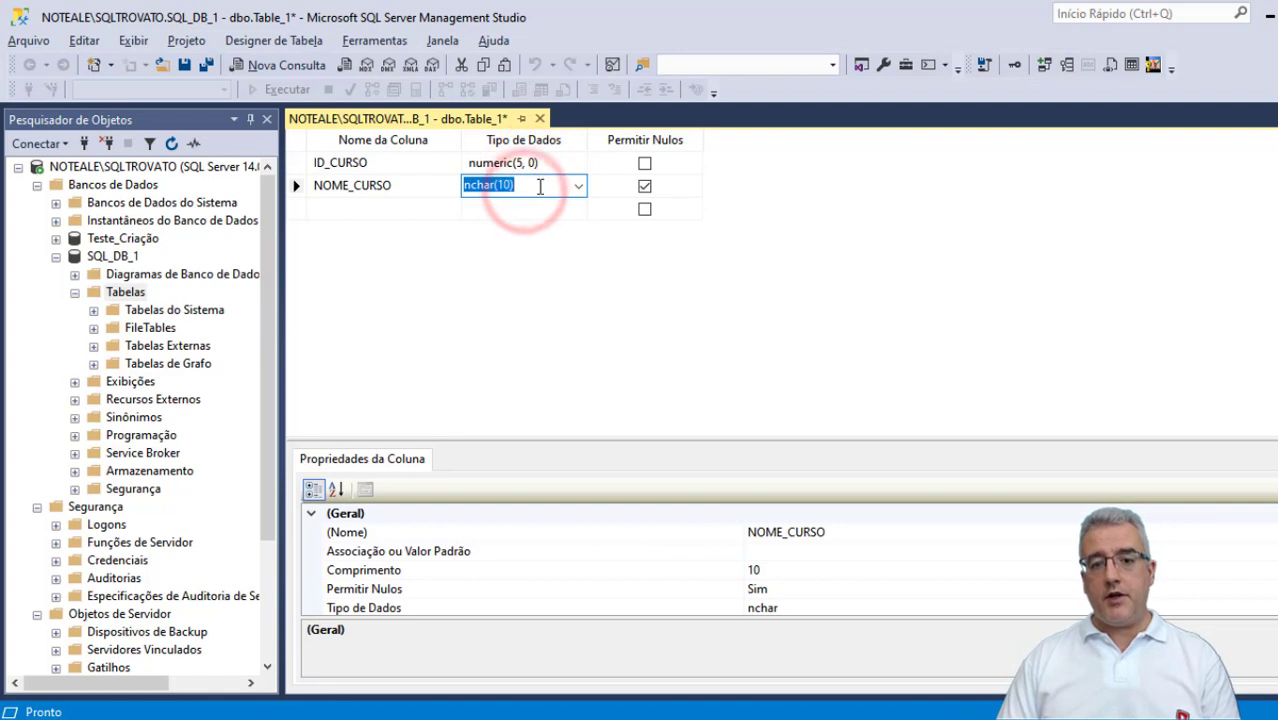
type("VARCHAR(50")
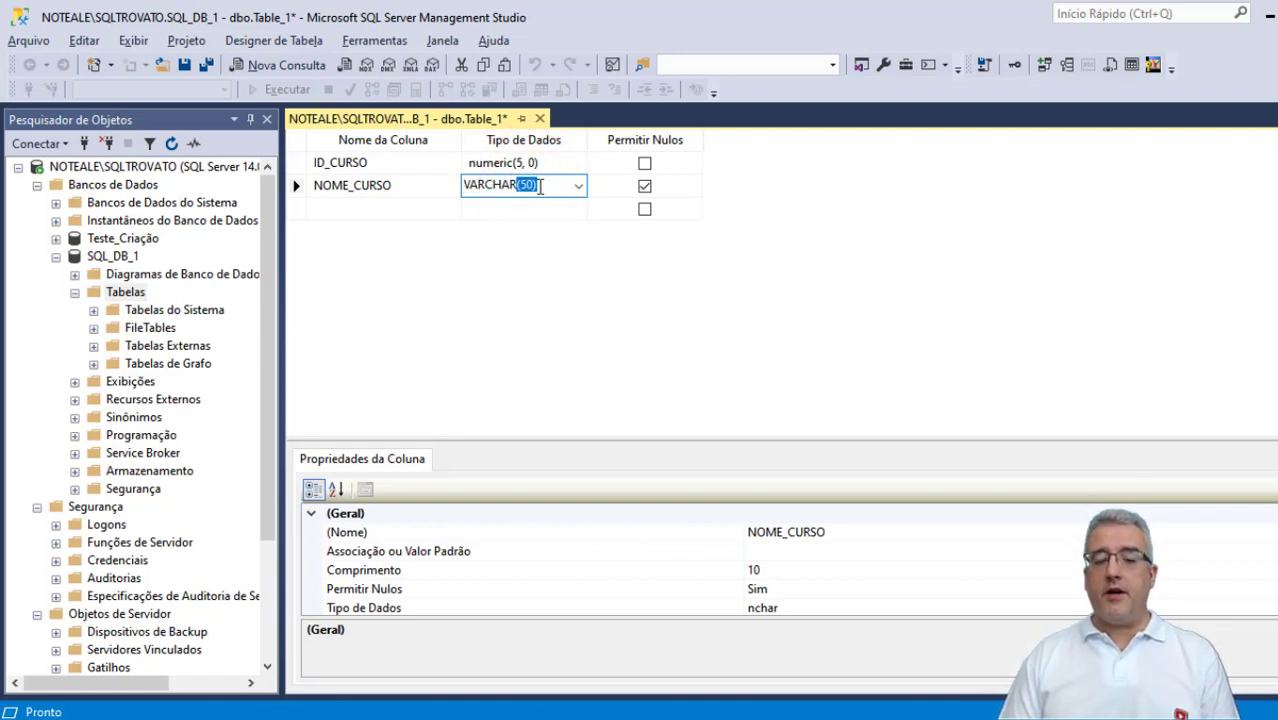
key("Tab")
left_click(540, 186)
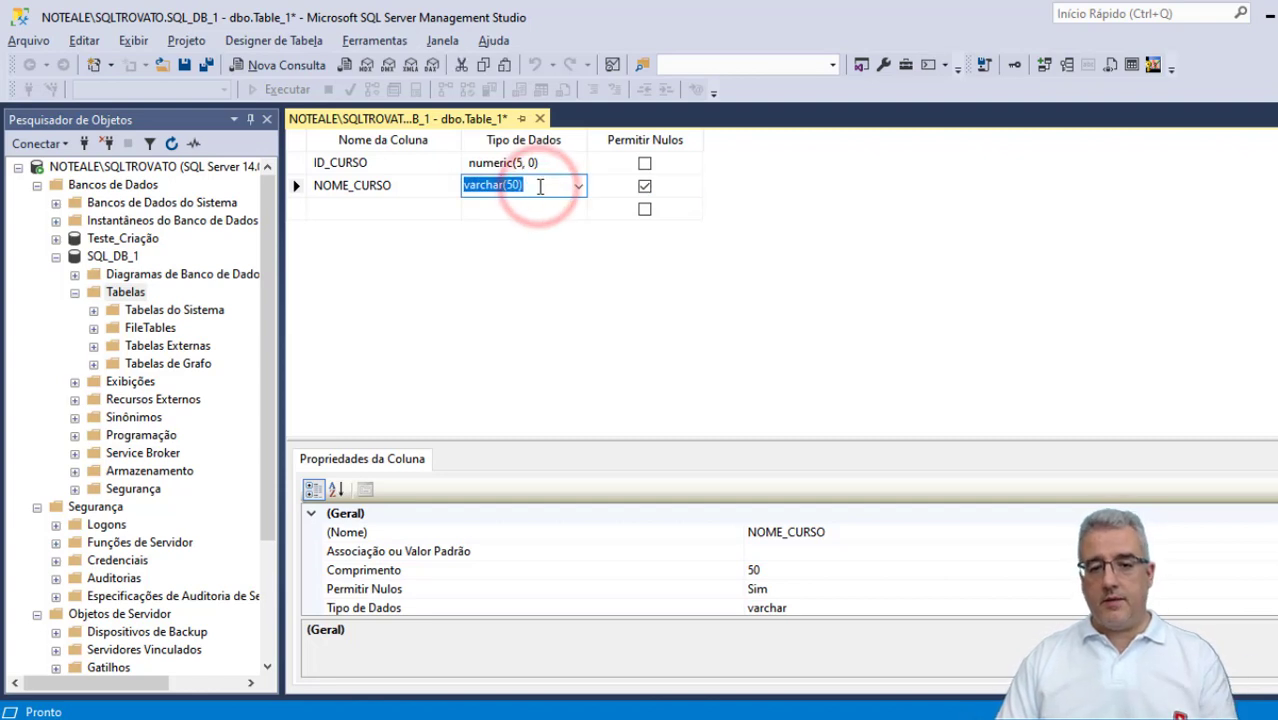
left_click(538, 185)
double_click(513, 184)
type("200")
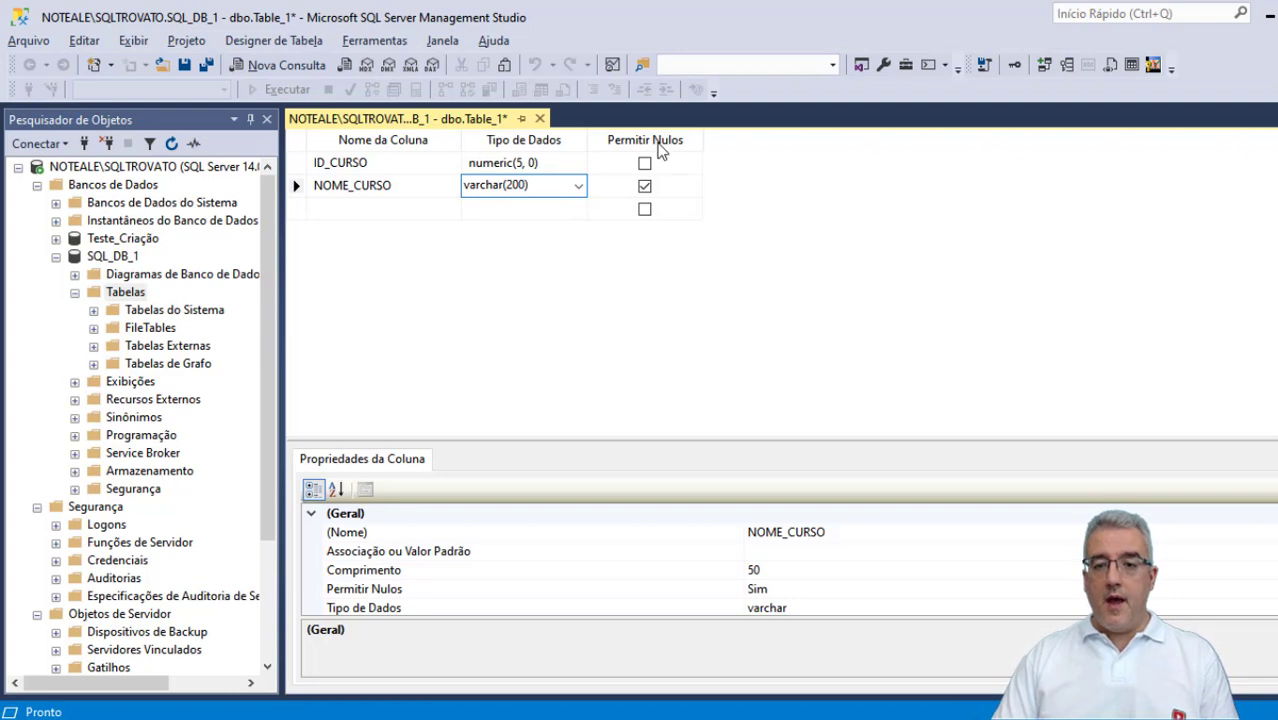
left_click(645, 187)
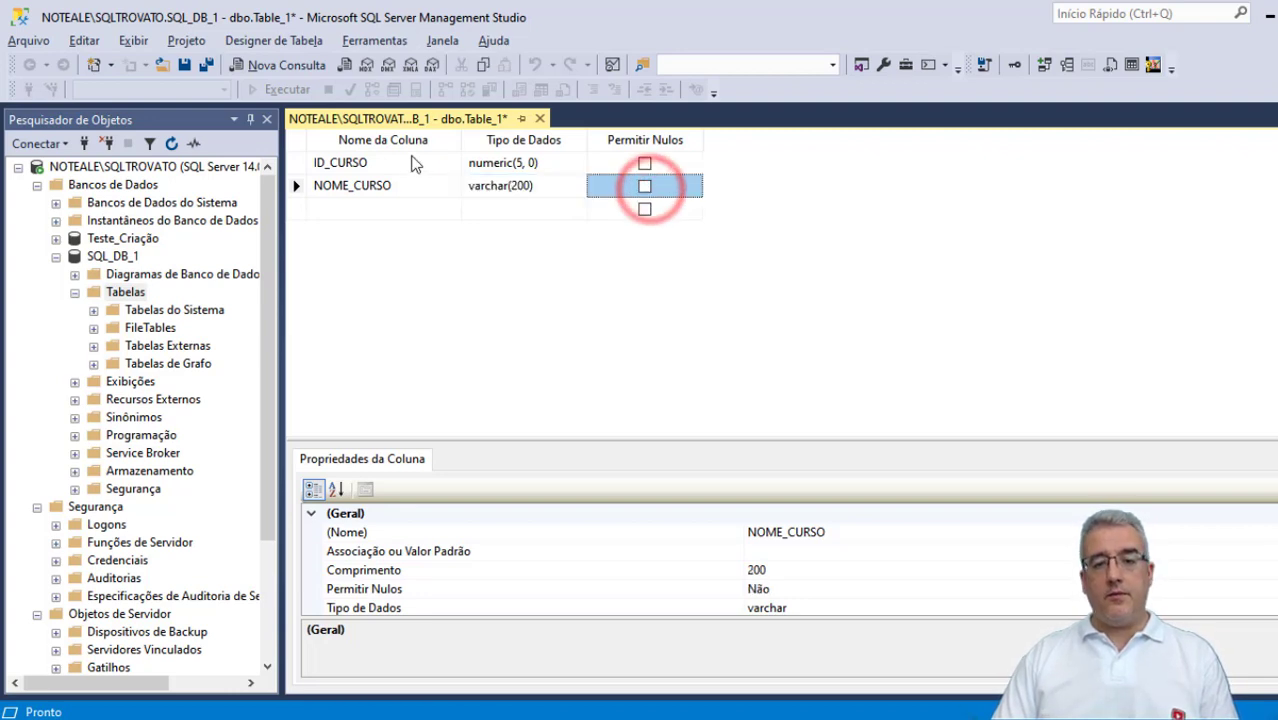
- Recheck the CURSOS fields on the PowerPoint slide, return to the table designer and name the third column DATA_CADASTRO
left_click(418, 210)
key("alt+Tab")
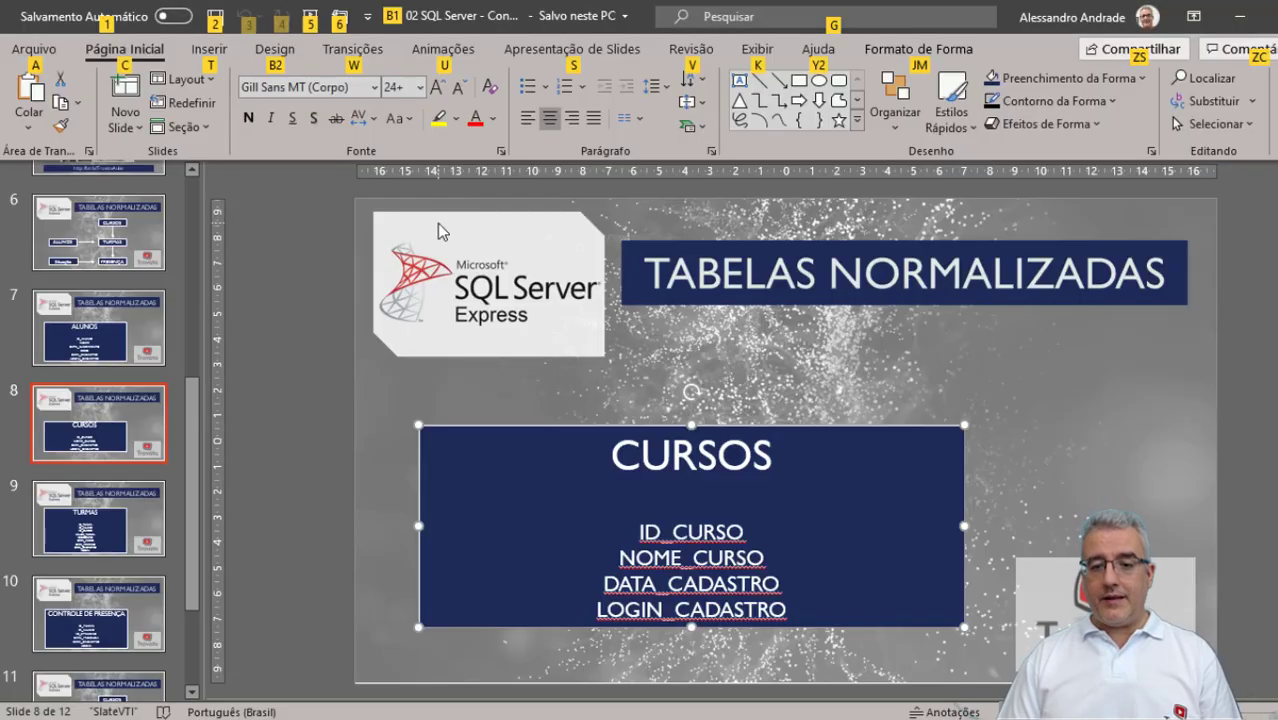
key("alt+Tab")
type("DAT")
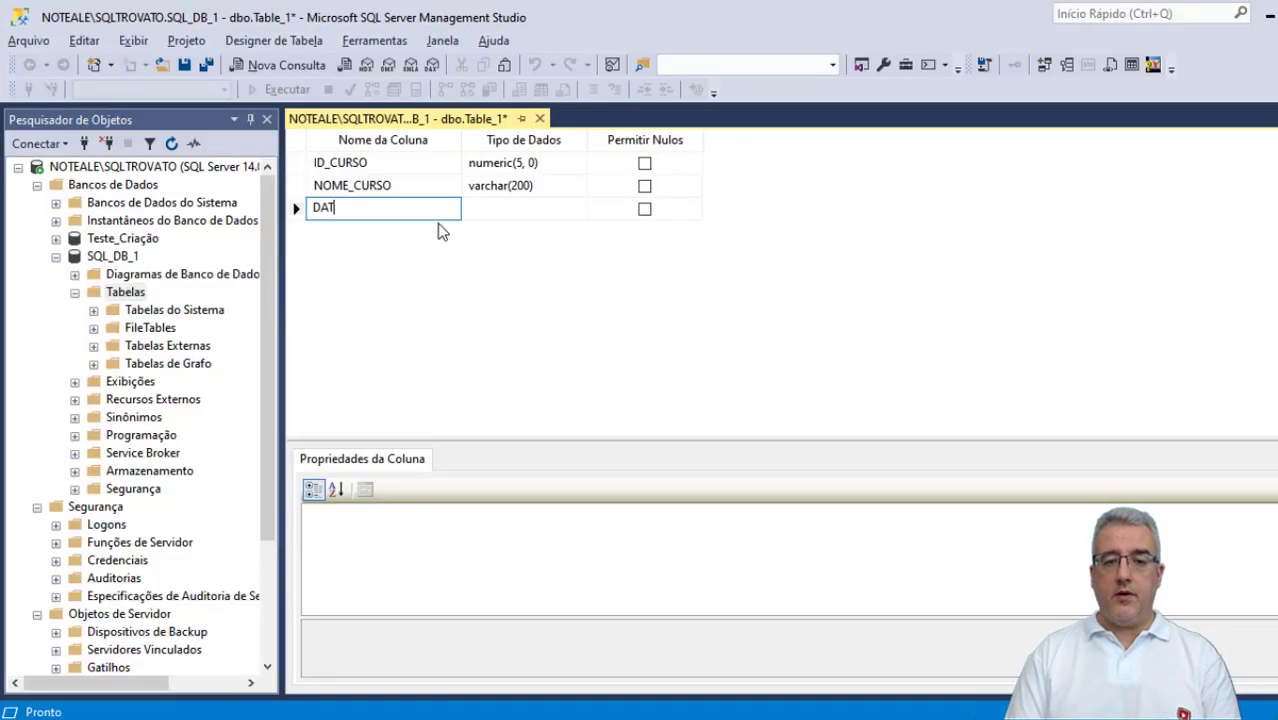
type("A_CADASTRO")
- Set DATA_CADASTRO's data type to date and disallow null values for it
key("Tab")
type("D")
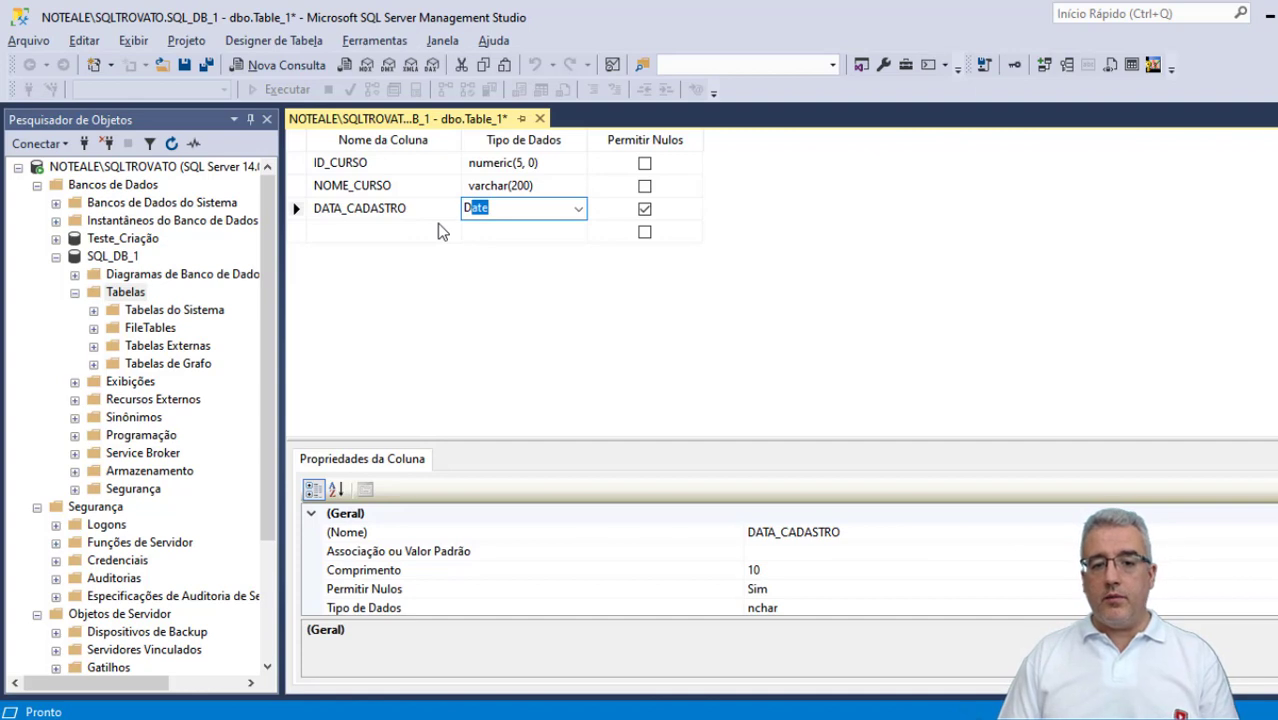
key("Tab")
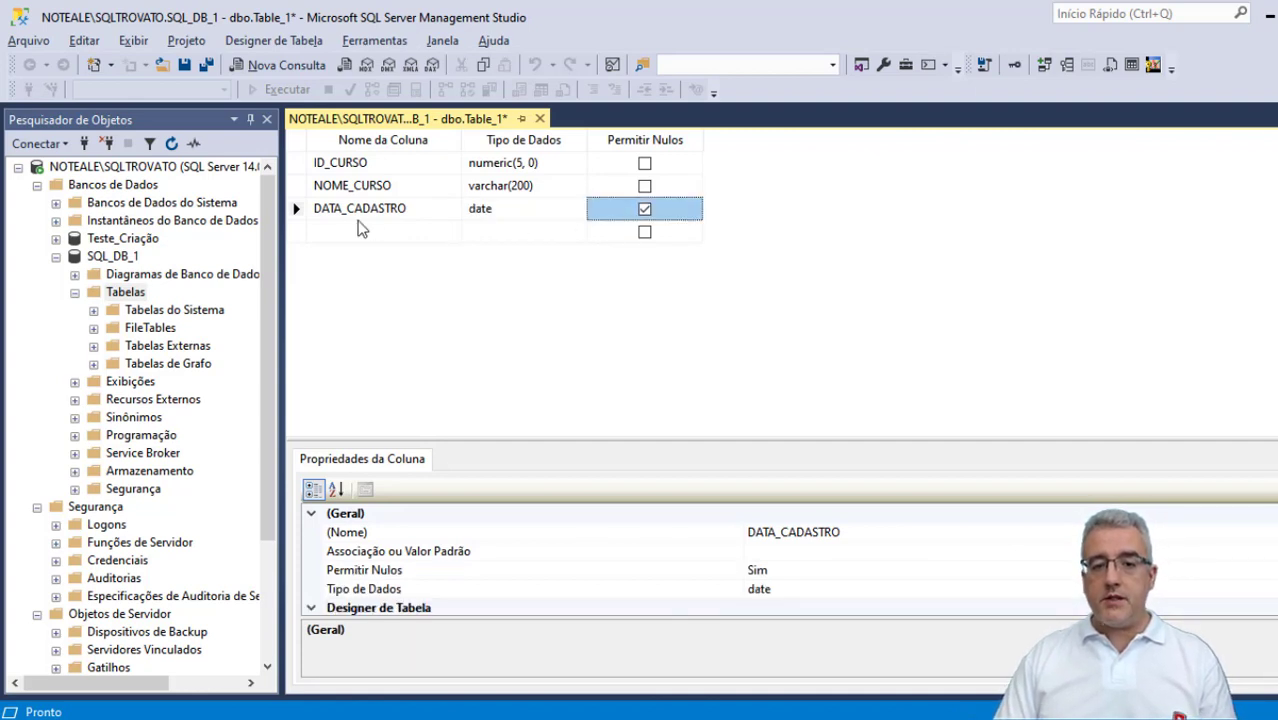
left_click(644, 213)
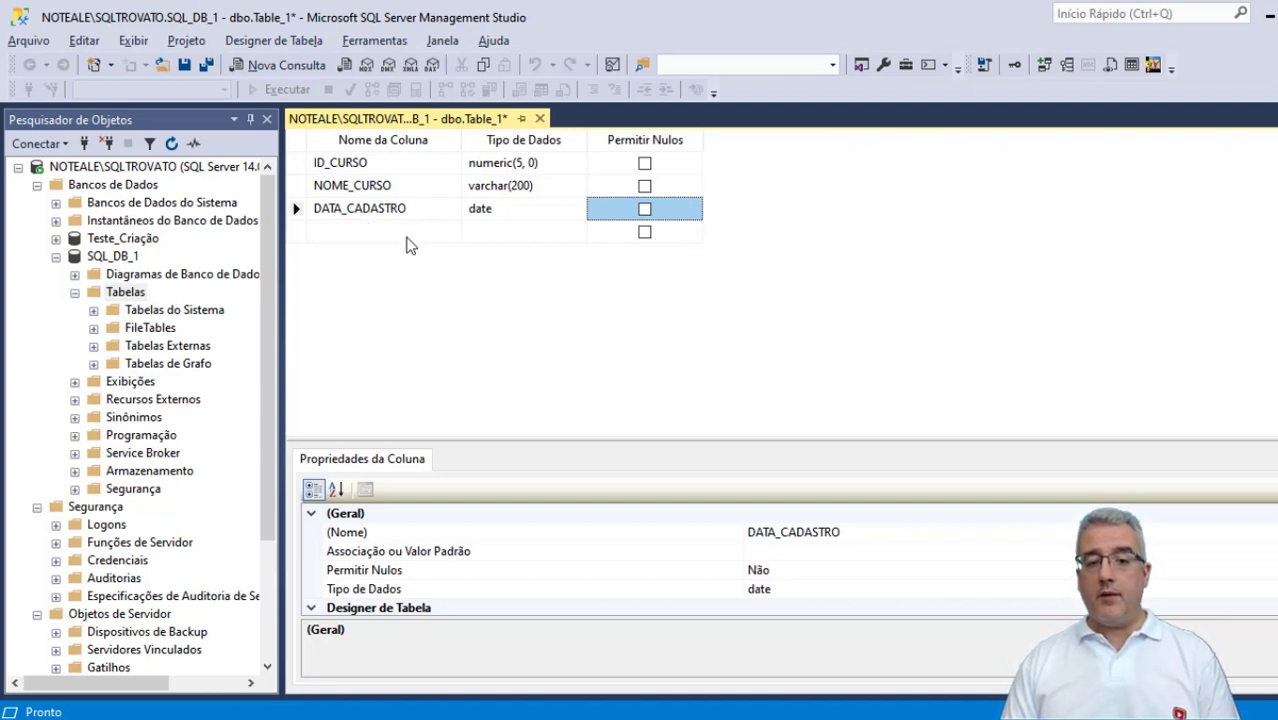
- Add a fourth column named LOGIN_CADASTRO with the type varchar(15), and disallow null values for it
left_click(382, 231)
type("LOGIN_CADASTRO")
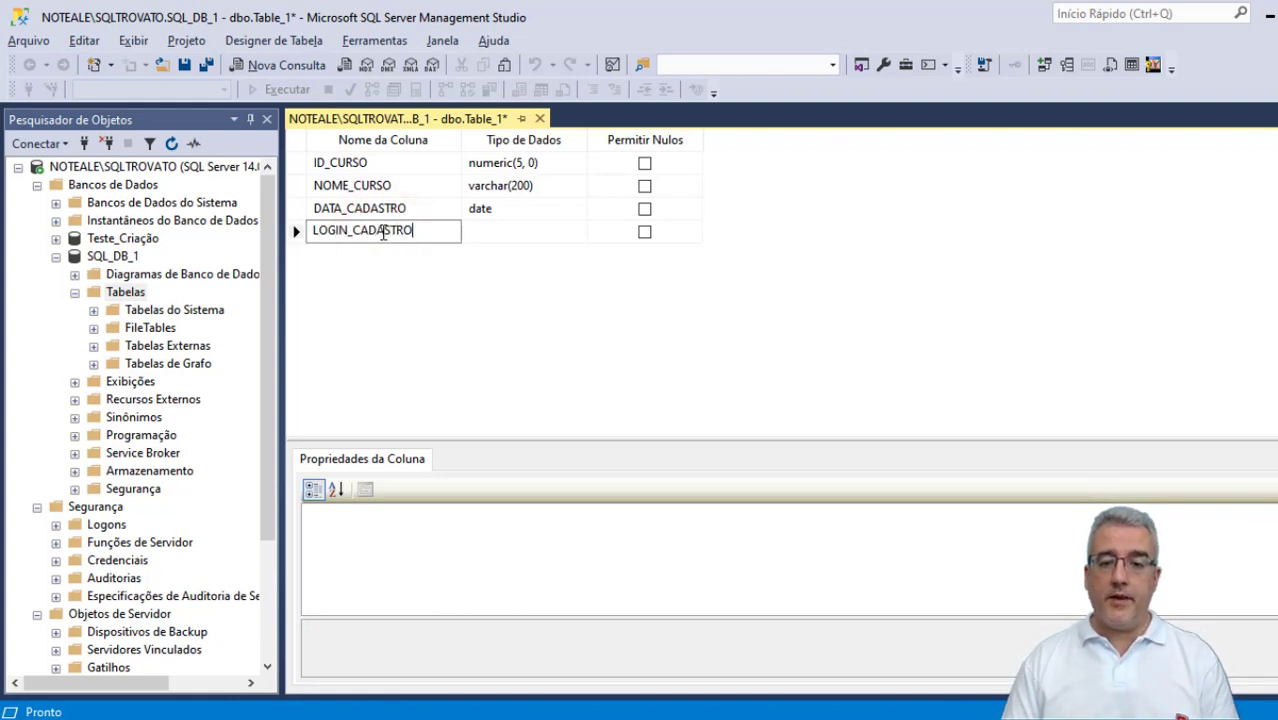
key("Tab")
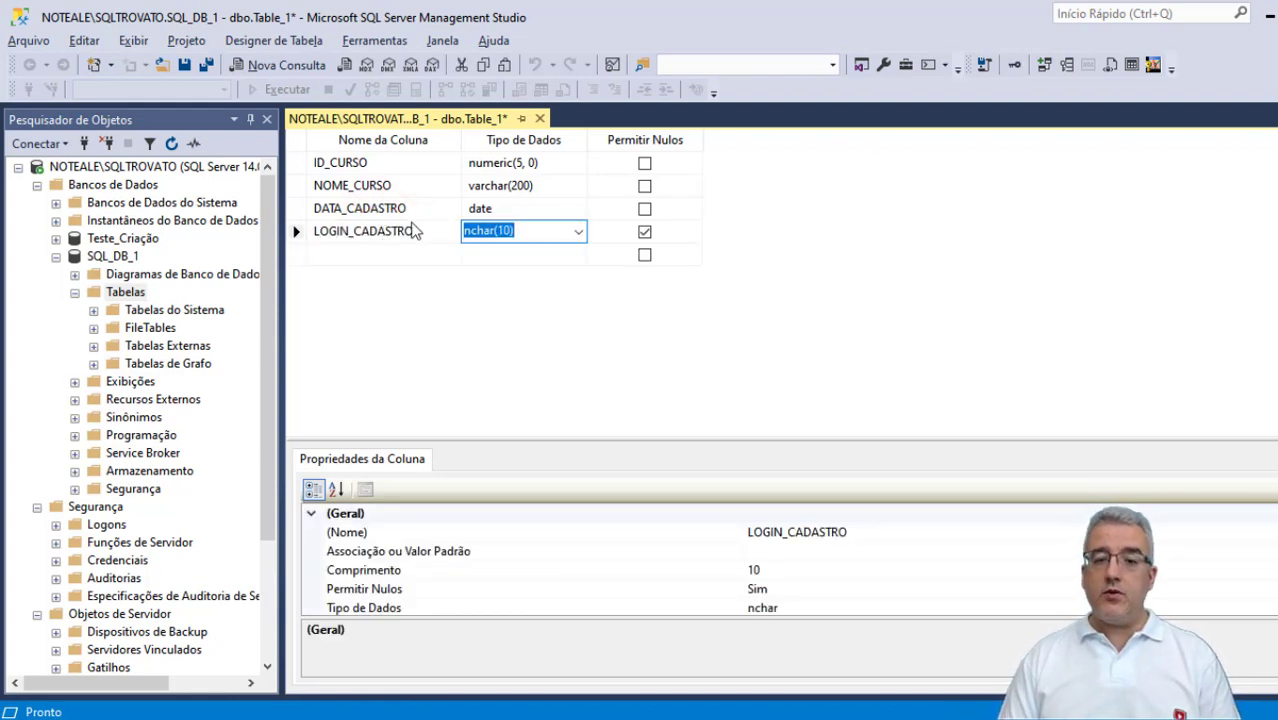
type("VARCHAR(15")
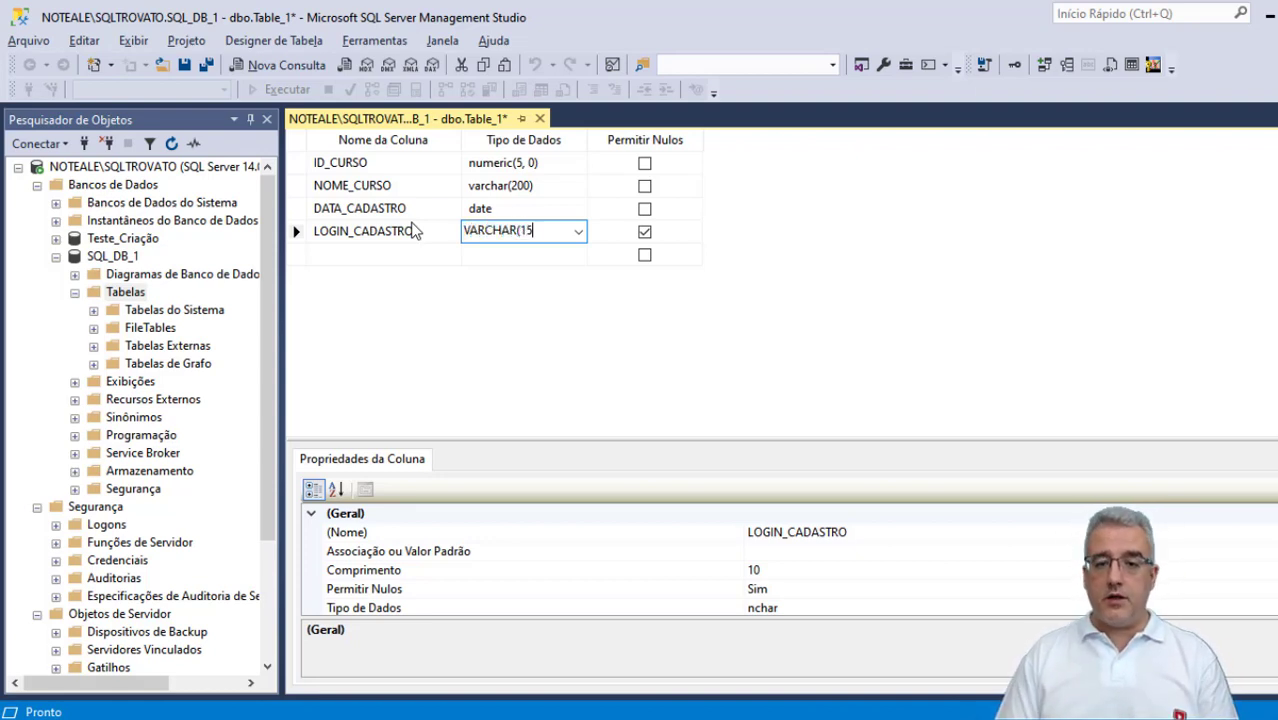
type(")")
key("Tab")
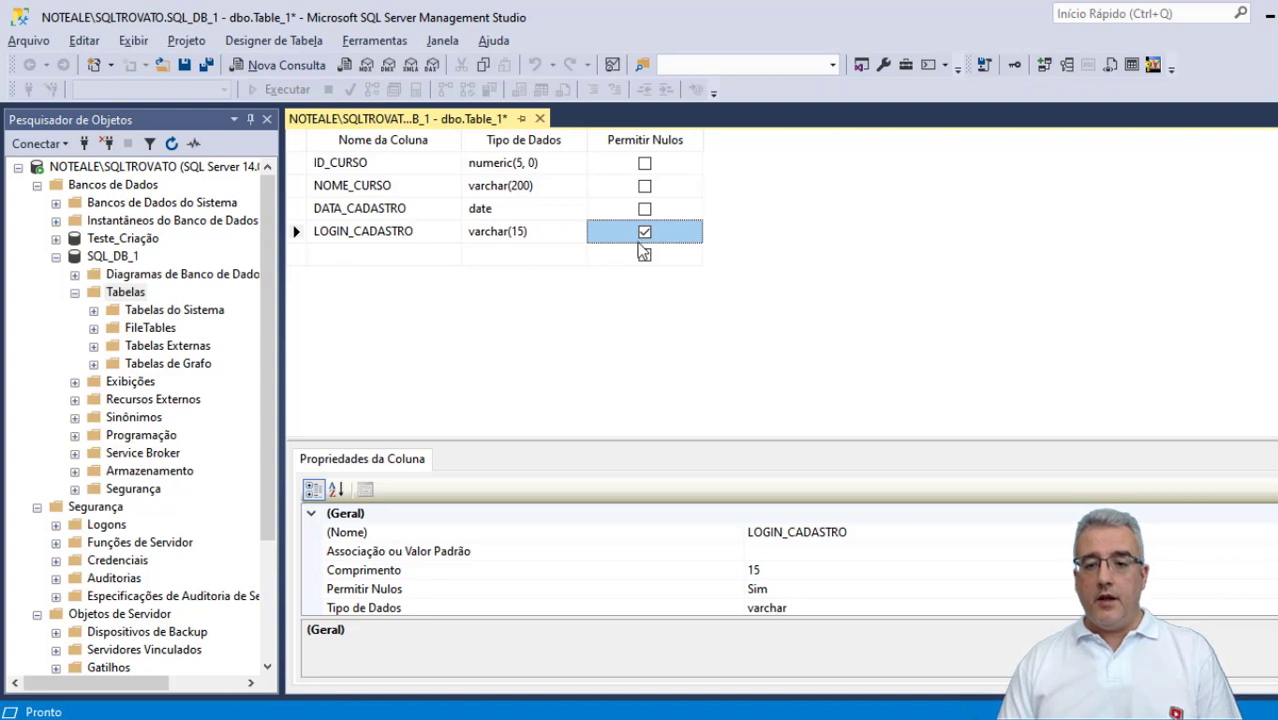
left_click(644, 231)
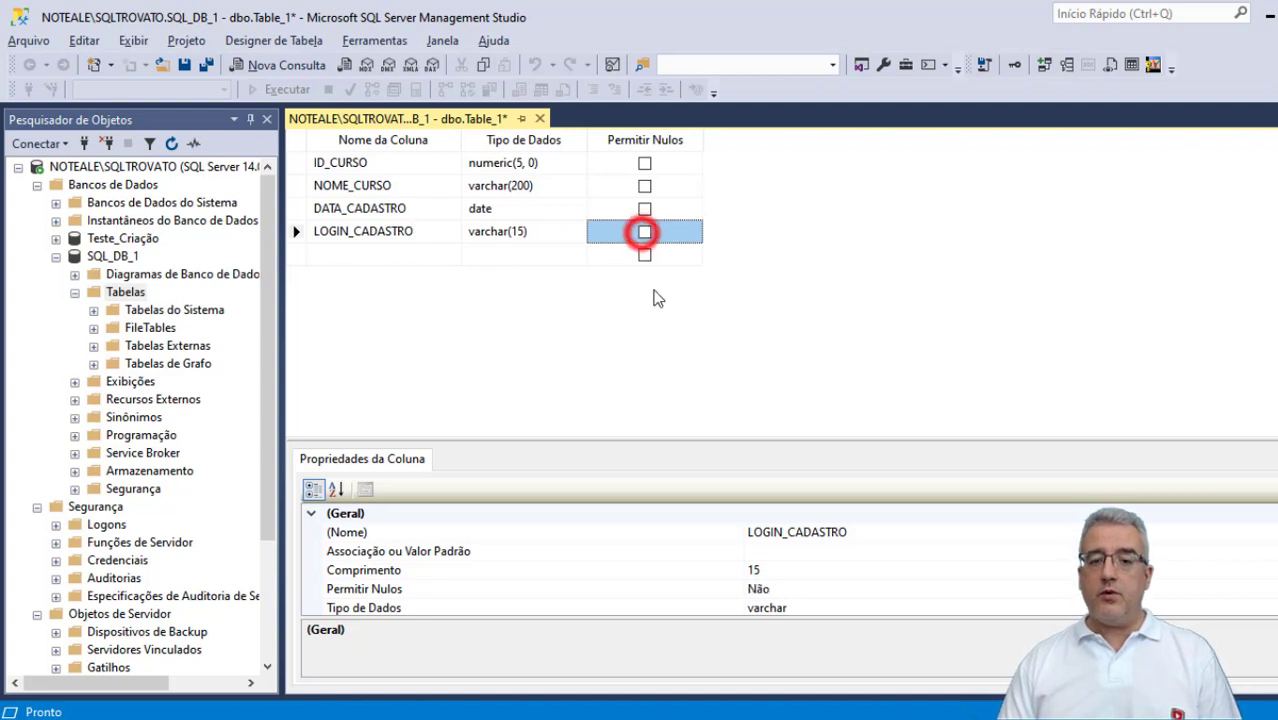
- Add a fifth column named DATA_ALTERACAO with the data type date
left_click(356, 256)
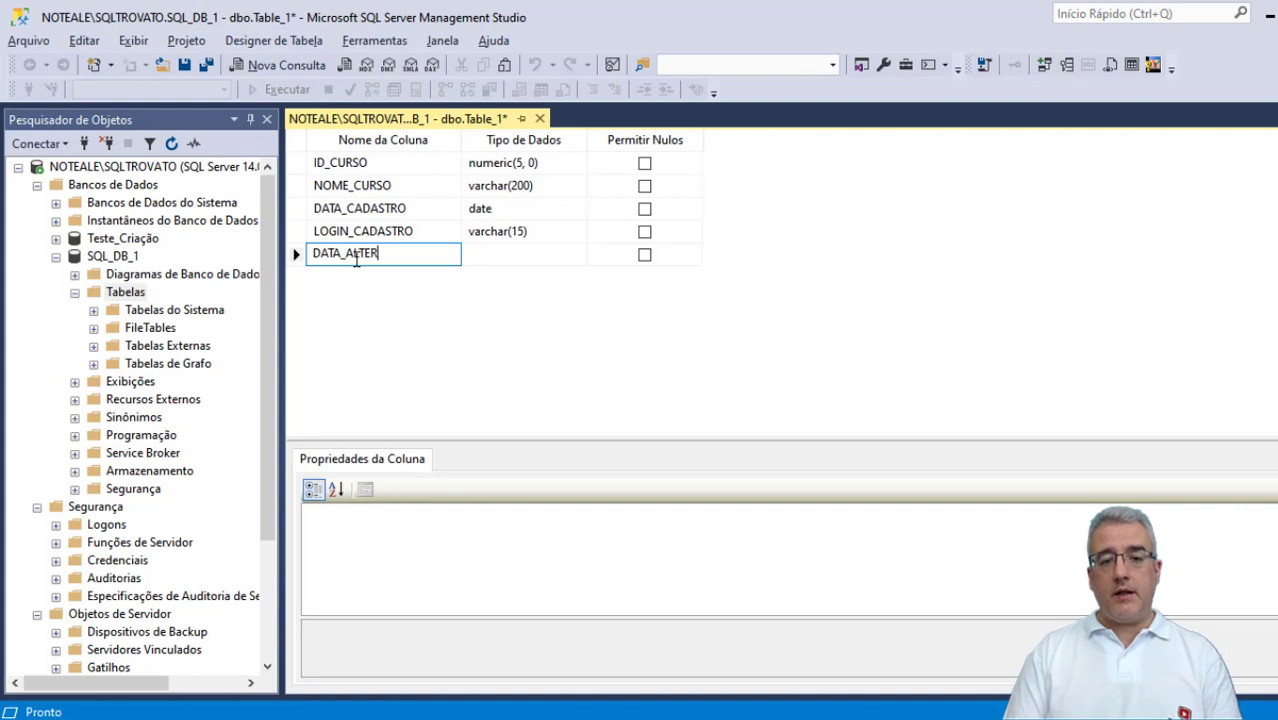
type("DATA_ALTERACAO")
key("Tab")
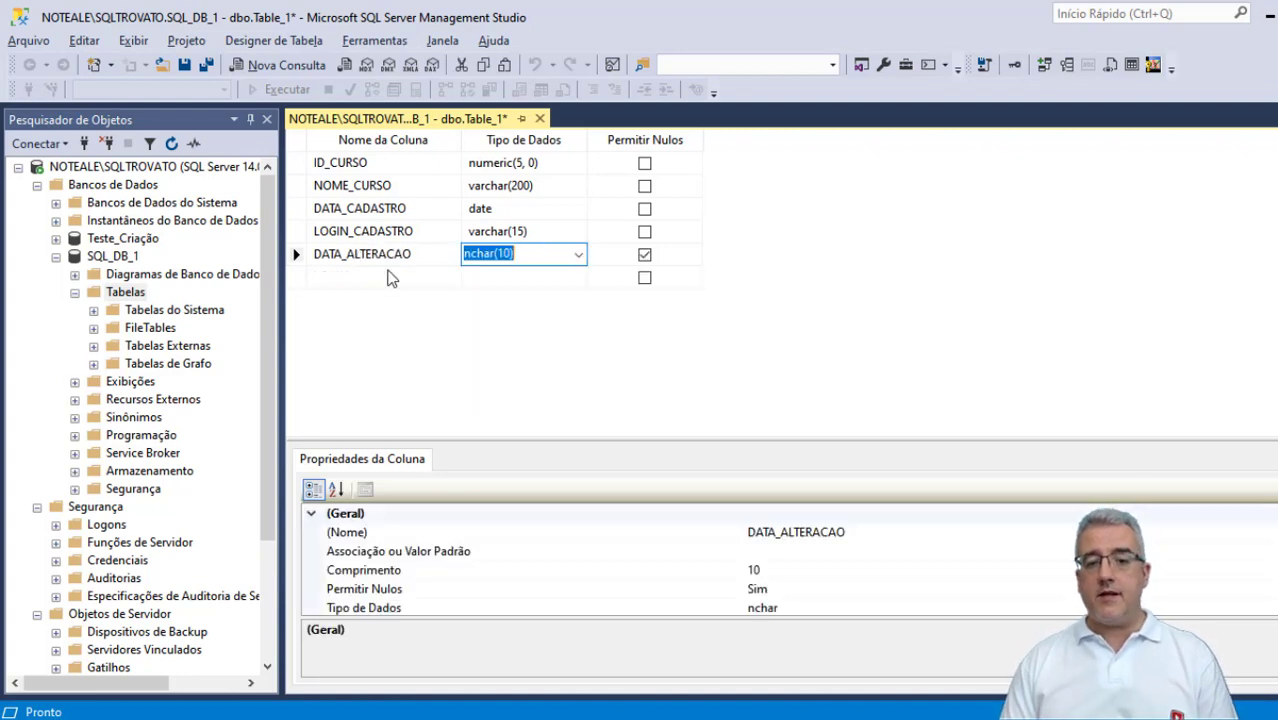
type("date")
key("Tab")
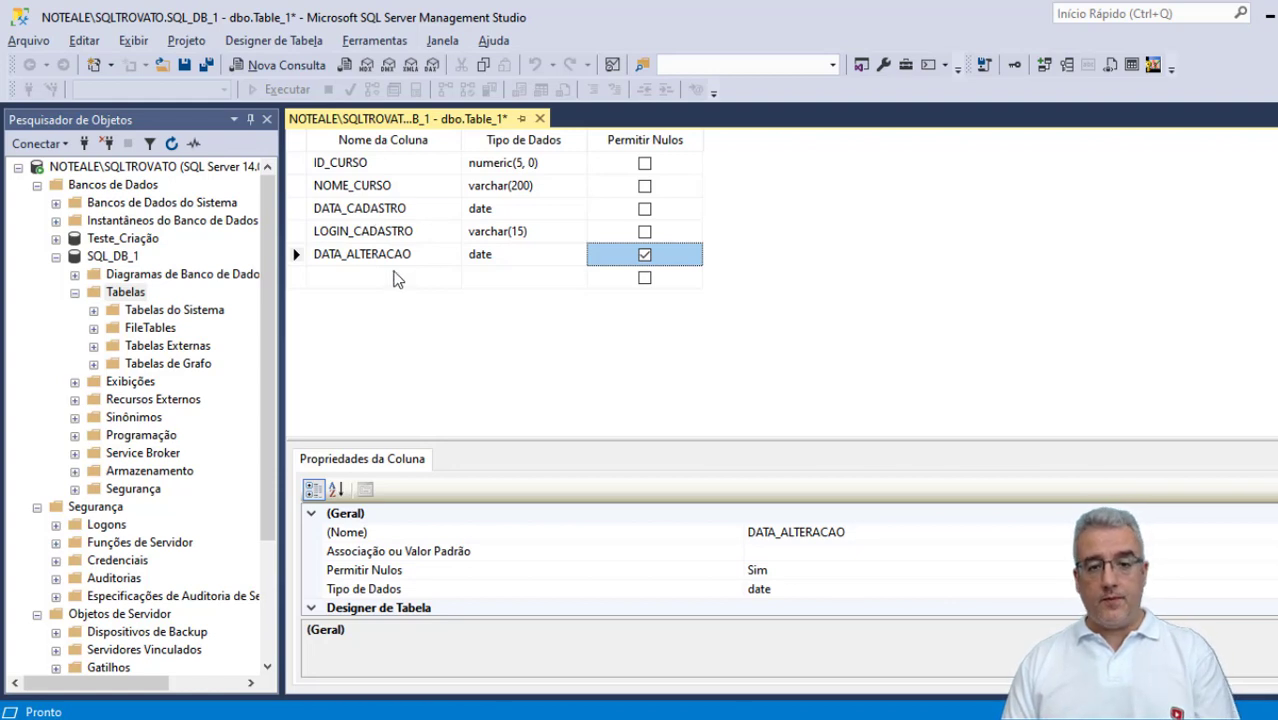
- Add a sixth column to the table and name it LOGIN_ALTERACAO
left_click(371, 279)
type("LOGIN_CADASTRO")
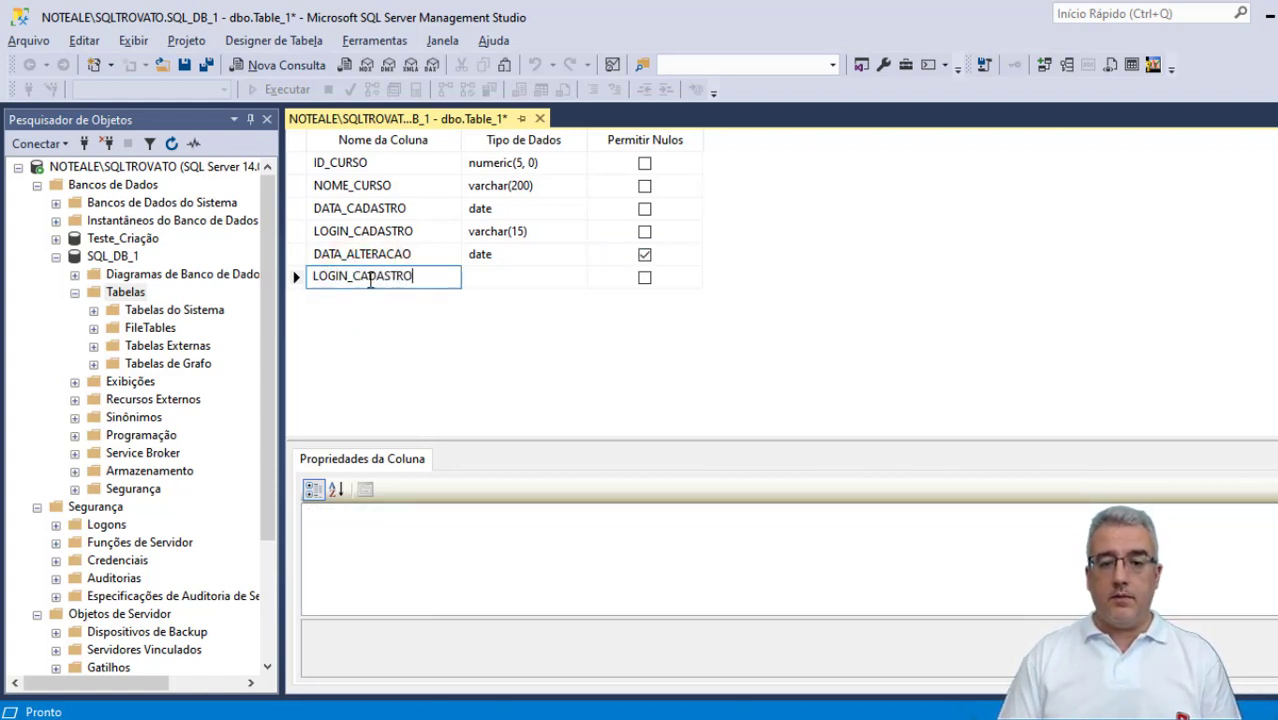
key("Tab")
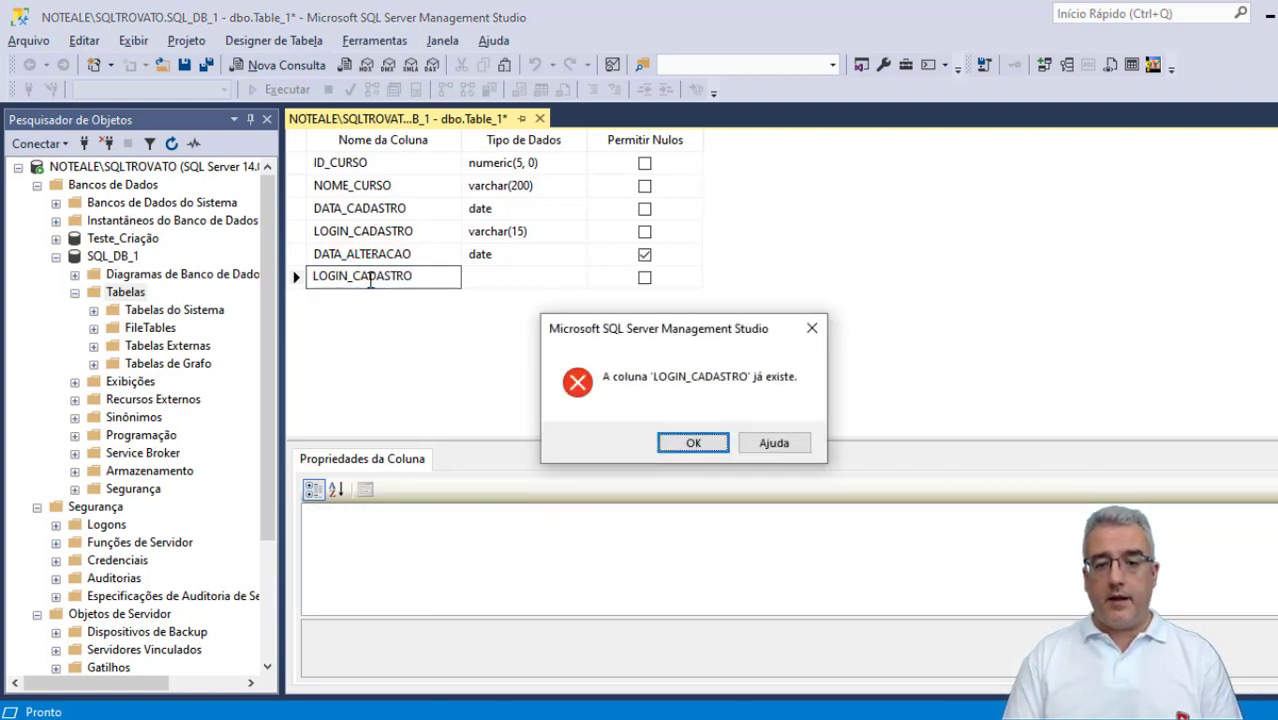
key("Return")
left_click(380, 282)
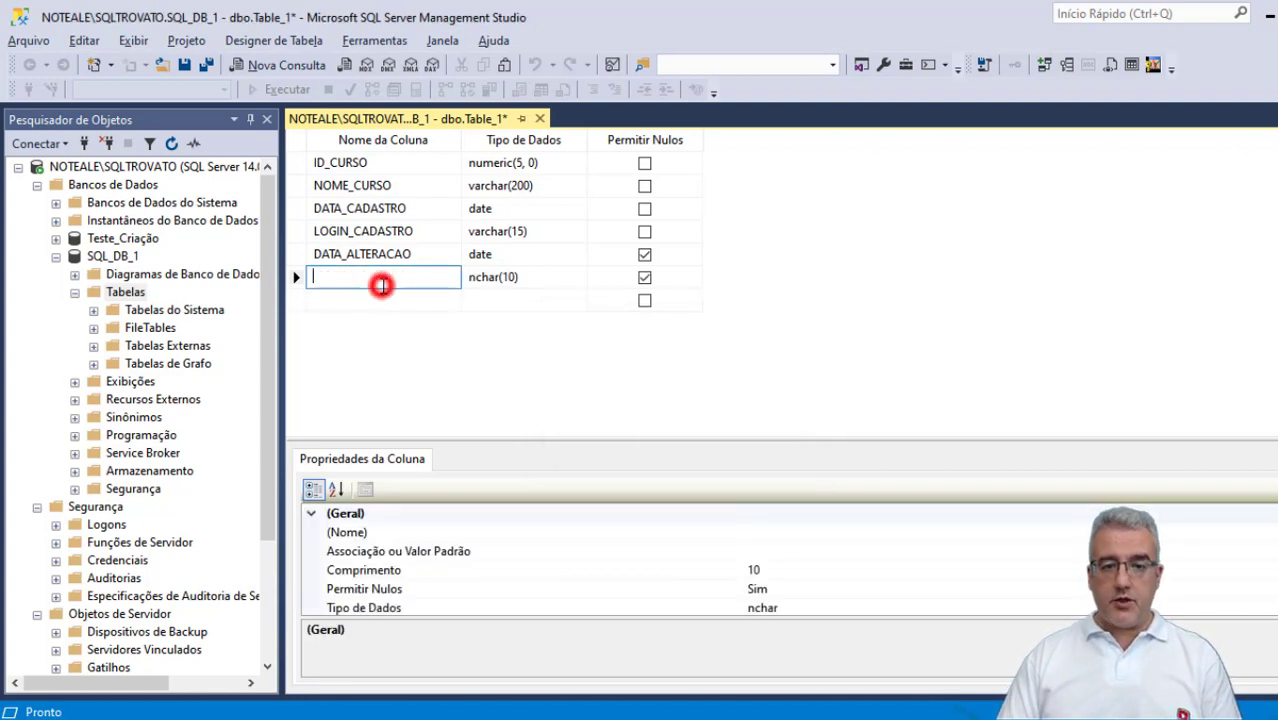
type("LOGIN_ALTERACAO")
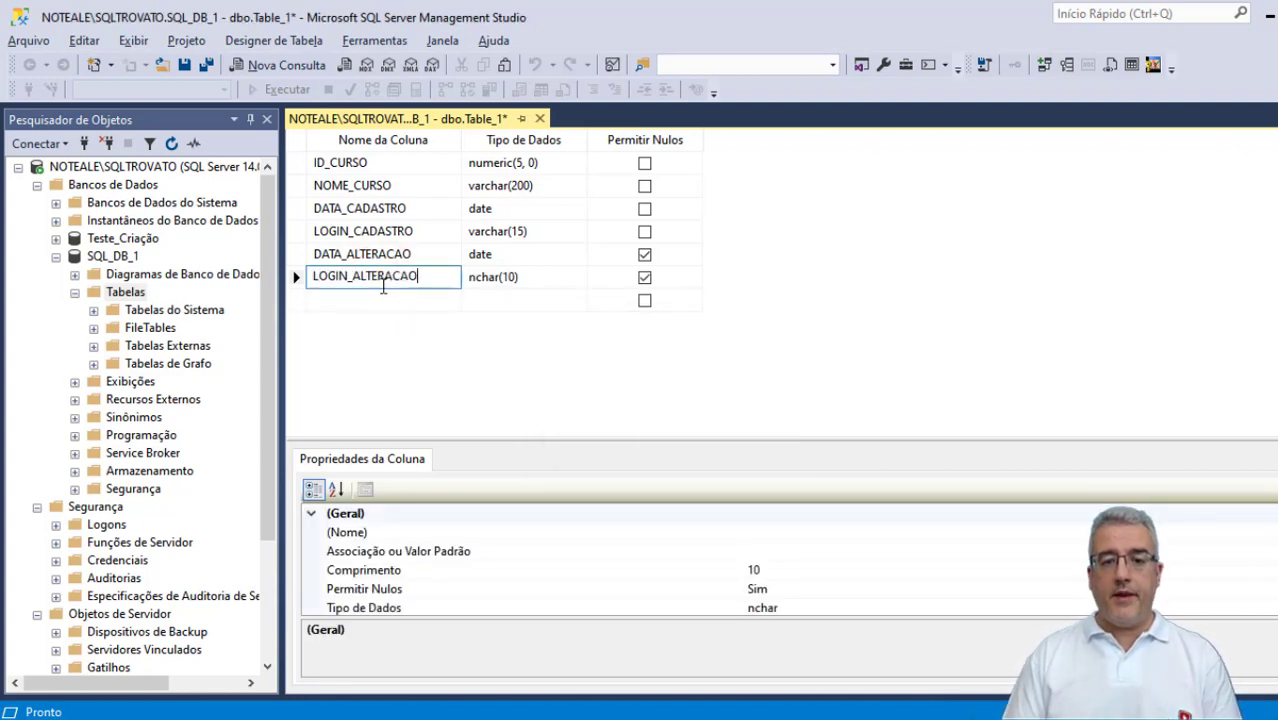
- Set LOGIN_ALTERACAO's data type to varchar(15), with null values allowed
key("Tab")
type("VARCH")
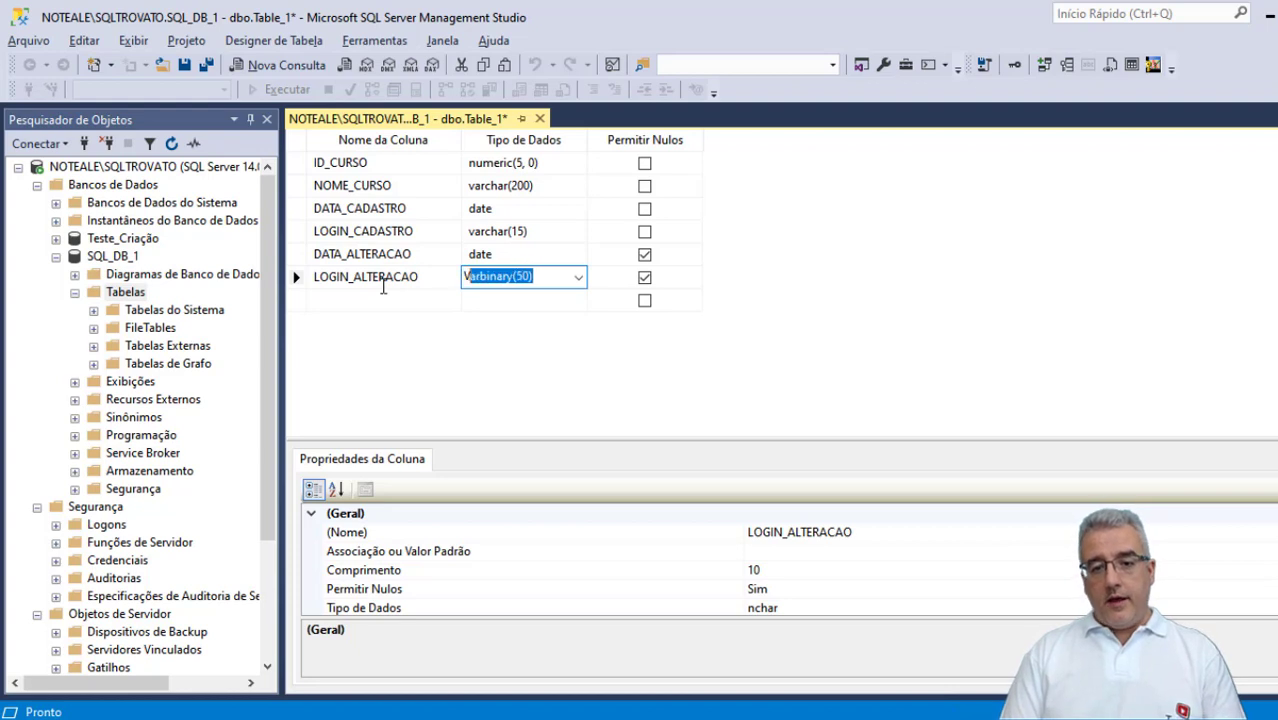
key("Tab")
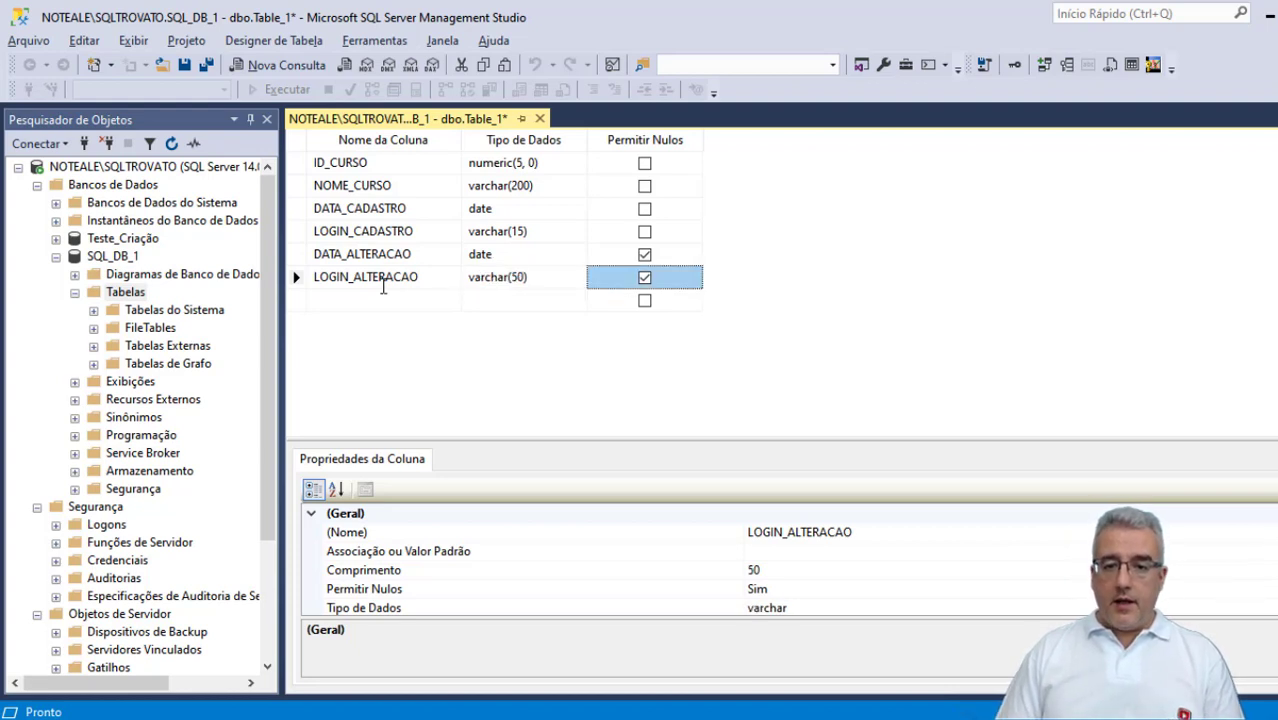
key("shift+Tab")
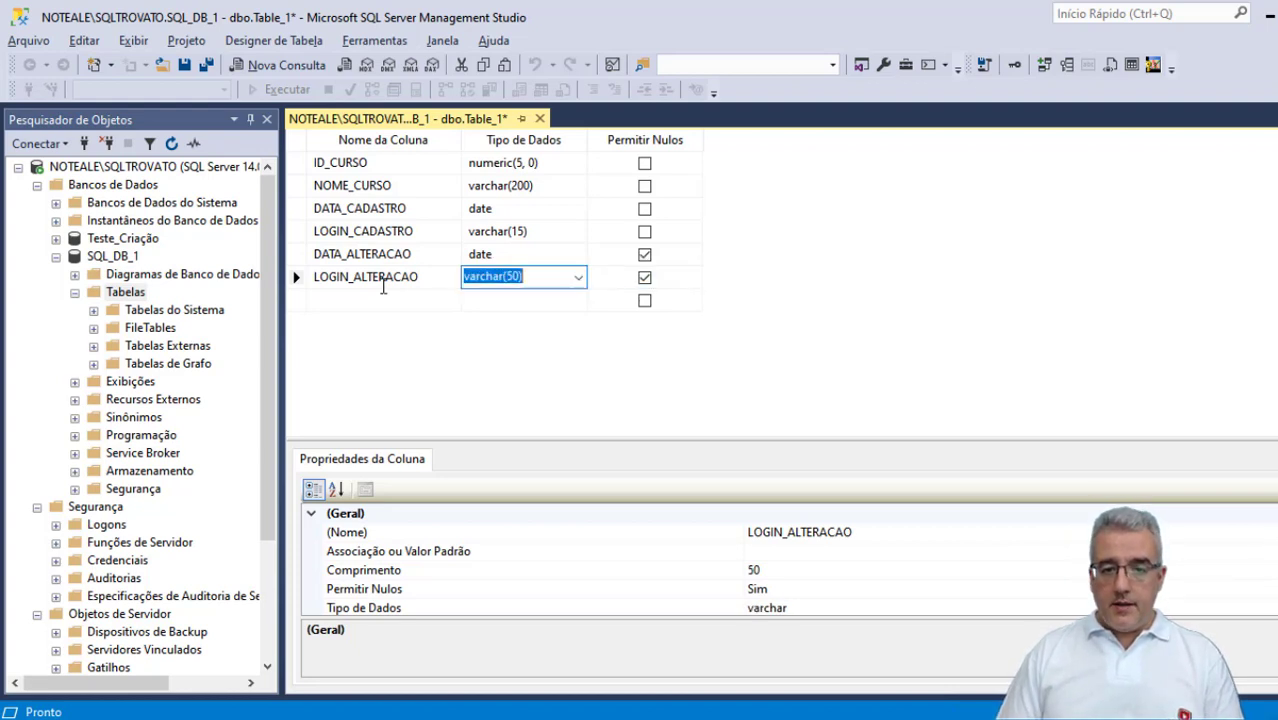
left_click(516, 277)
key("BackSpace")
key("BackSpace")
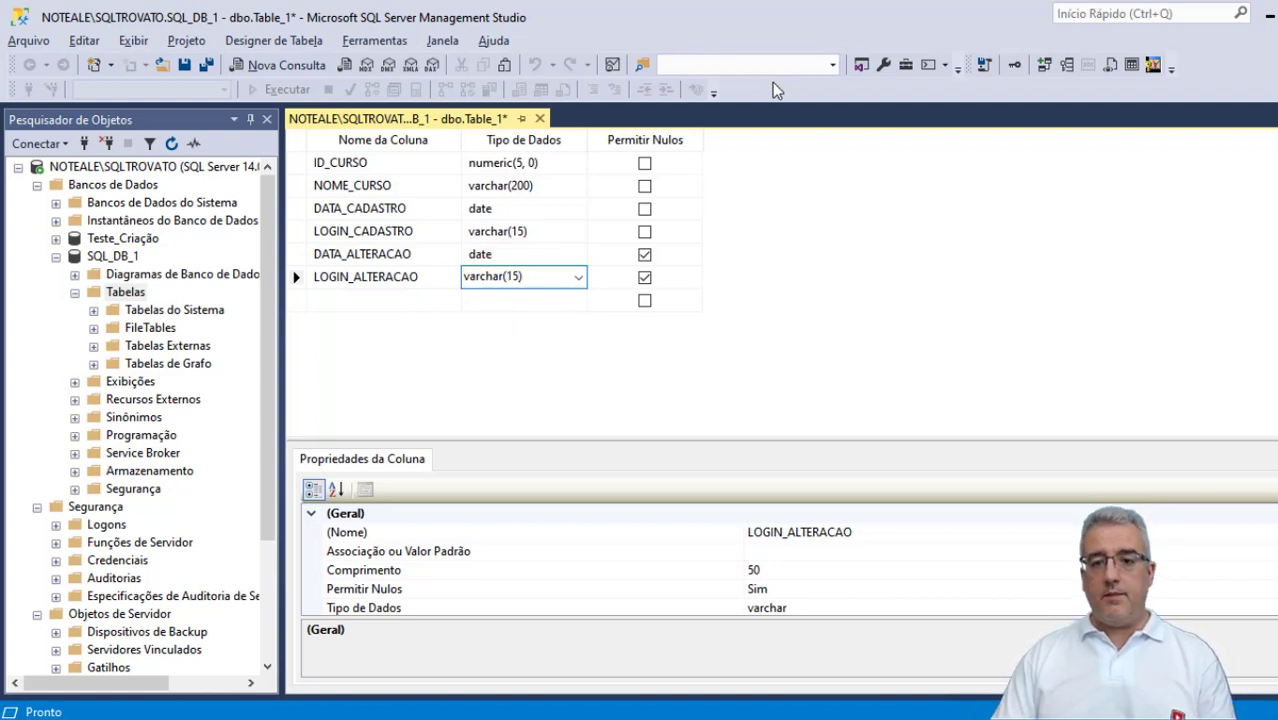
left_click(645, 278)
left_click(645, 278)
left_click(747, 247)
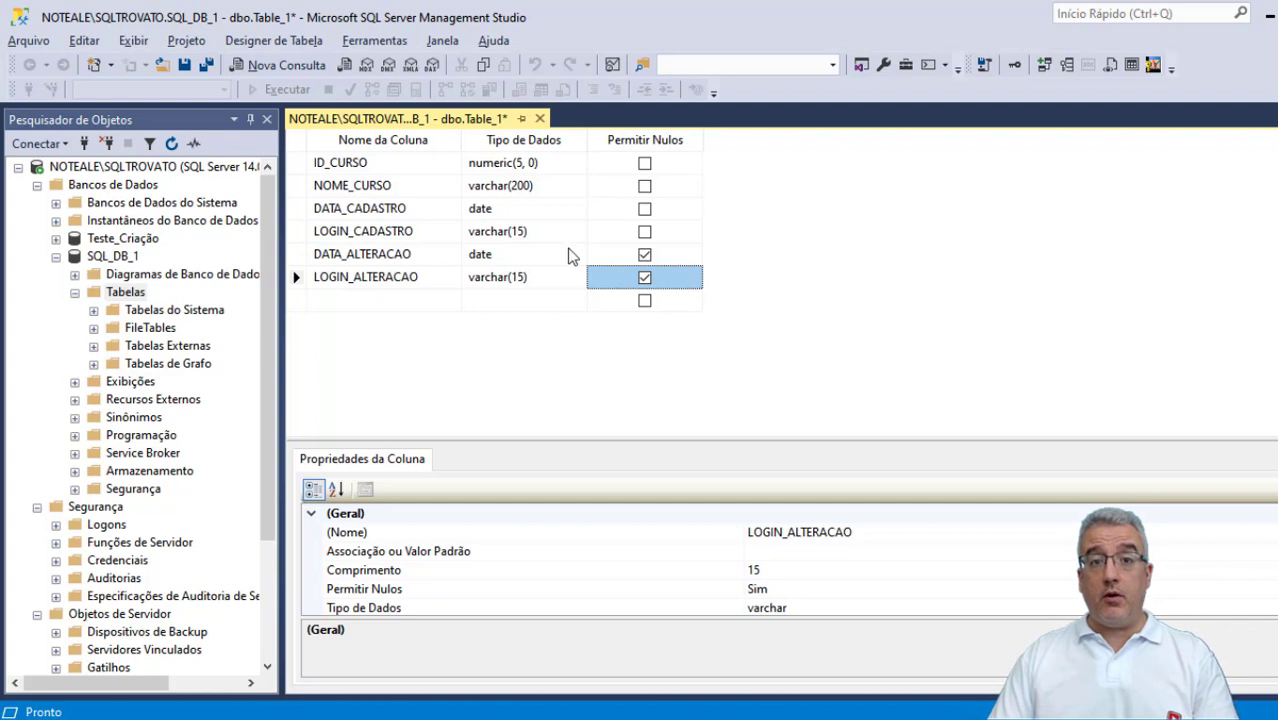
- Examine the column properties of ID_CURSO, including its default value, scale, precision, data type and table designer settings
left_click(364, 277)
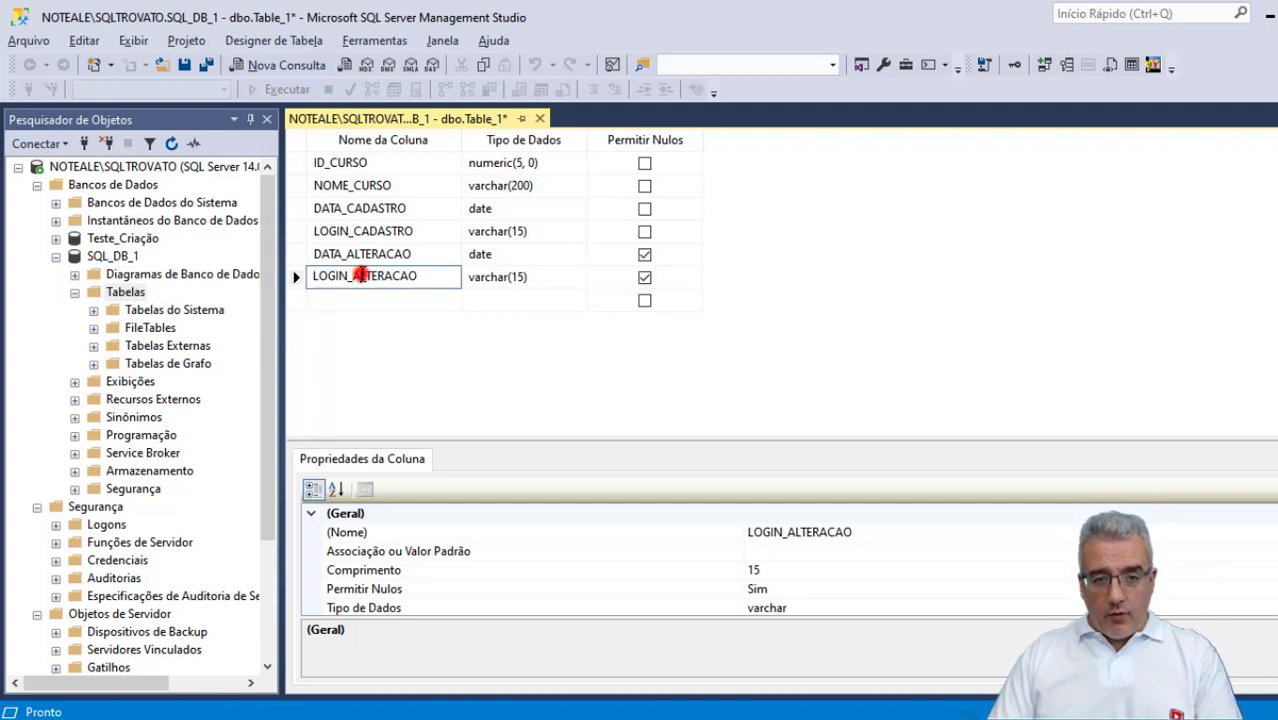
left_click(360, 228)
left_click(368, 186)
left_click(360, 163)
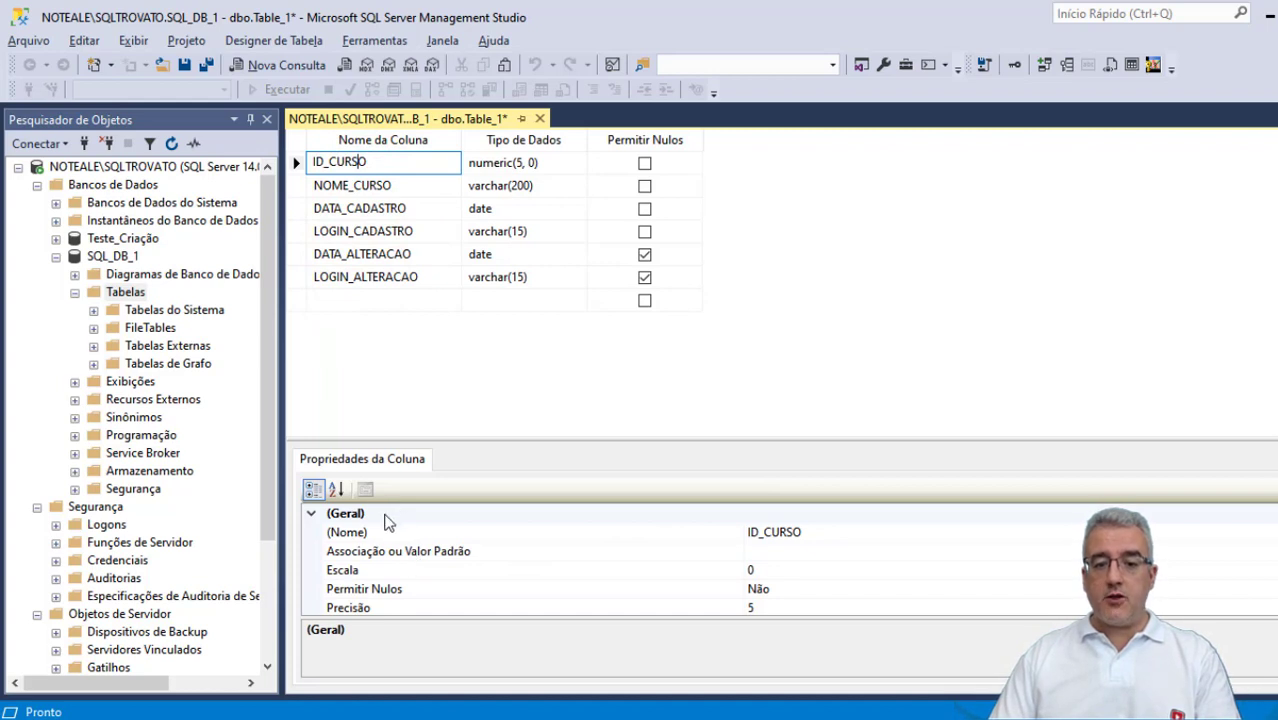
left_click(376, 549)
left_click(766, 557)
left_click(438, 571)
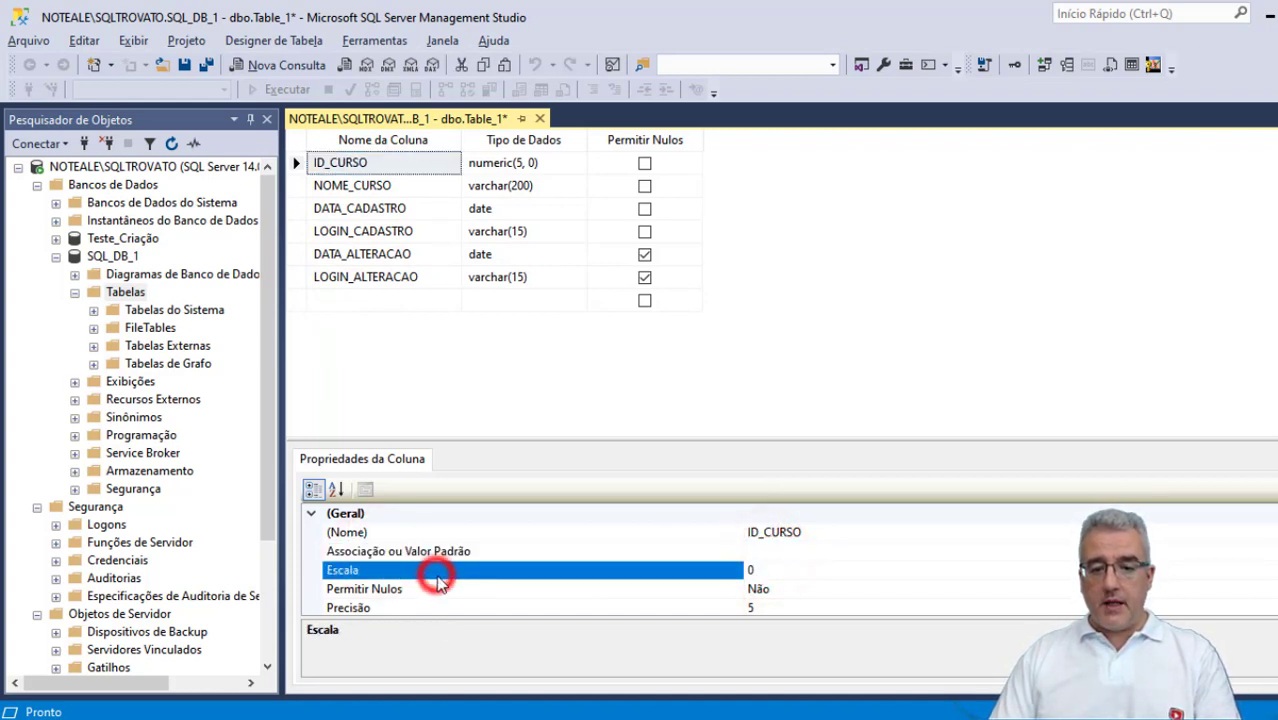
left_click(460, 605)
scroll(457, 600, "down", 1)
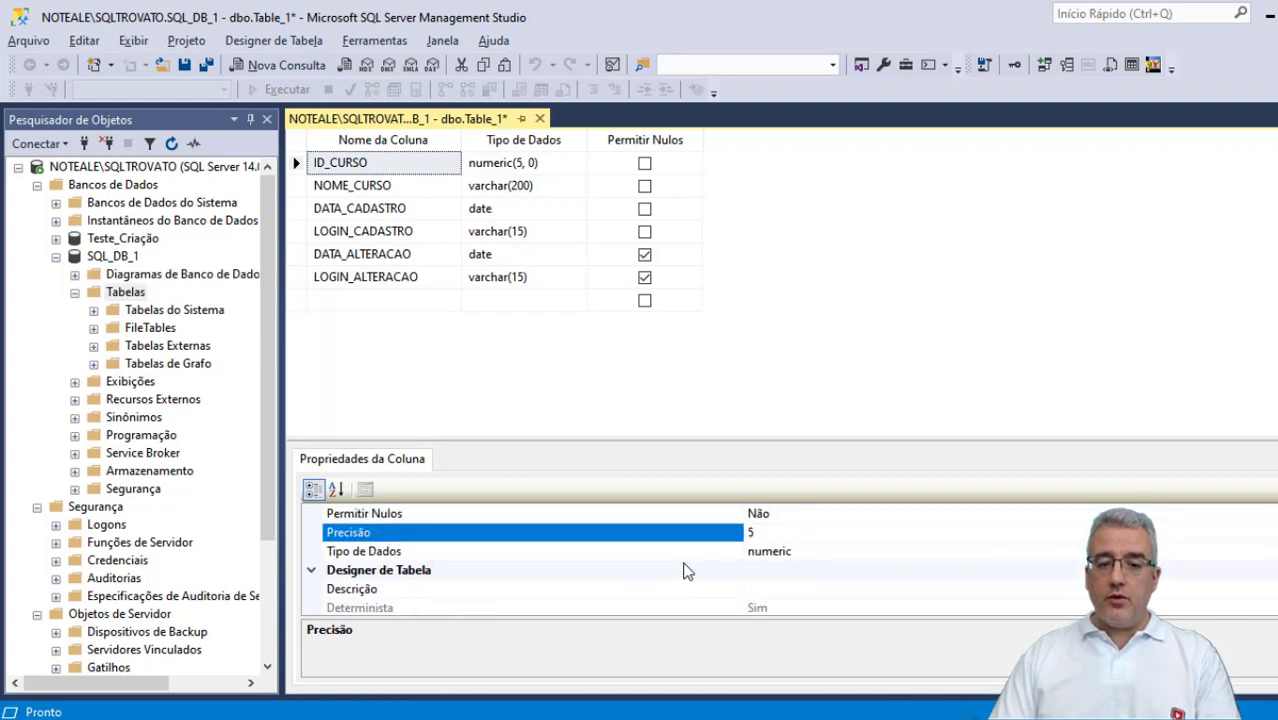
left_click(770, 530)
left_click(846, 553)
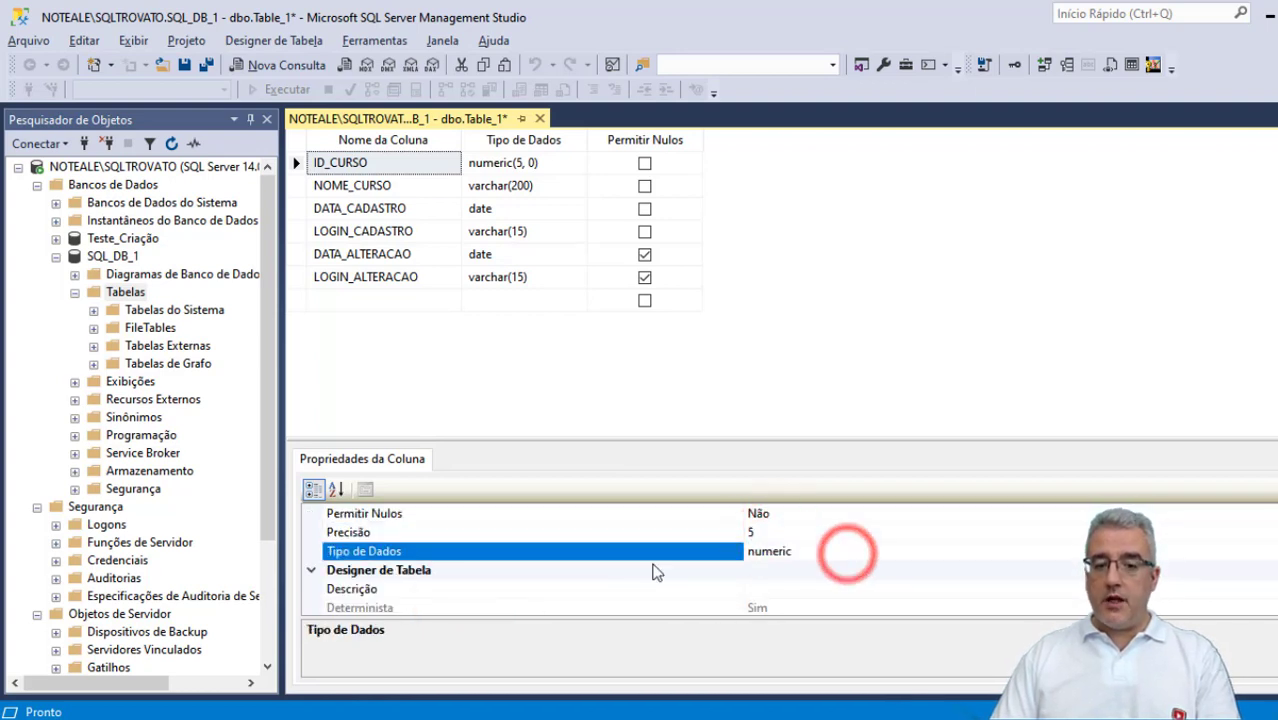
left_click(580, 567)
scroll(578, 566, "down", 1)
scroll(690, 557, "down", 3)
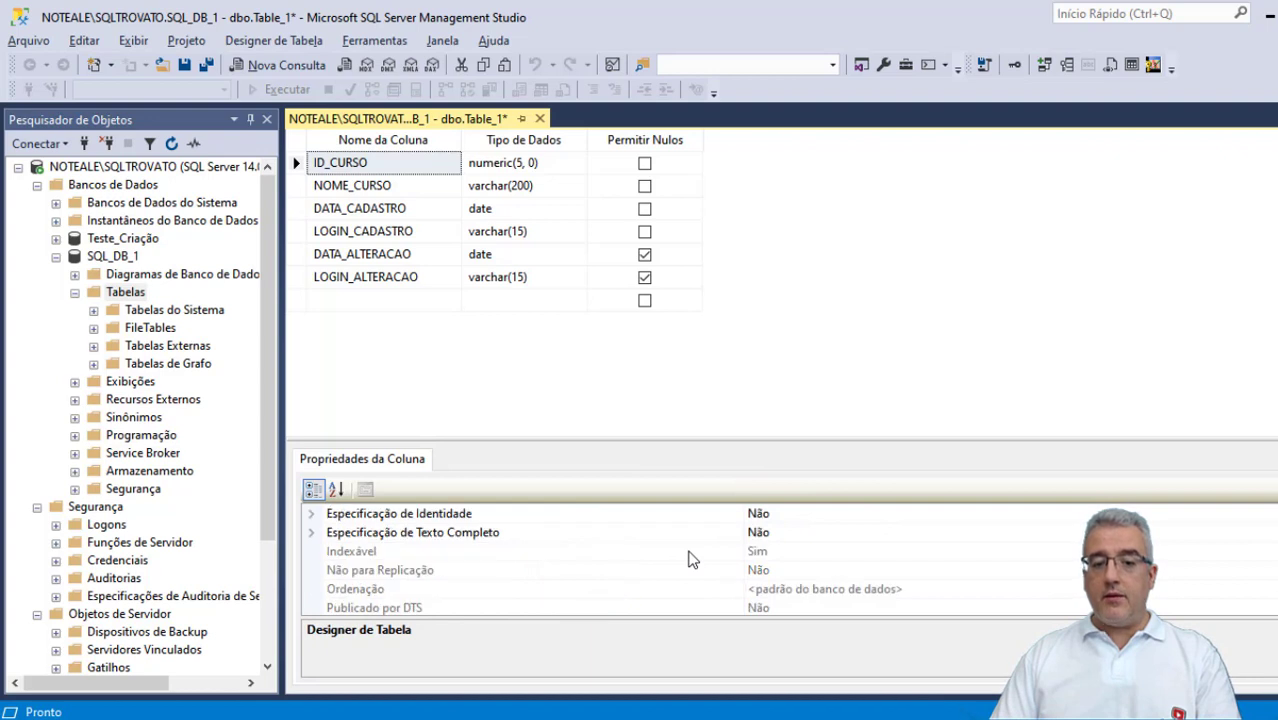
scroll(690, 557, "down", 2)
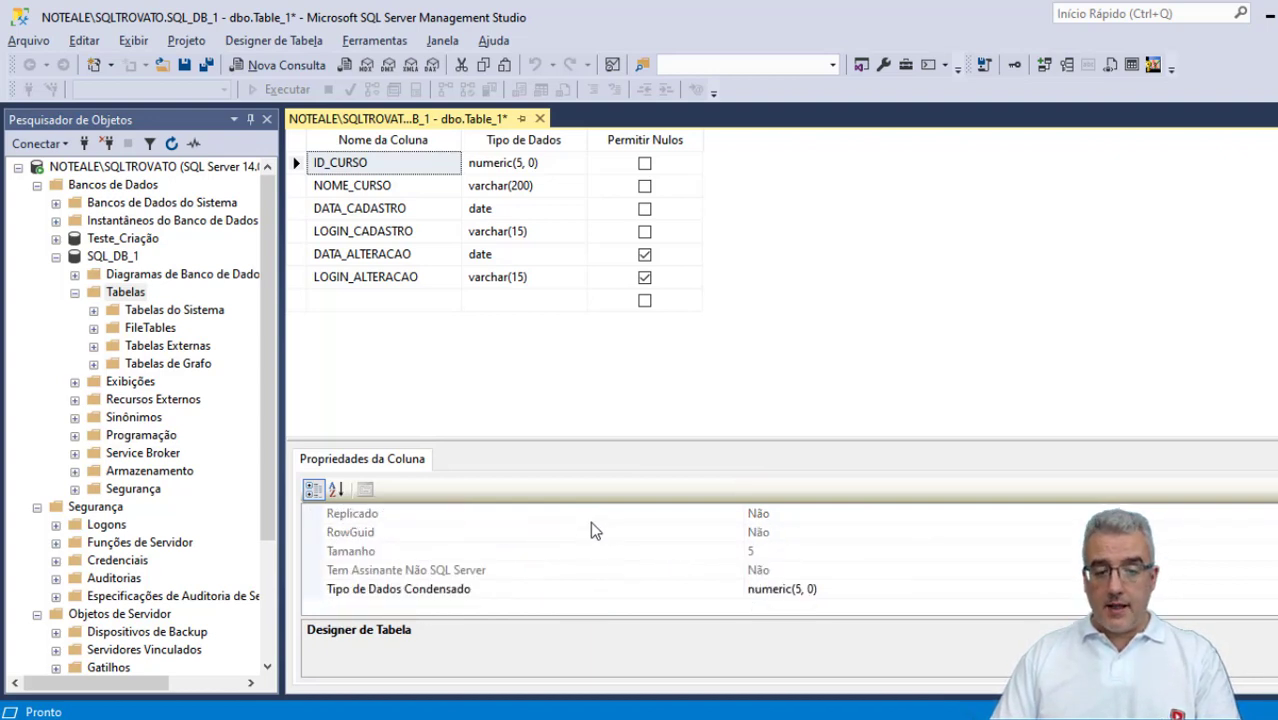
scroll(590, 525, "up", 6)
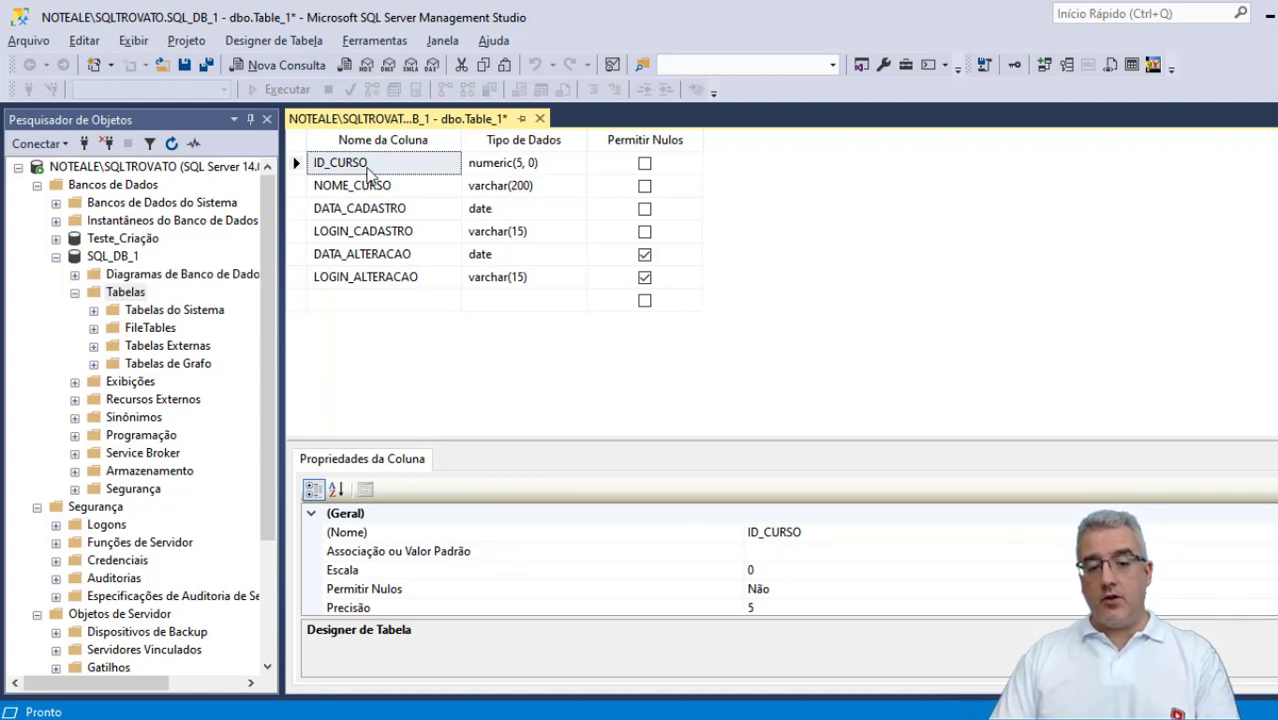
scroll(620, 580, "down", 1)
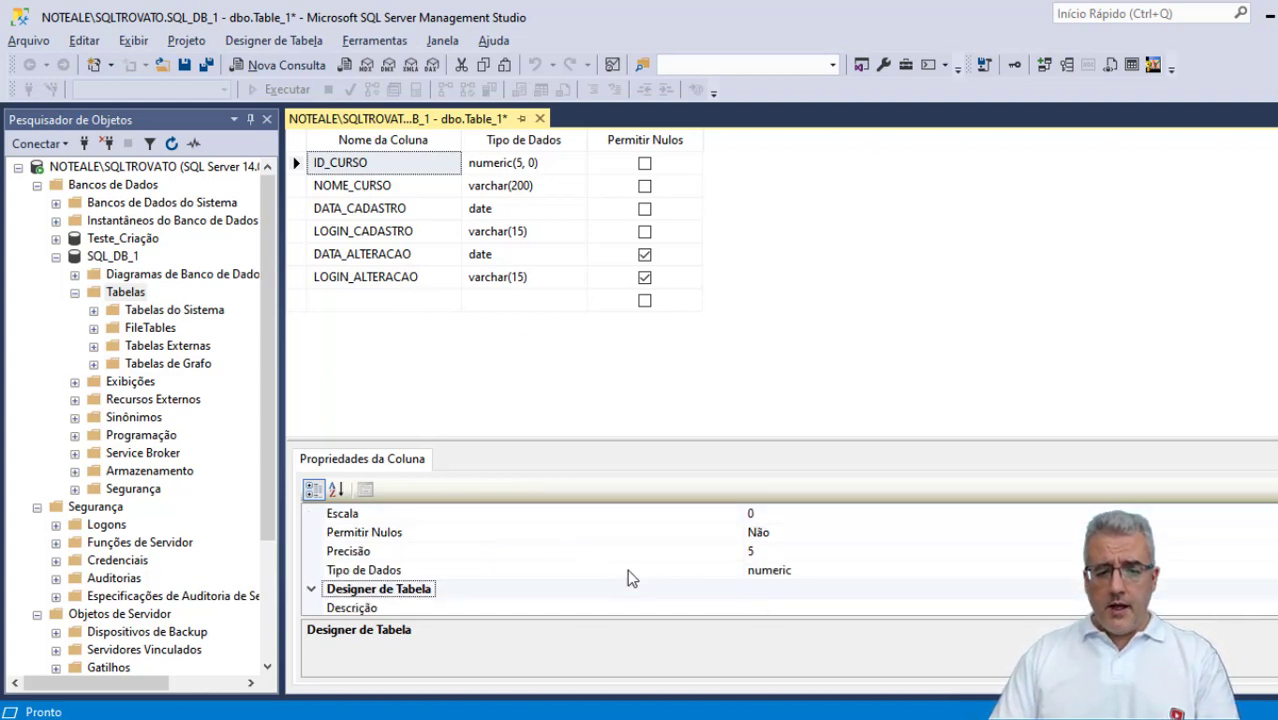
scroll(627, 578, "down", 1)
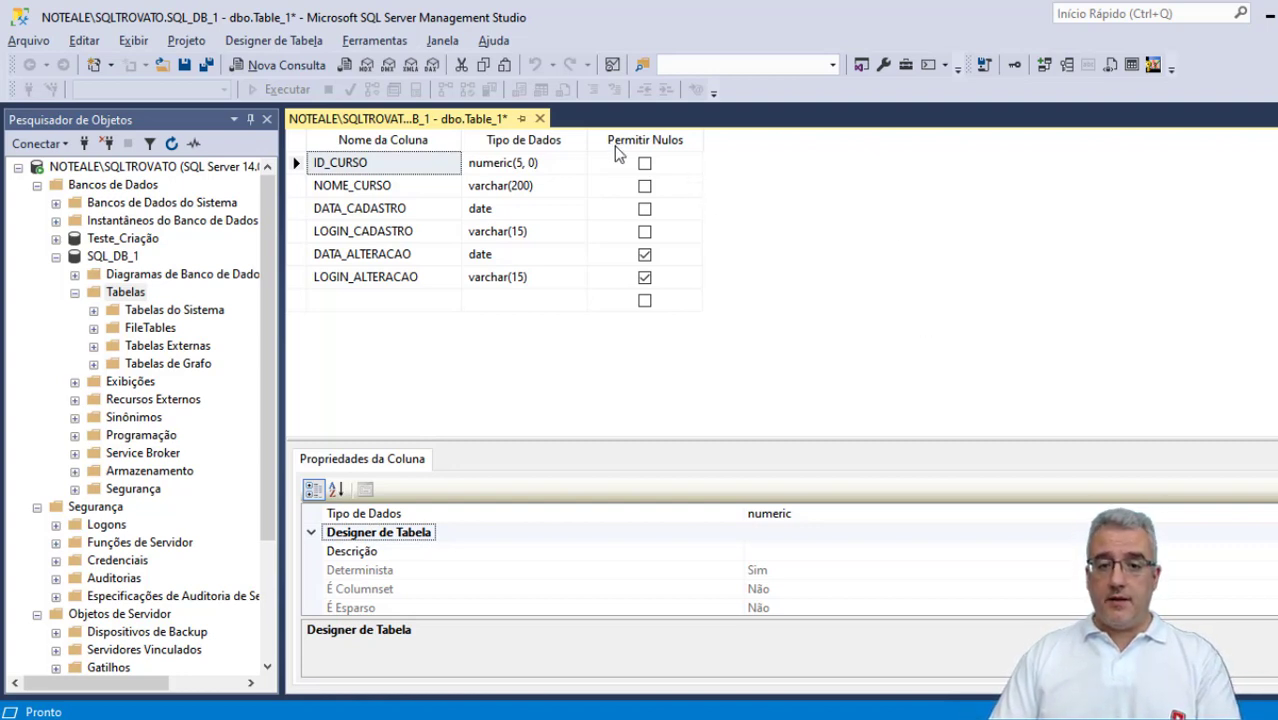
- Save the new table under the name dCursos and close its design window
left_click(540, 118)
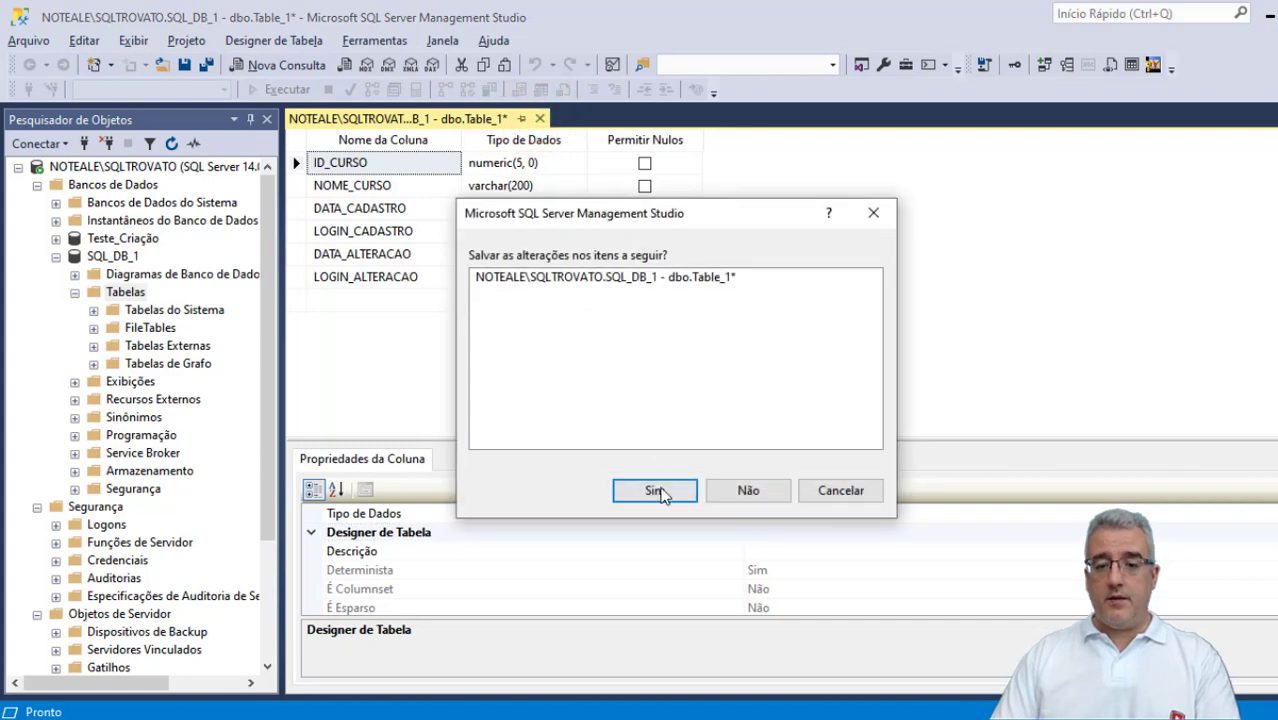
left_click(852, 491)
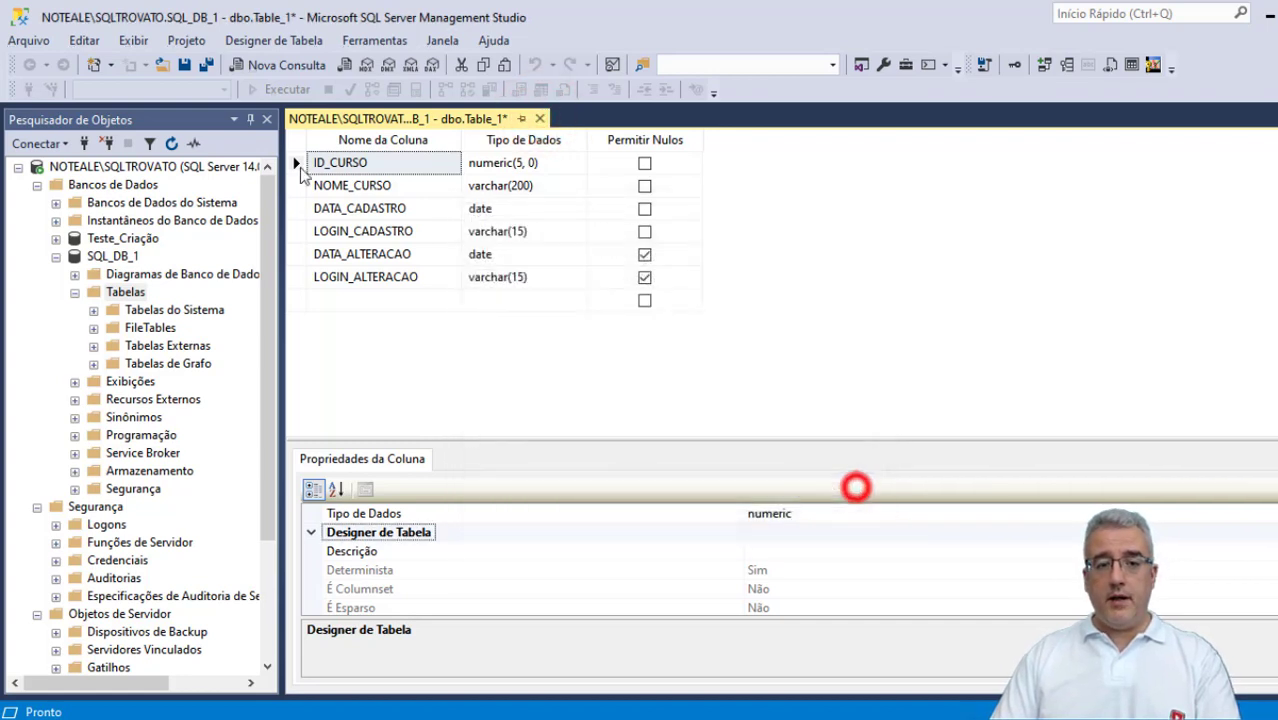
left_click(185, 68)
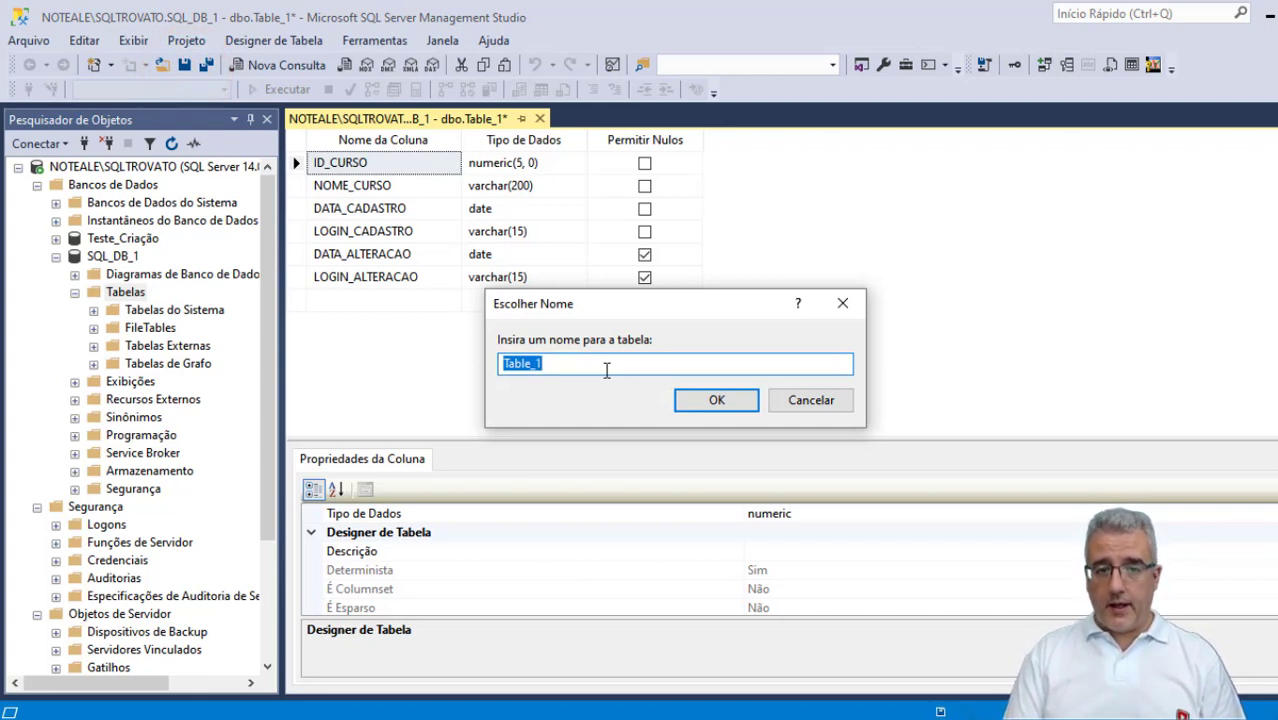
type("D")
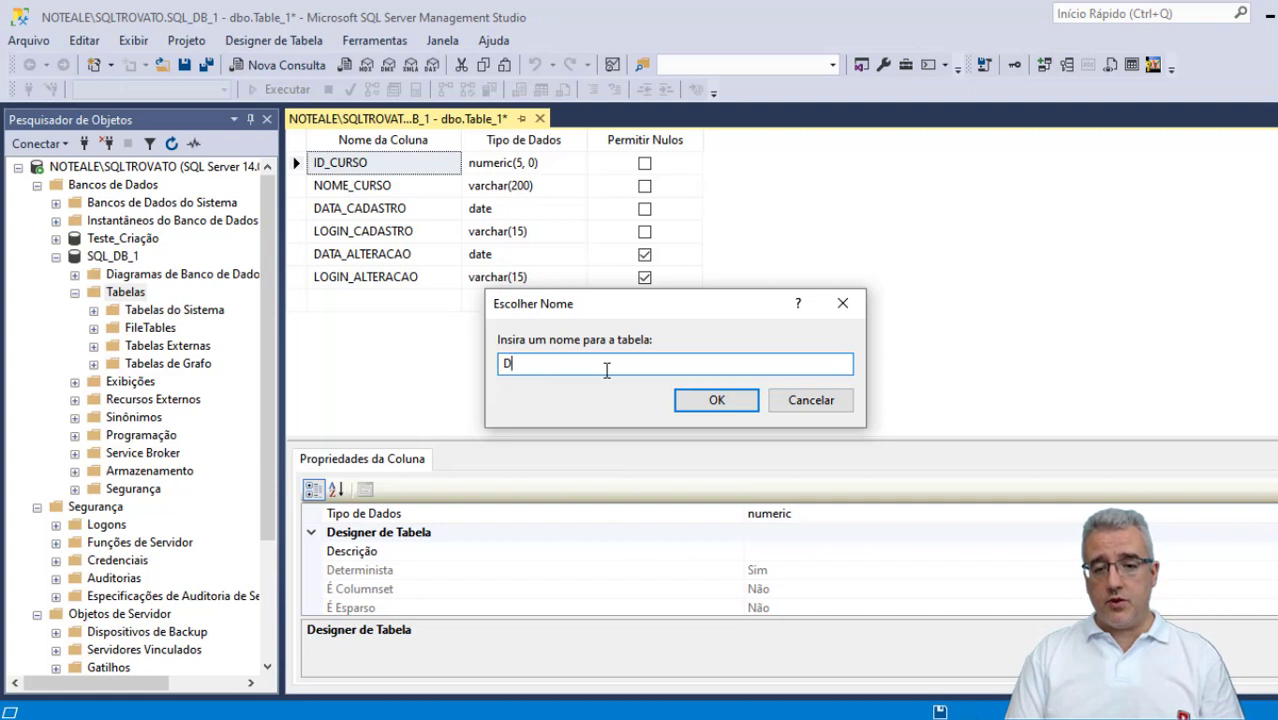
key("BackSpace")
type("dCursos")
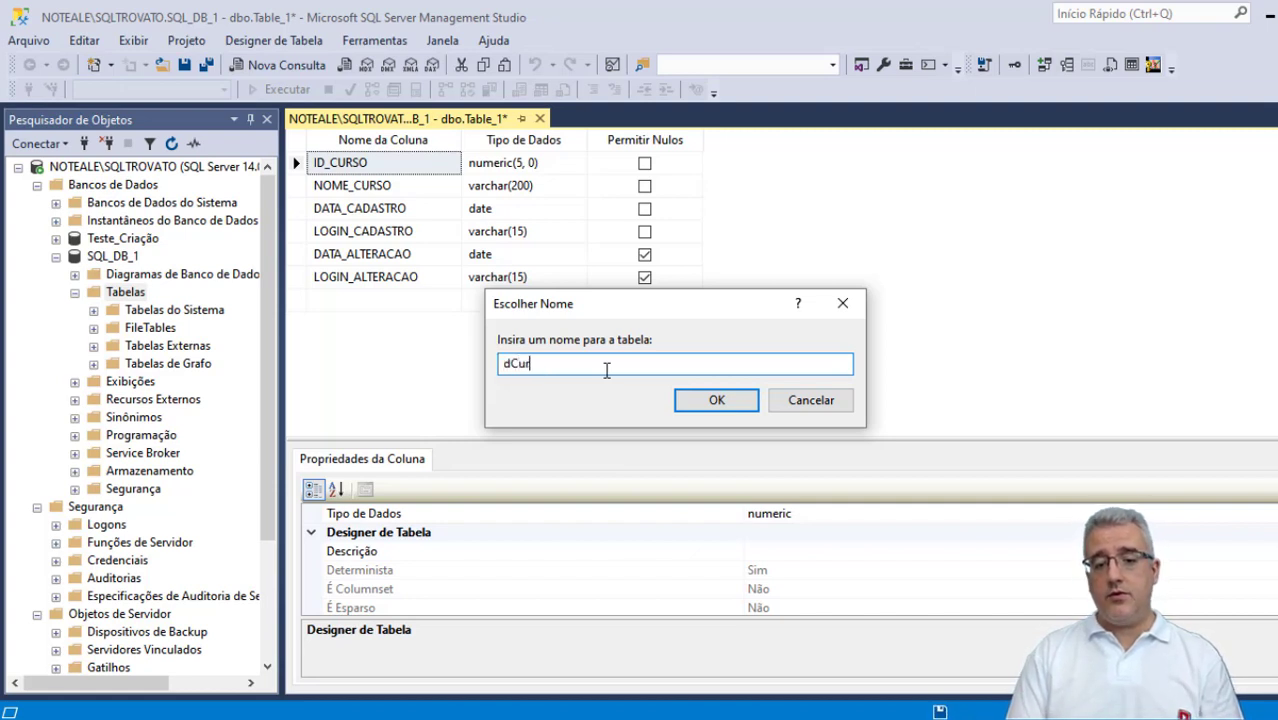
left_click(702, 400)
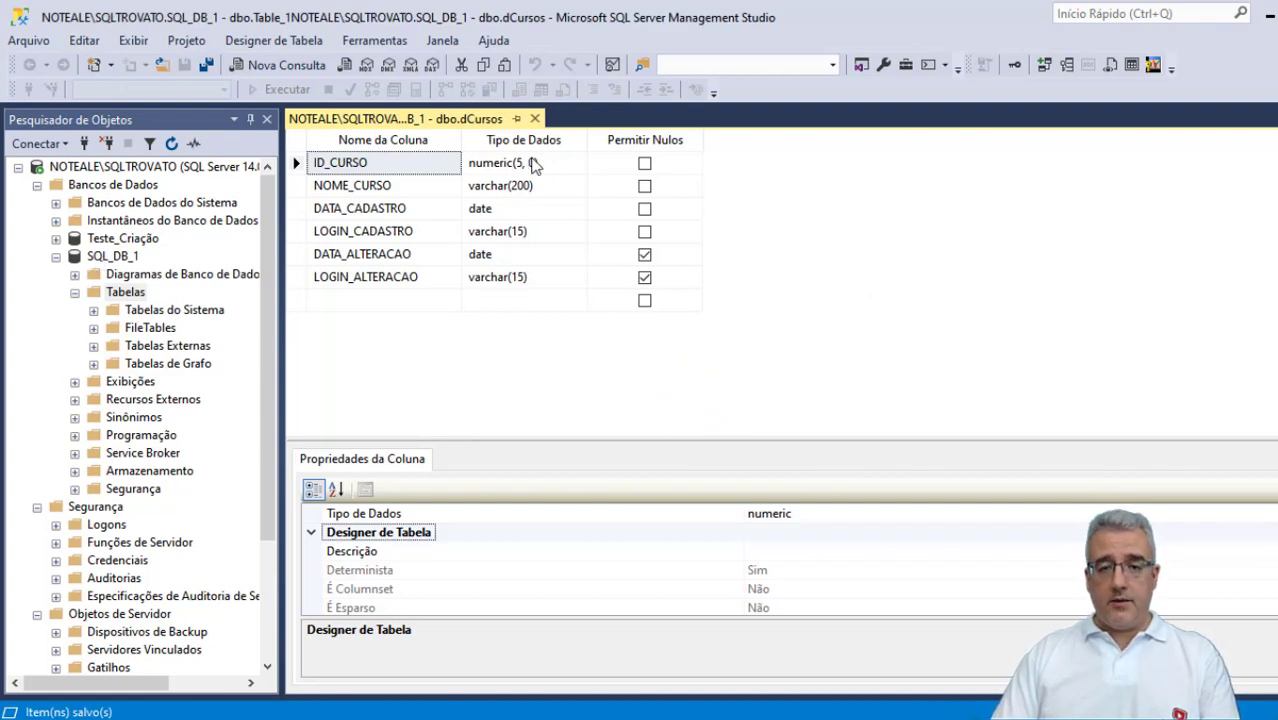
left_click(534, 118)
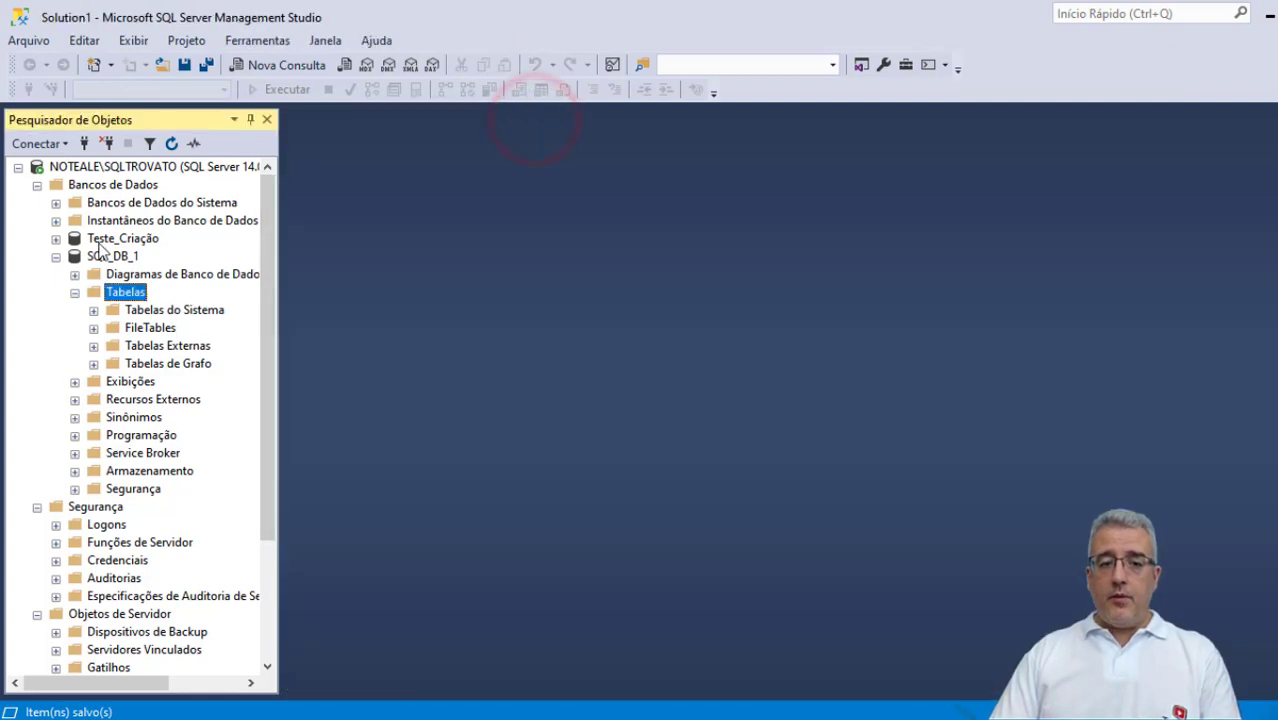
- Refresh the SQL_DB_1 database, list its tables and select dbo.dCursos
right_click(102, 259)
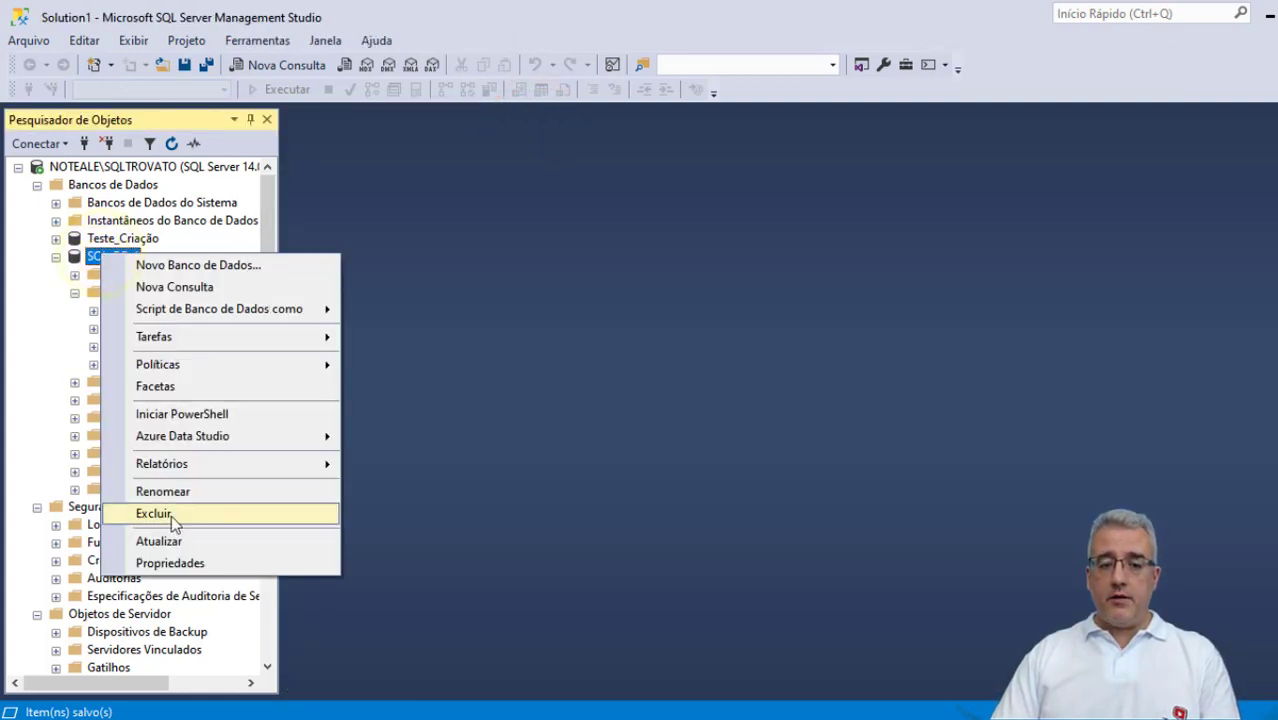
left_click(160, 542)
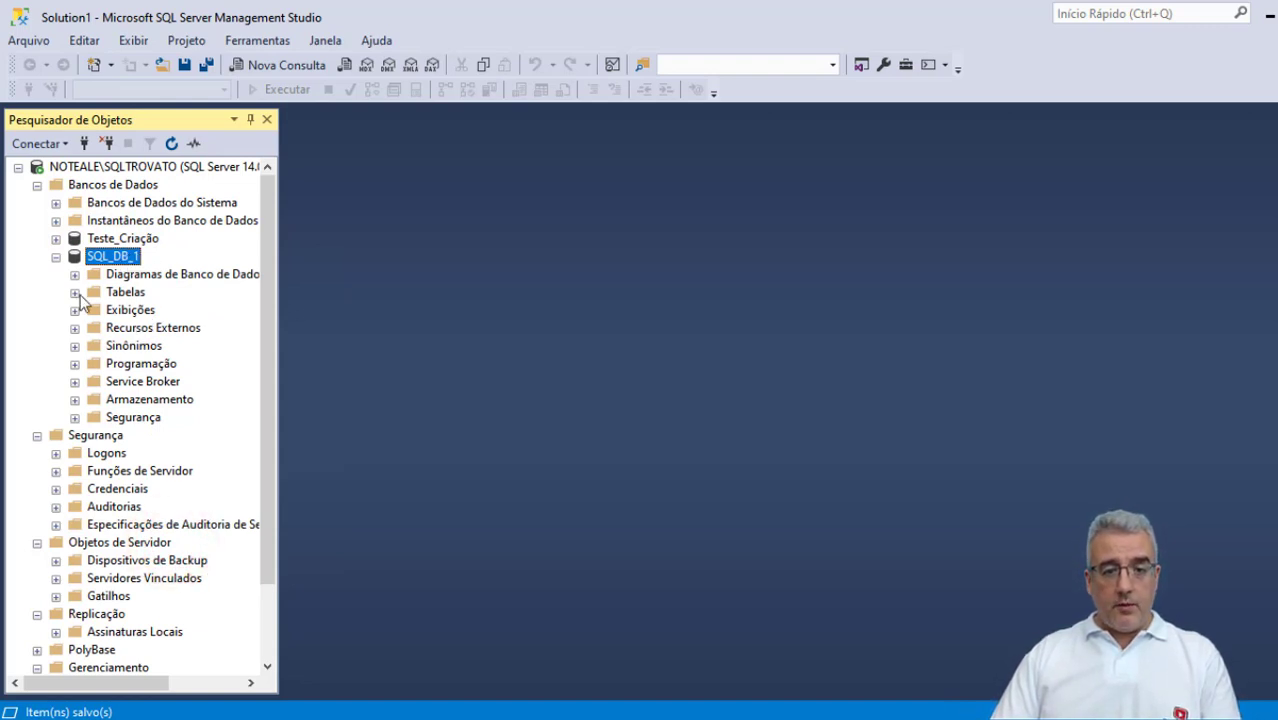
left_click(75, 292)
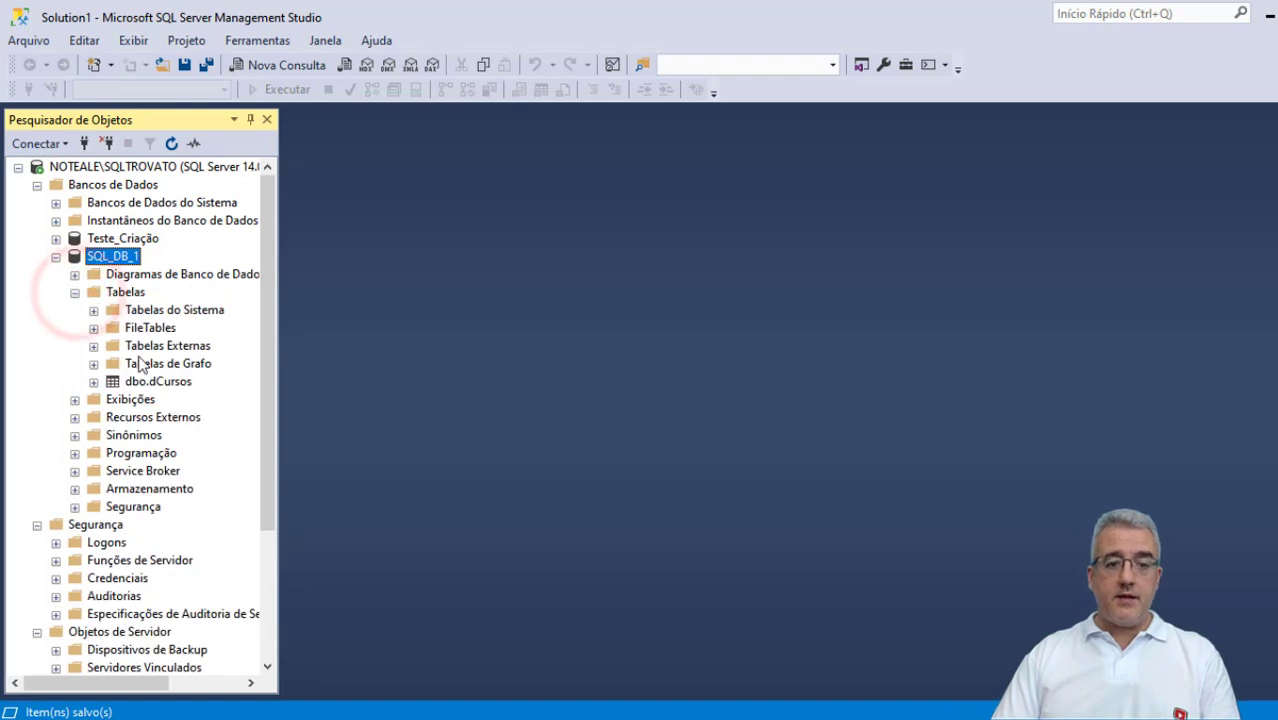
left_click(141, 382)
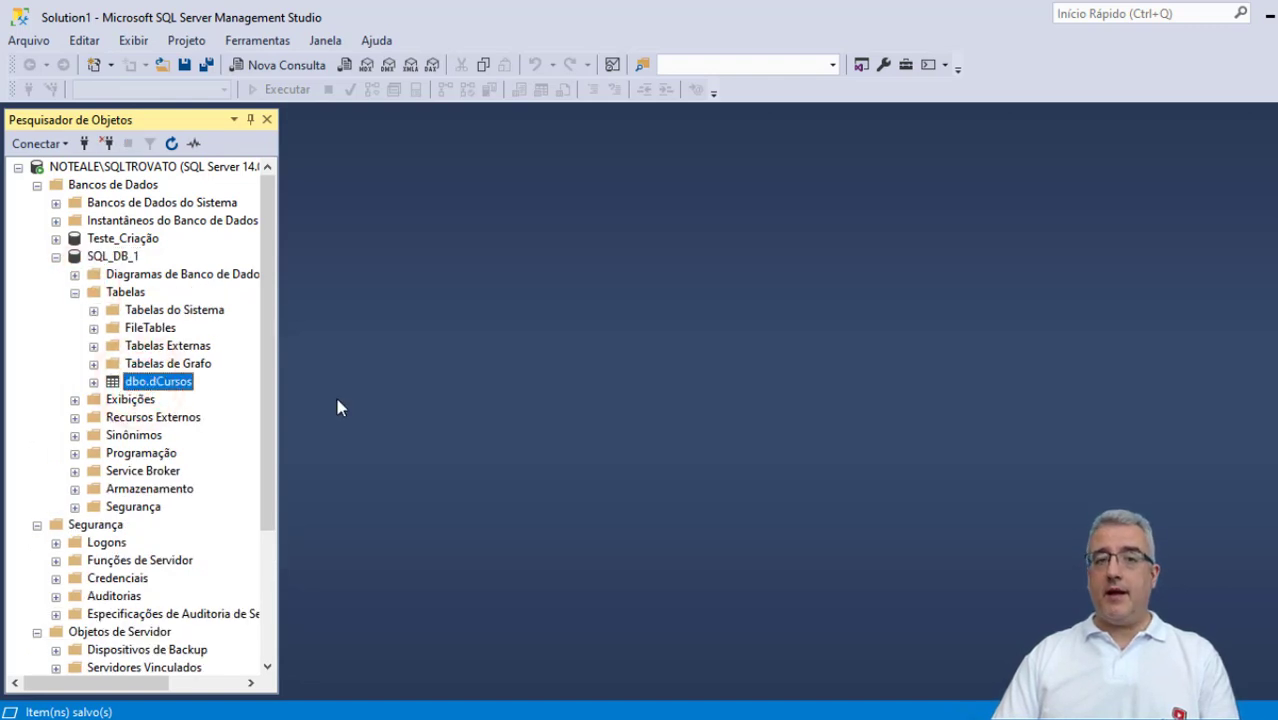
- Expand the columns of dbo.dCursos and widen the object explorer so their full definitions can be read
left_click(93, 382)
left_click(160, 399)
left_click(113, 399)
left_click_drag(281, 371, 456, 373)
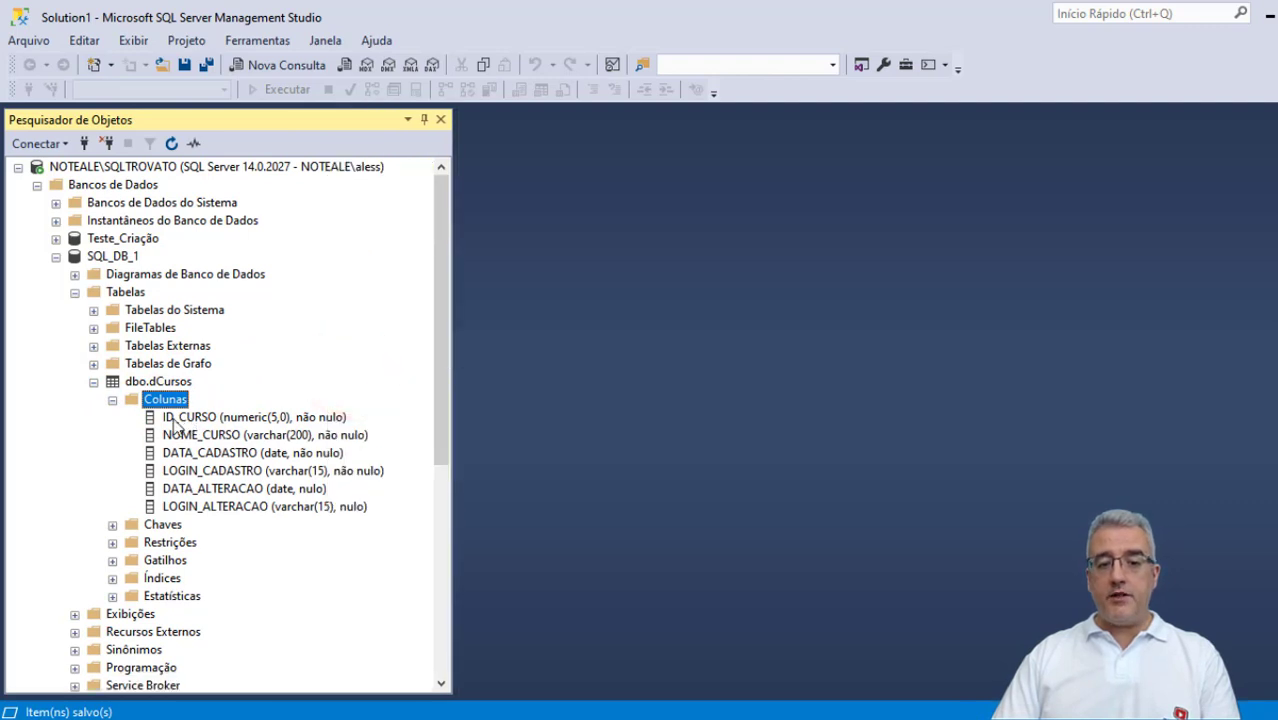
left_click(330, 418)
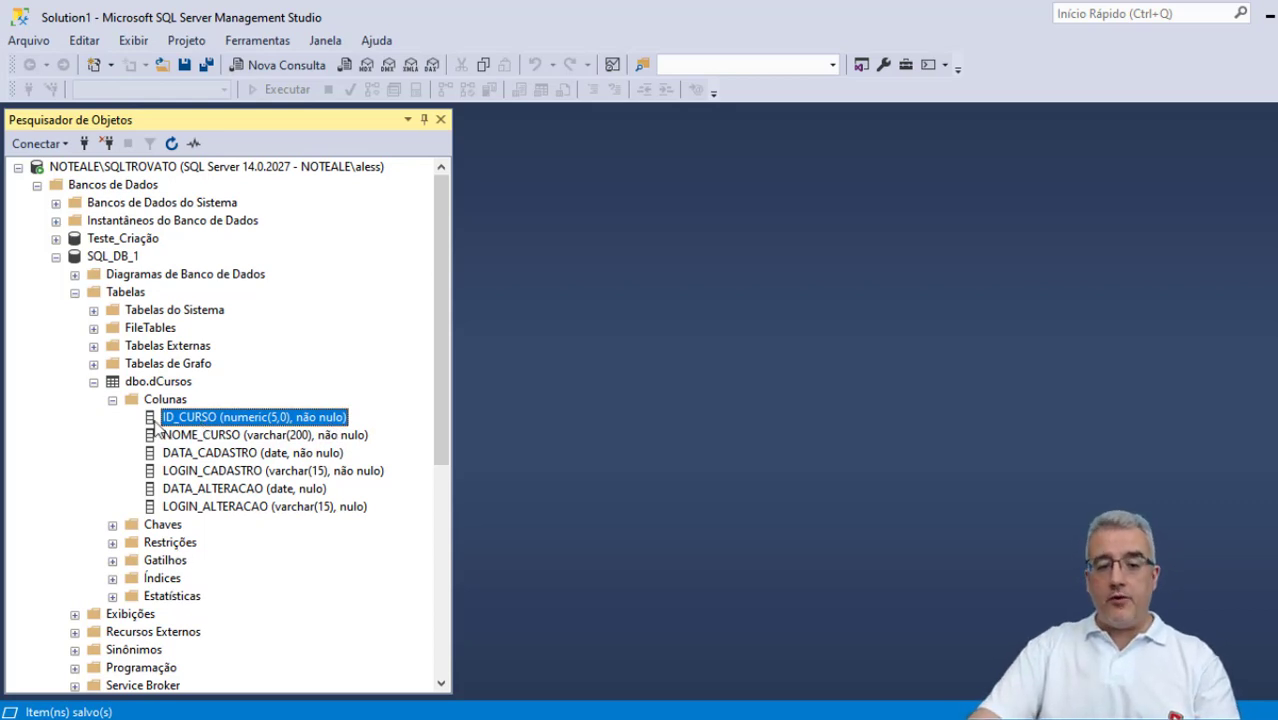
- Open the ID_CURSO column for modification in the table designer, and close the designer without making changes
right_click(200, 420)
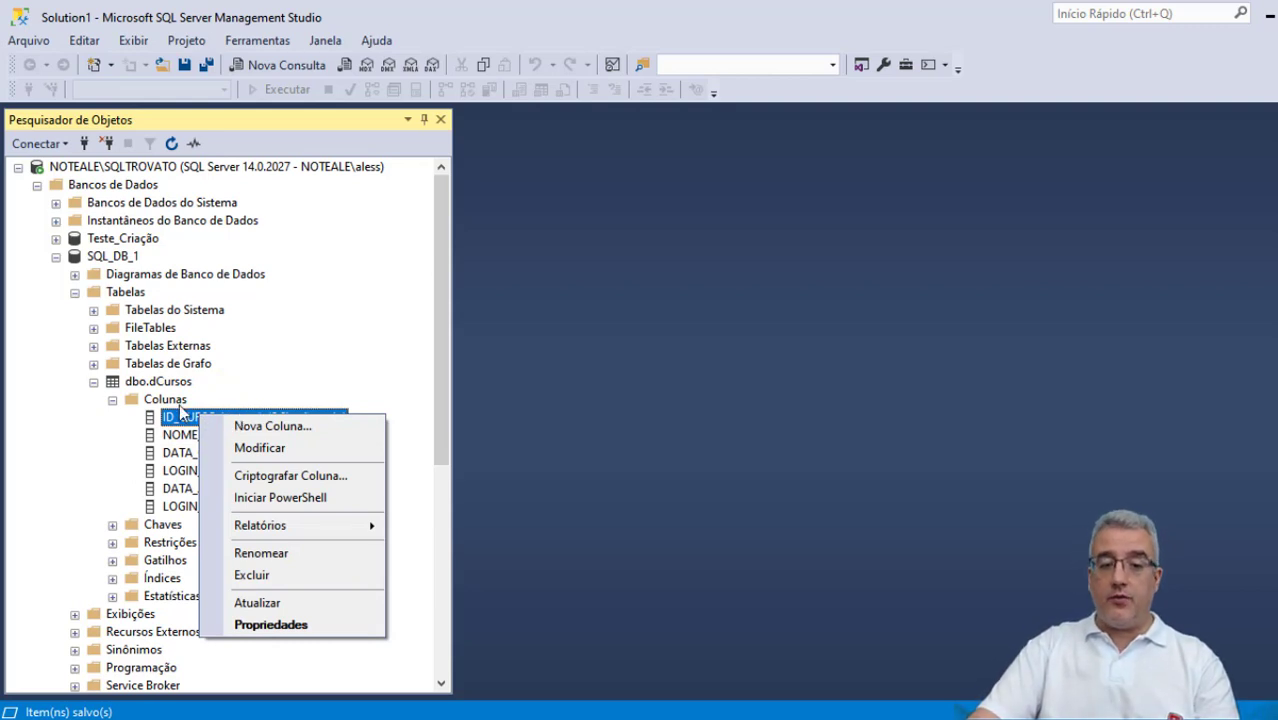
left_click(262, 447)
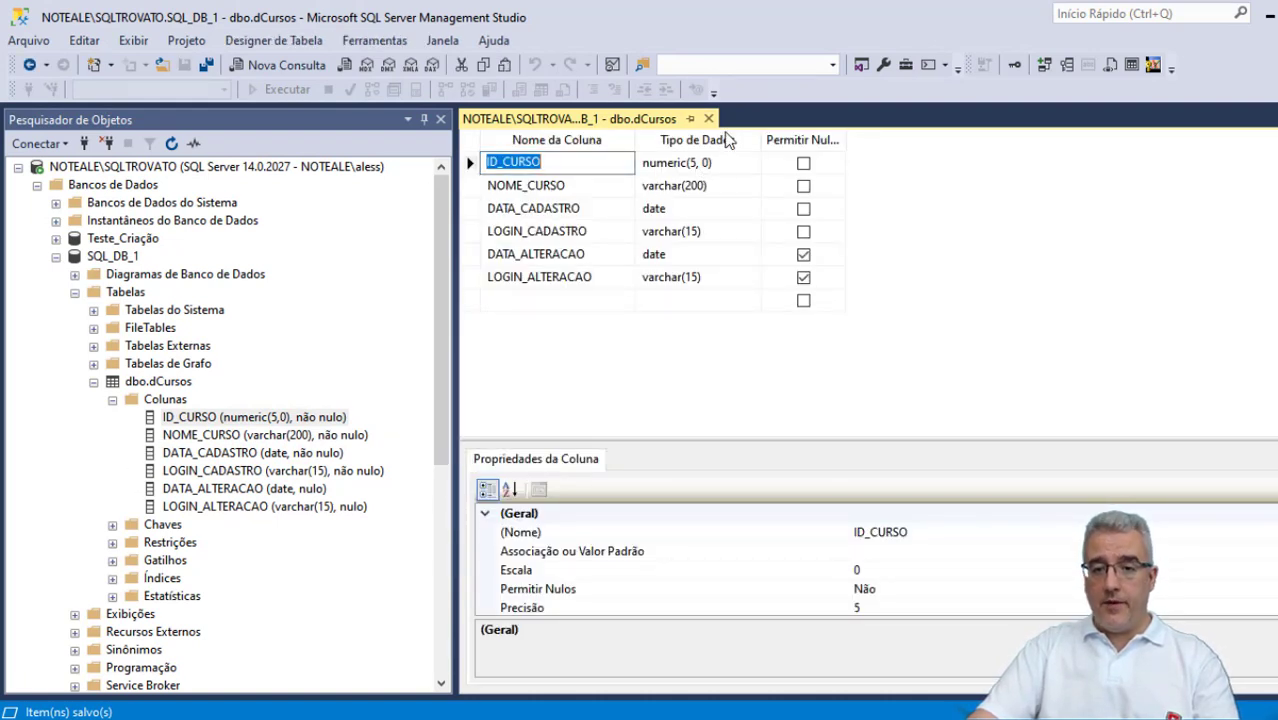
left_click(708, 118)
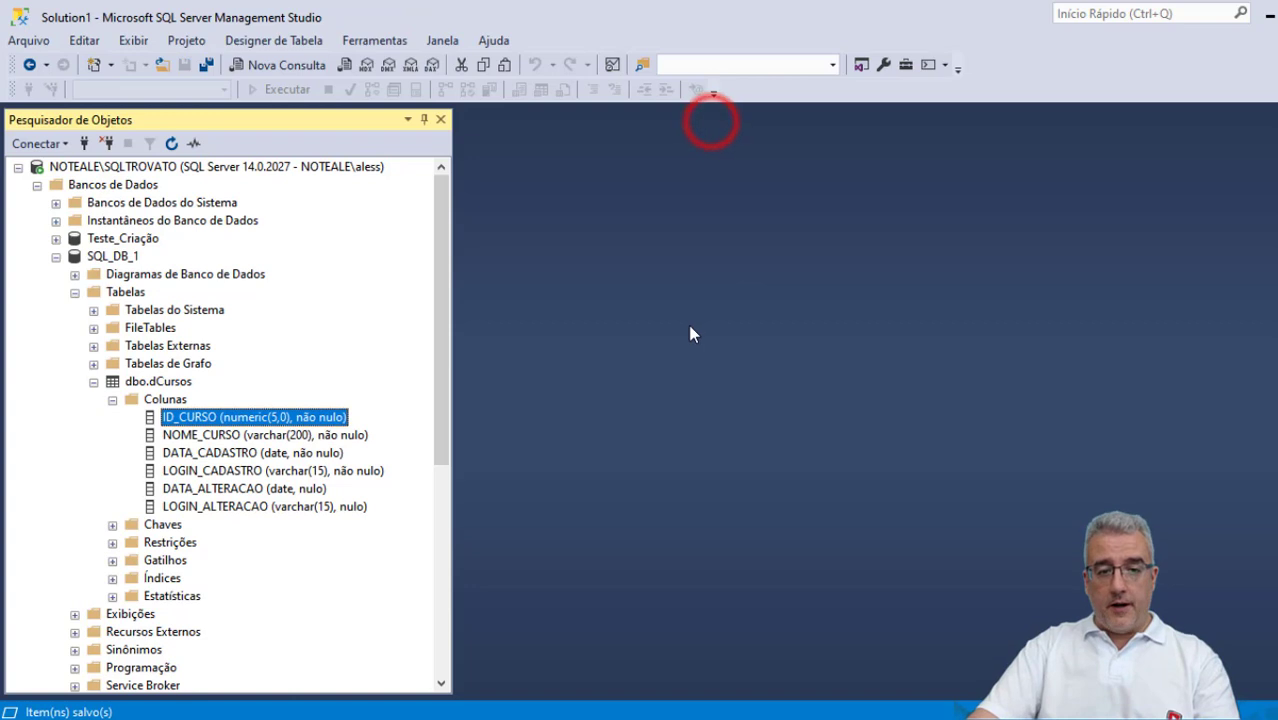
- Check the contents of the Chaves folder of dbo.dCursos and the commands available for it
left_click(157, 526)
left_click(114, 525)
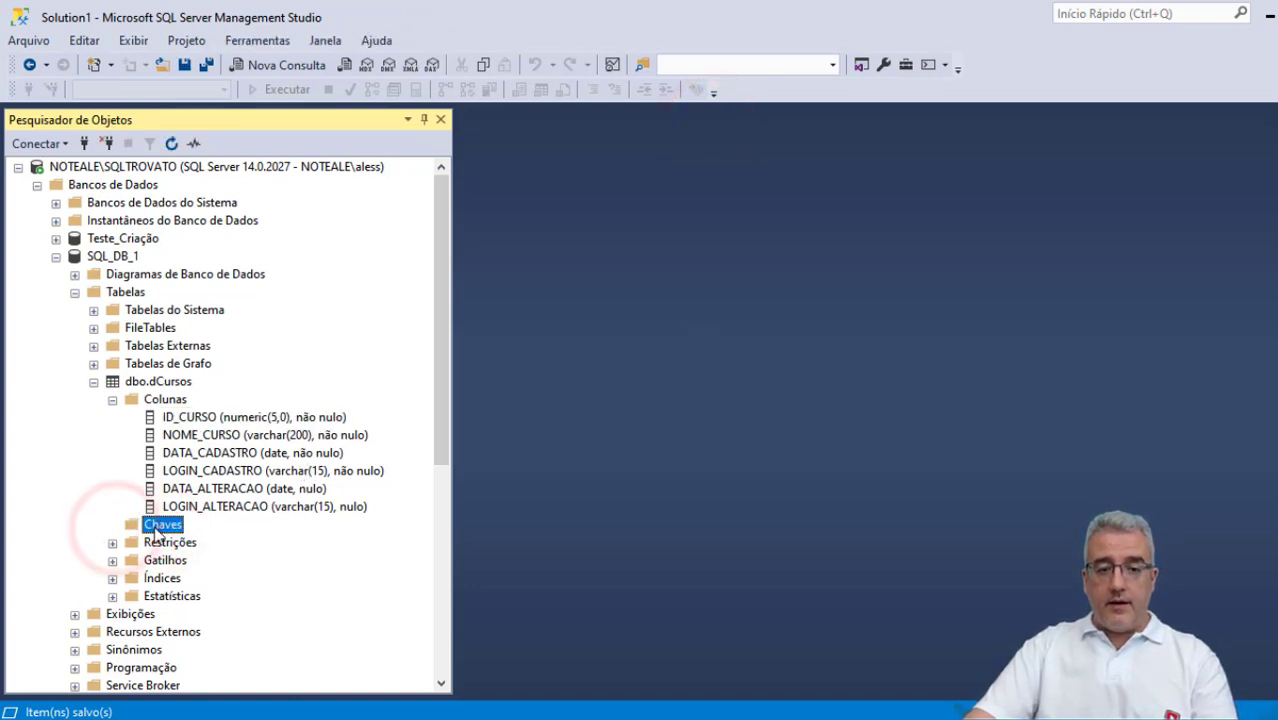
right_click(157, 530)
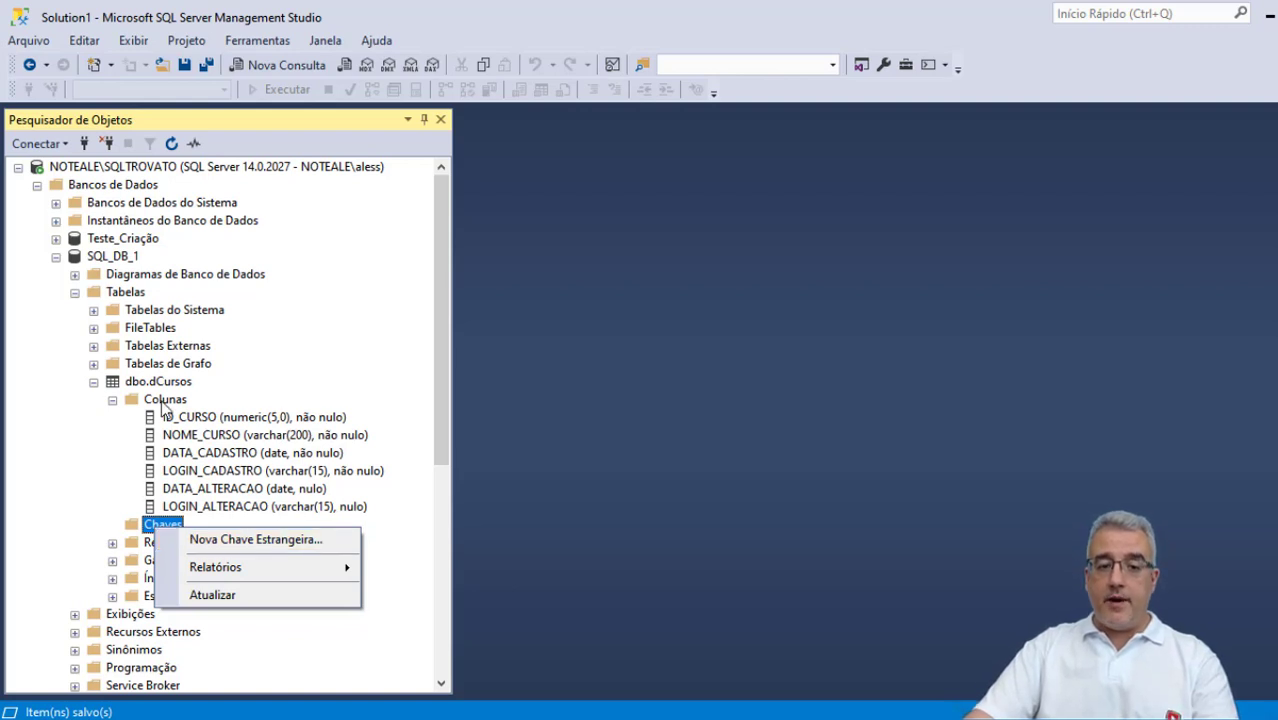
- Review the dCursos columns one by one, from ID_CURSO to LOGIN_ALTERACAO
left_click(208, 418)
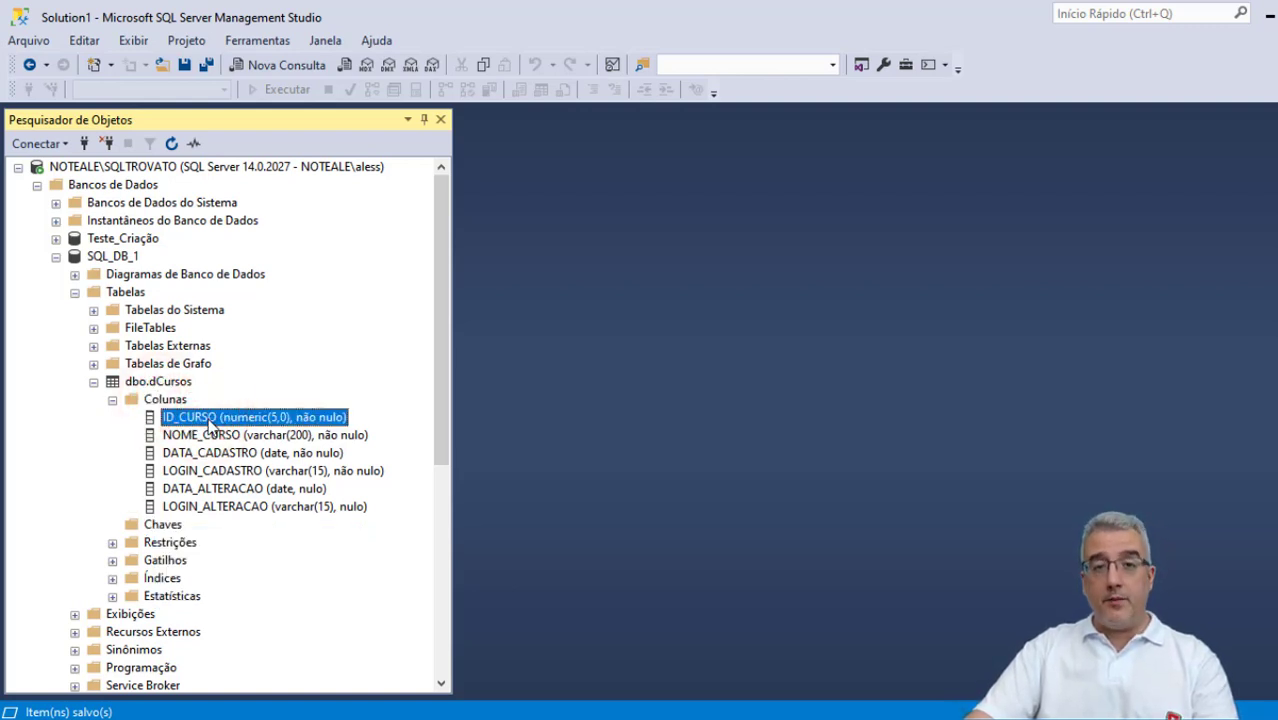
left_click(205, 435)
left_click(205, 453)
left_click(205, 471)
left_click(201, 488)
left_click(205, 507)
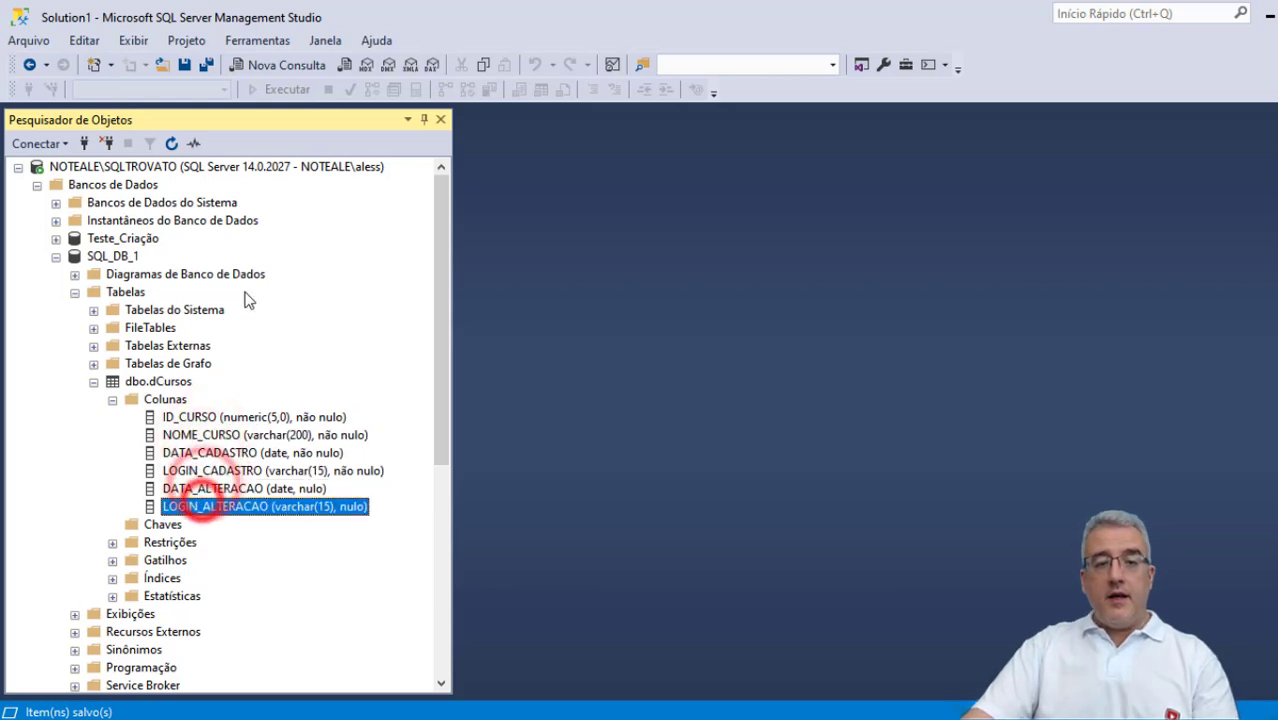
- Create a new query on SQL_DB_1 containing SELECT * FROM dCursos, and execute it to view the table's contents
left_click(268, 68)
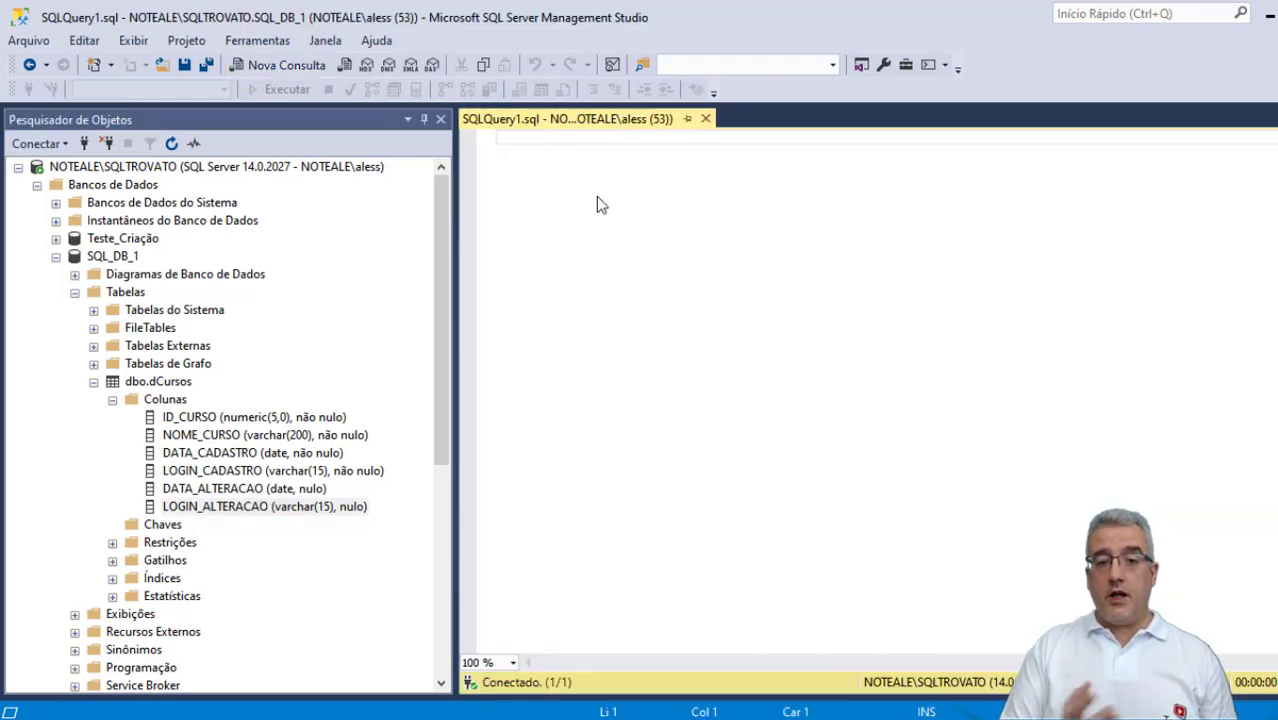
type("SELECT * FROM dCr")
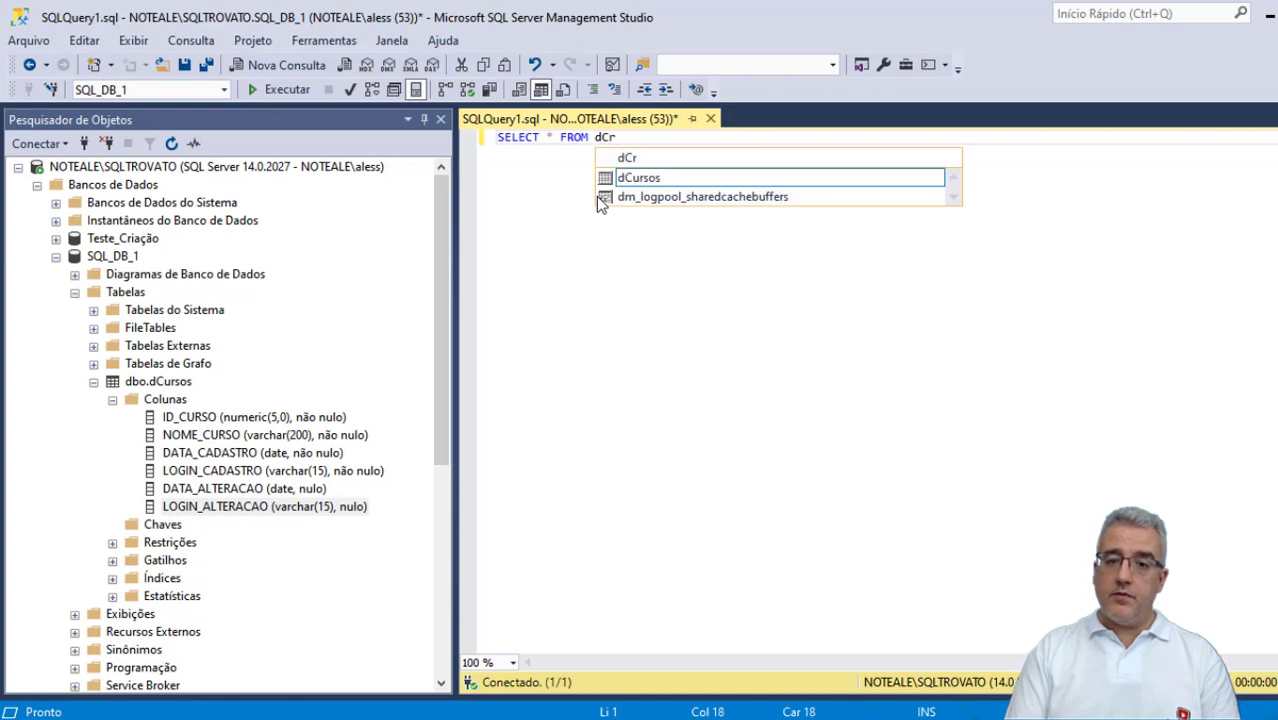
key("BackSpace")
type("ur")
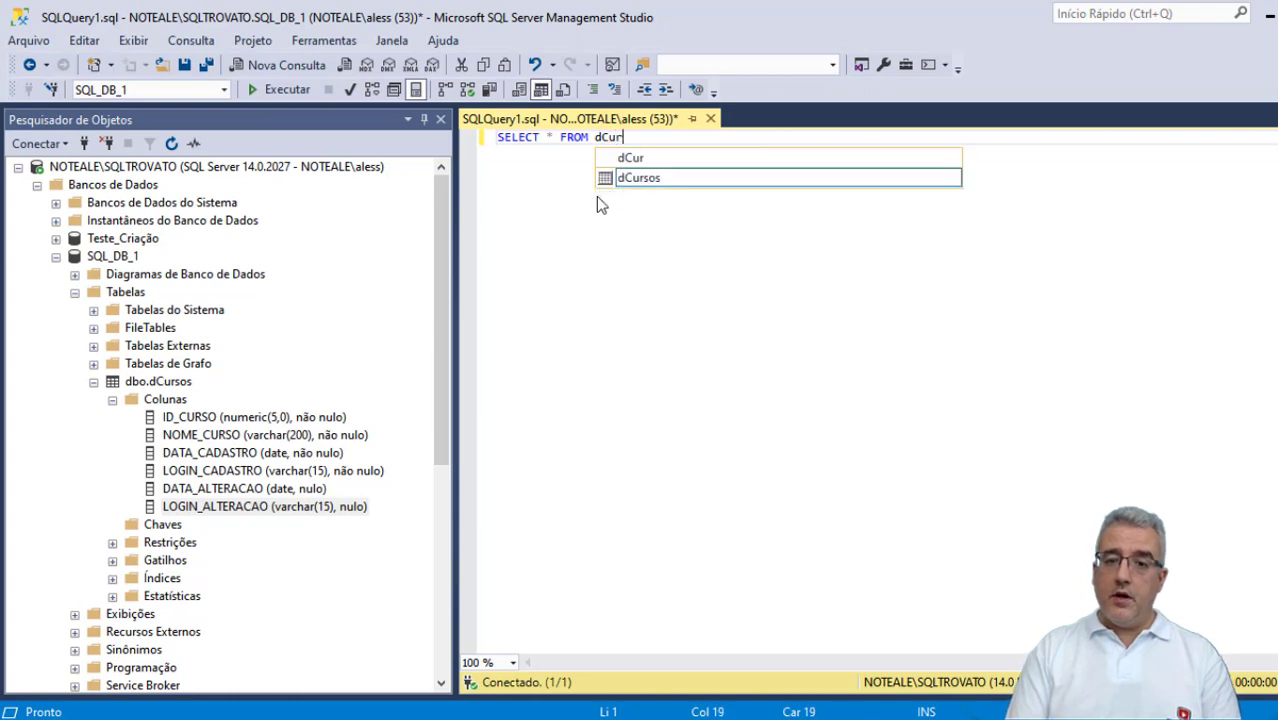
double_click(646, 180)
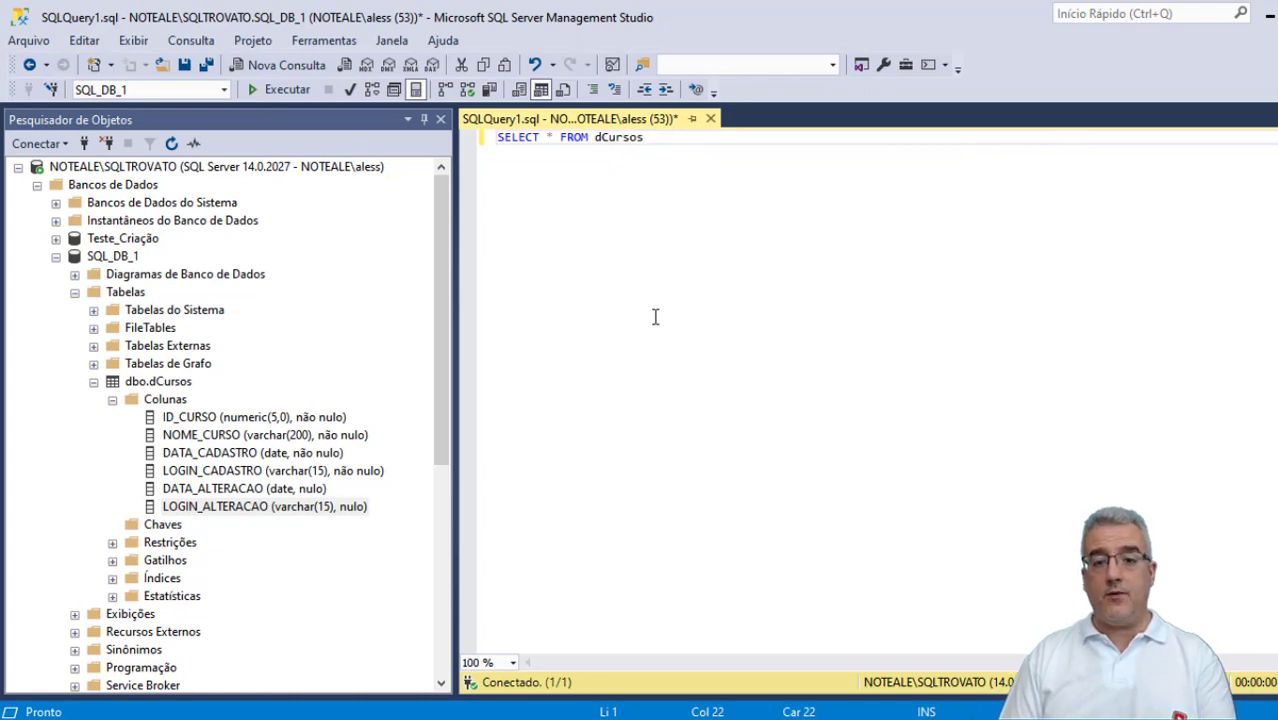
key("F5")
left_click(540, 498)
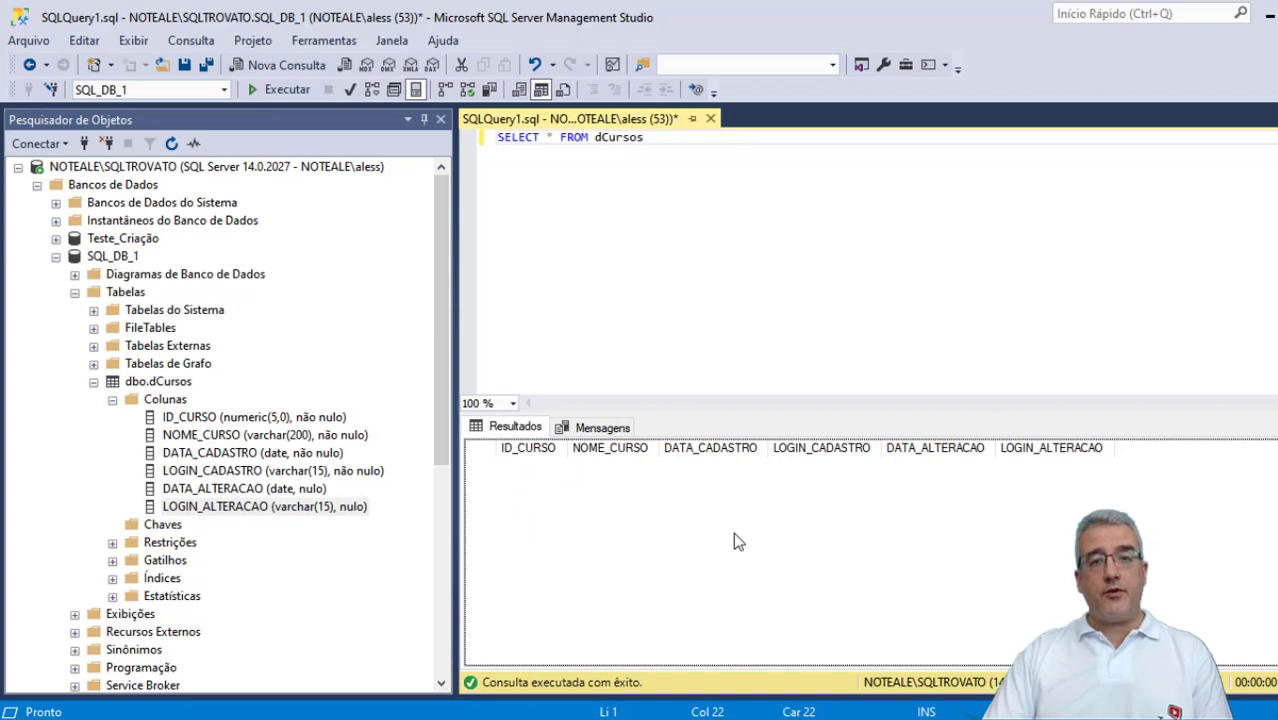
left_click(686, 269)
left_click(558, 521)
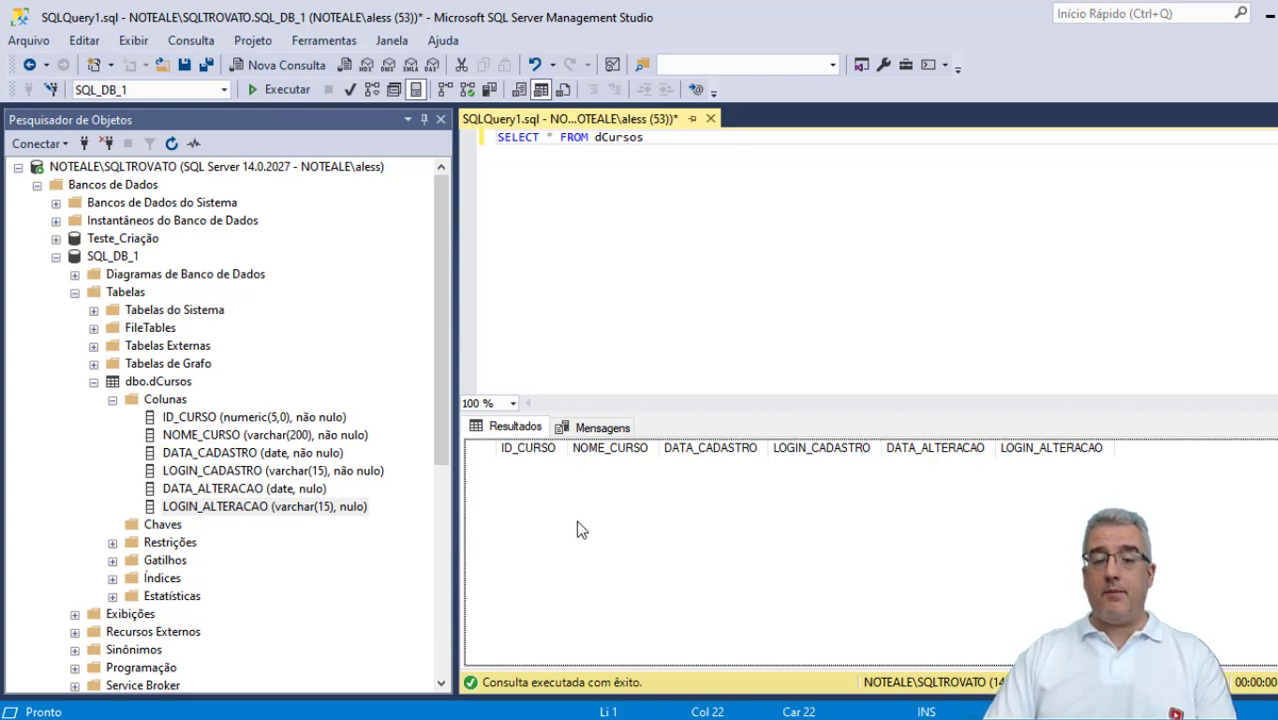
- Review the properties of dbo.dCursos, including permissions, change tracking, storage, extended properties and security predicates, and close them without changes
right_click(146, 388)
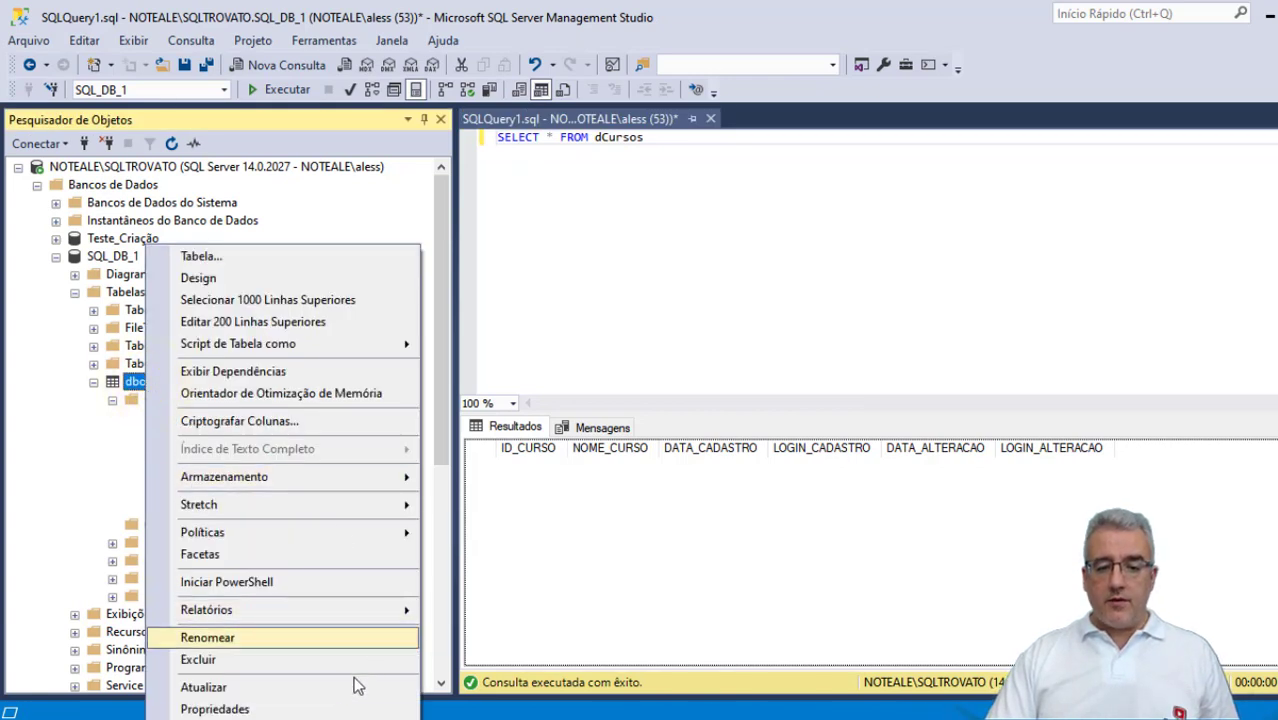
left_click(224, 708)
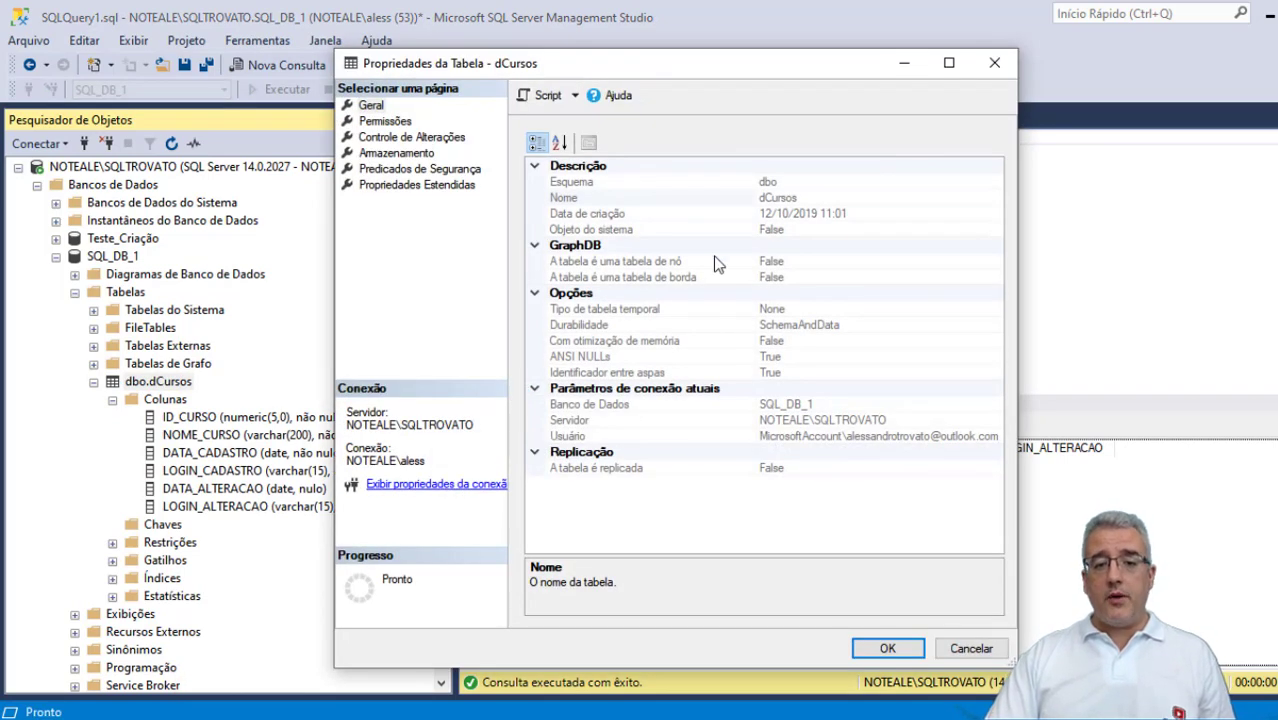
left_click(400, 122)
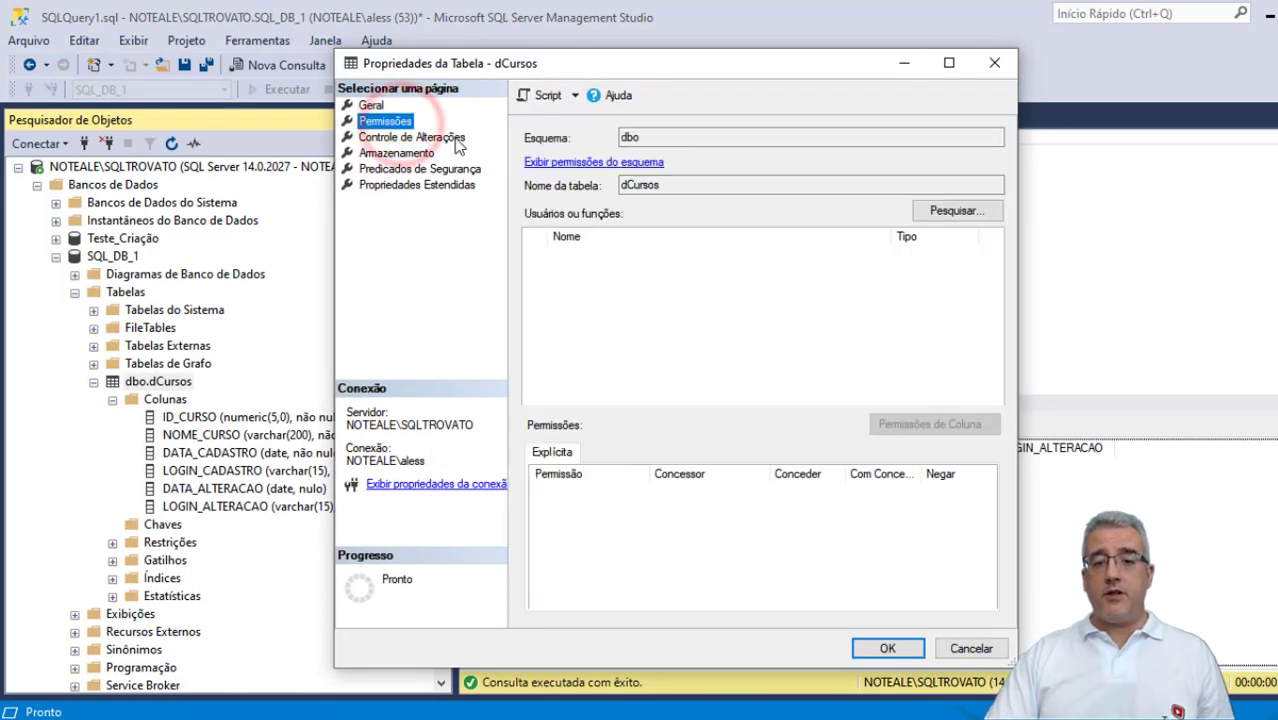
left_click(455, 138)
left_click(432, 155)
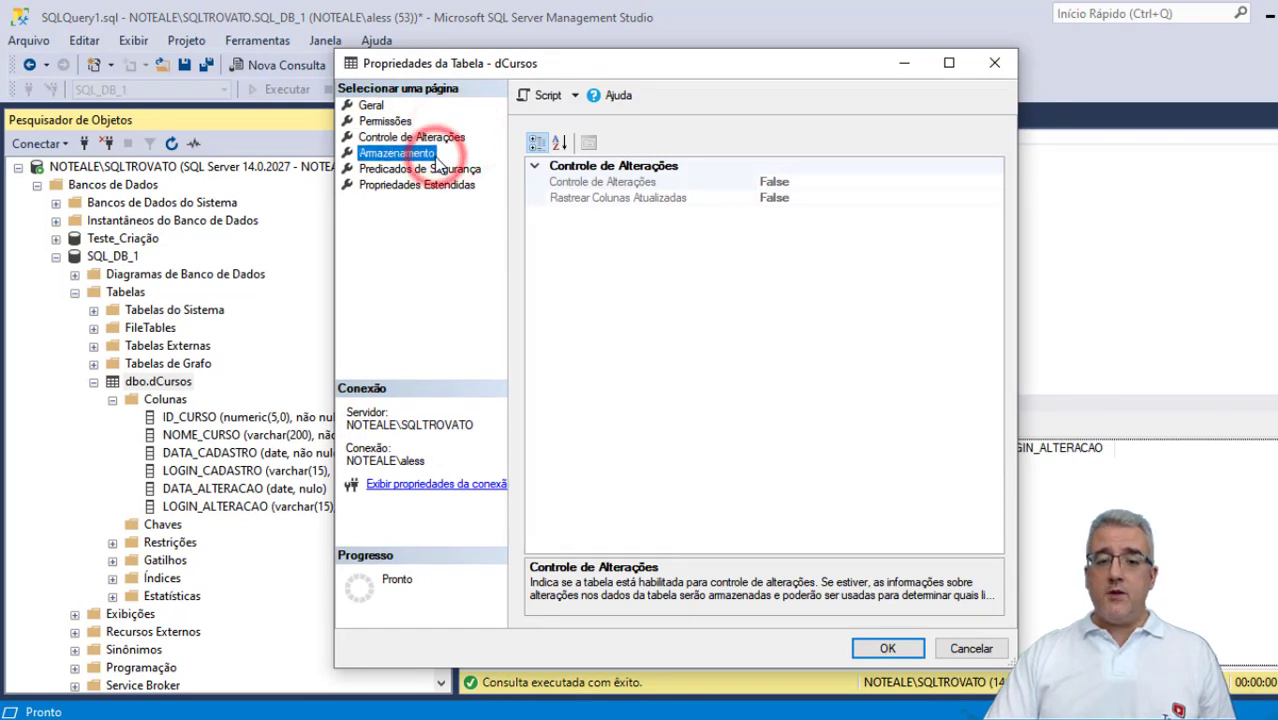
left_click(440, 183)
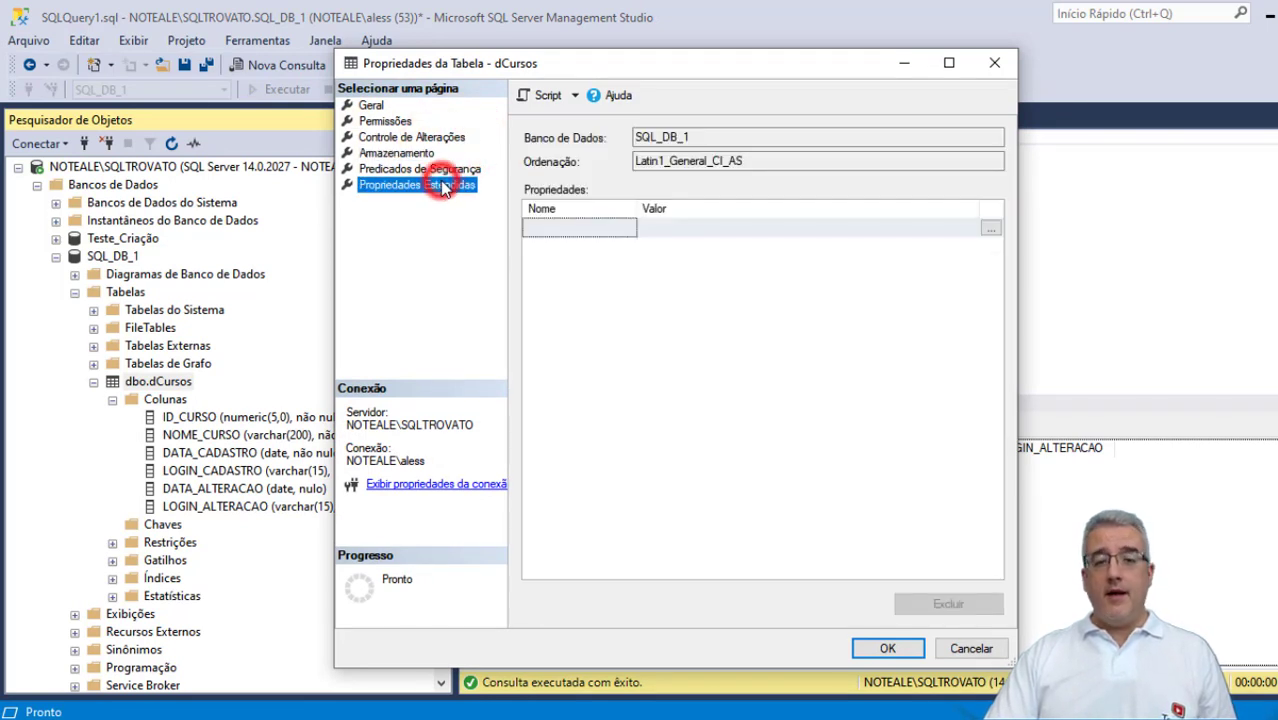
left_click(428, 168)
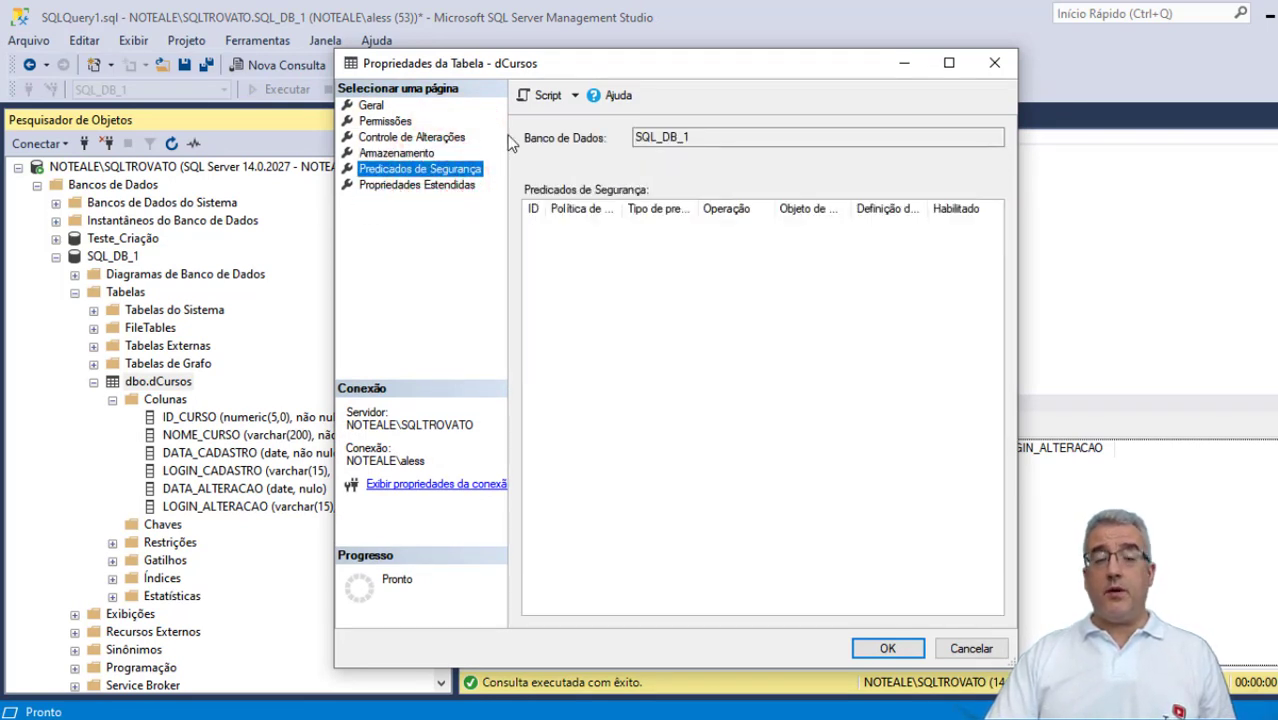
left_click(994, 66)
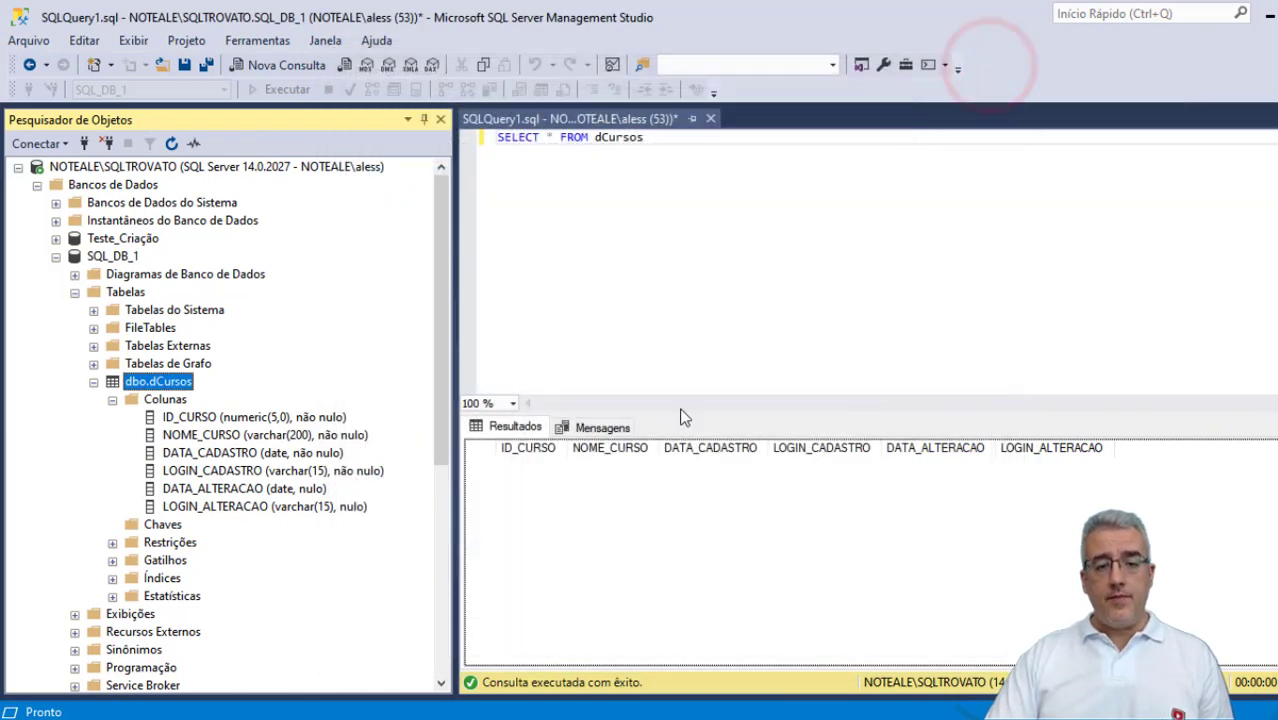
- Delete the dbo.dCursos table from SQL_DB_1 after checking its dependencies
right_click(181, 387)
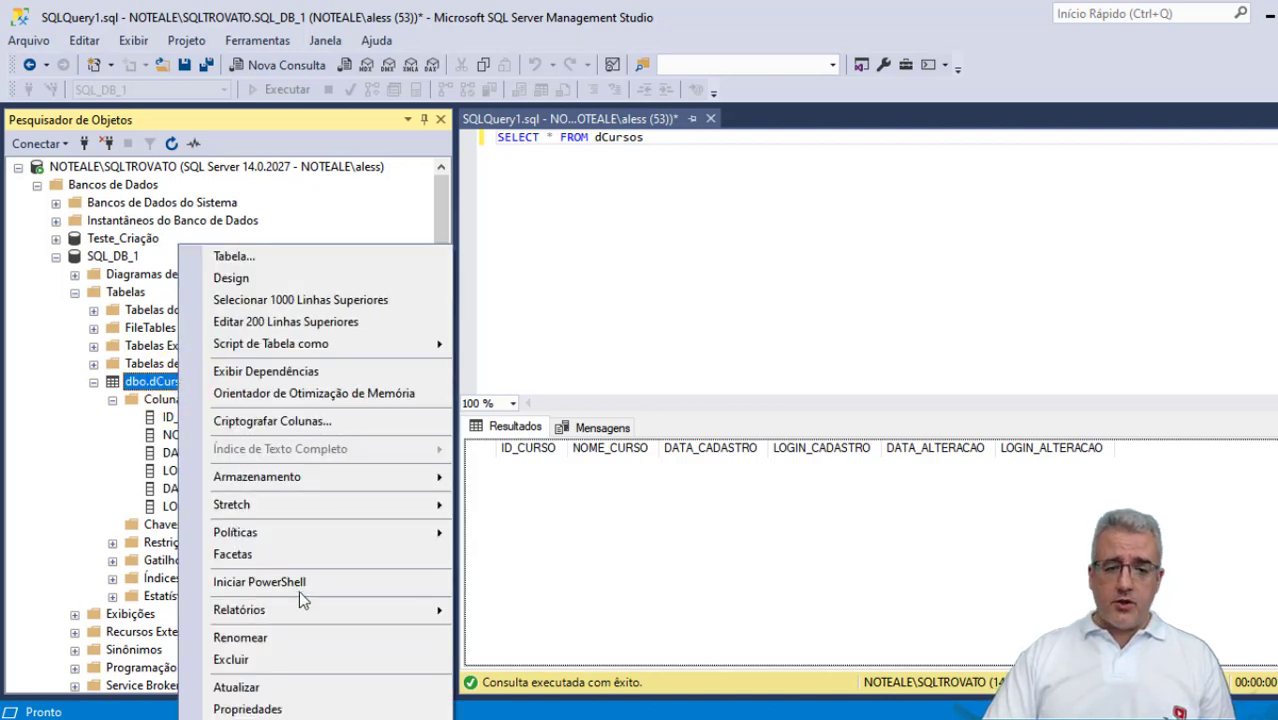
left_click(274, 657)
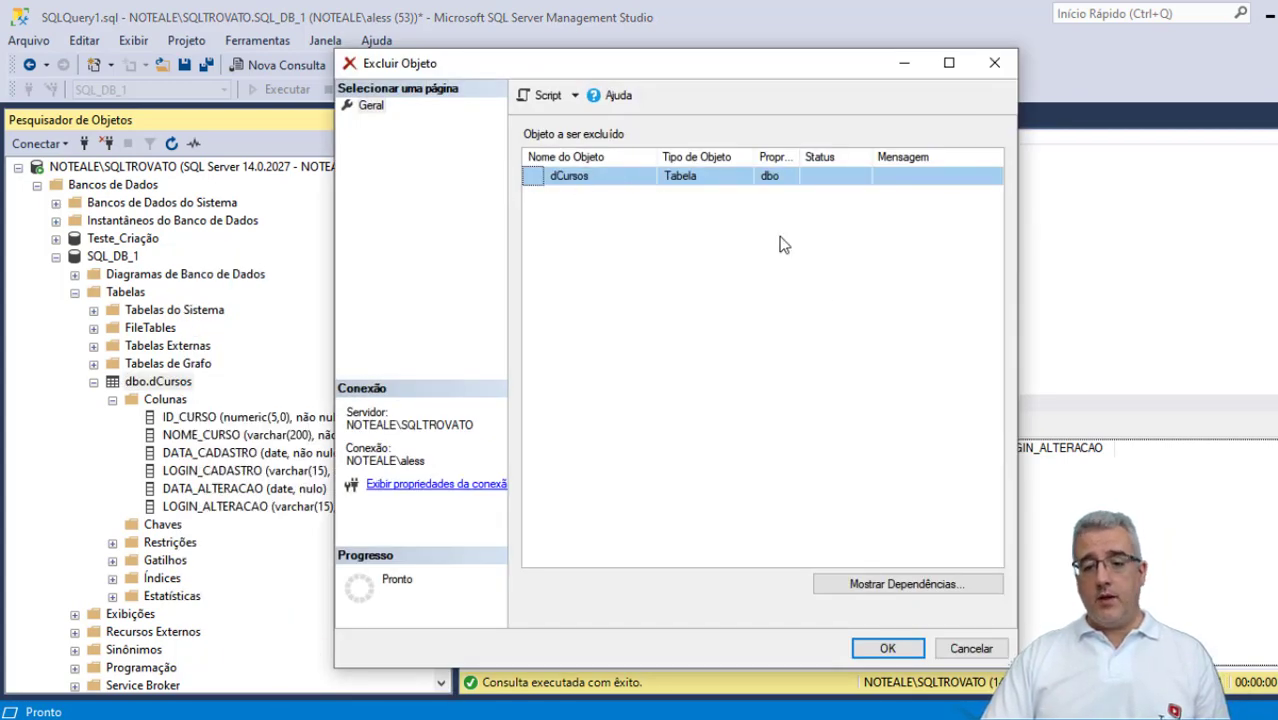
left_click(872, 586)
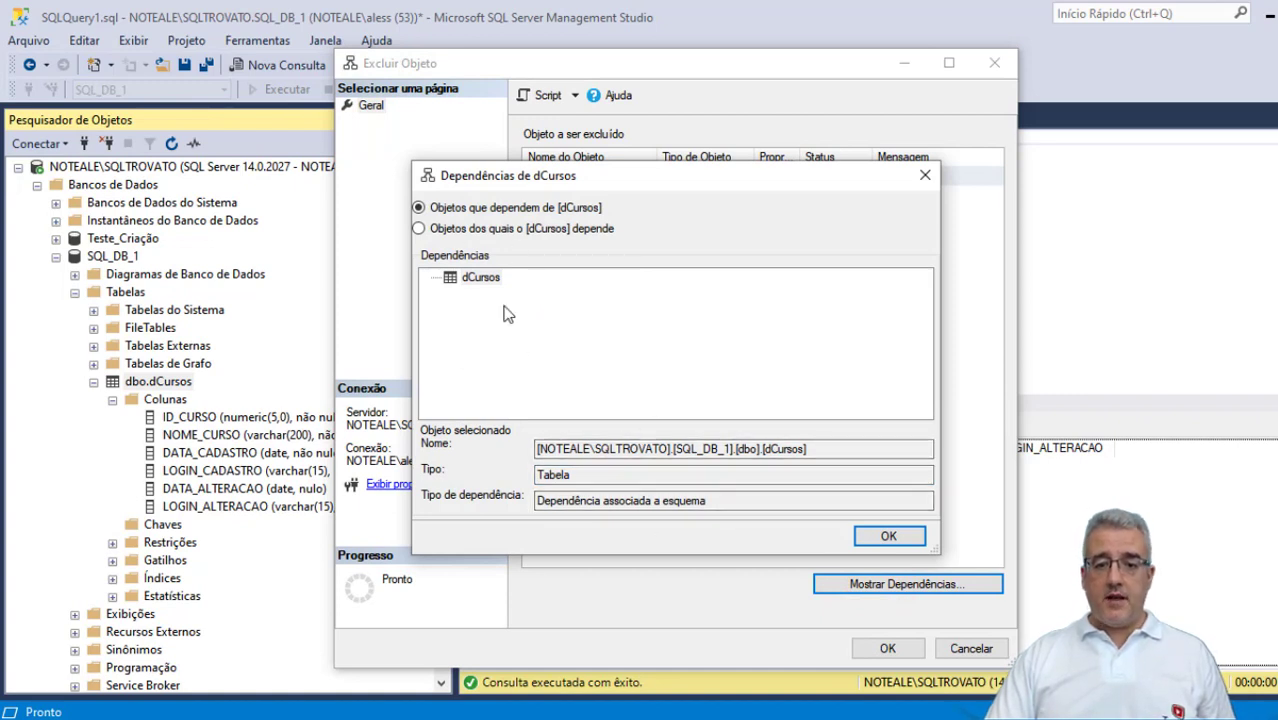
left_click(889, 536)
left_click(888, 647)
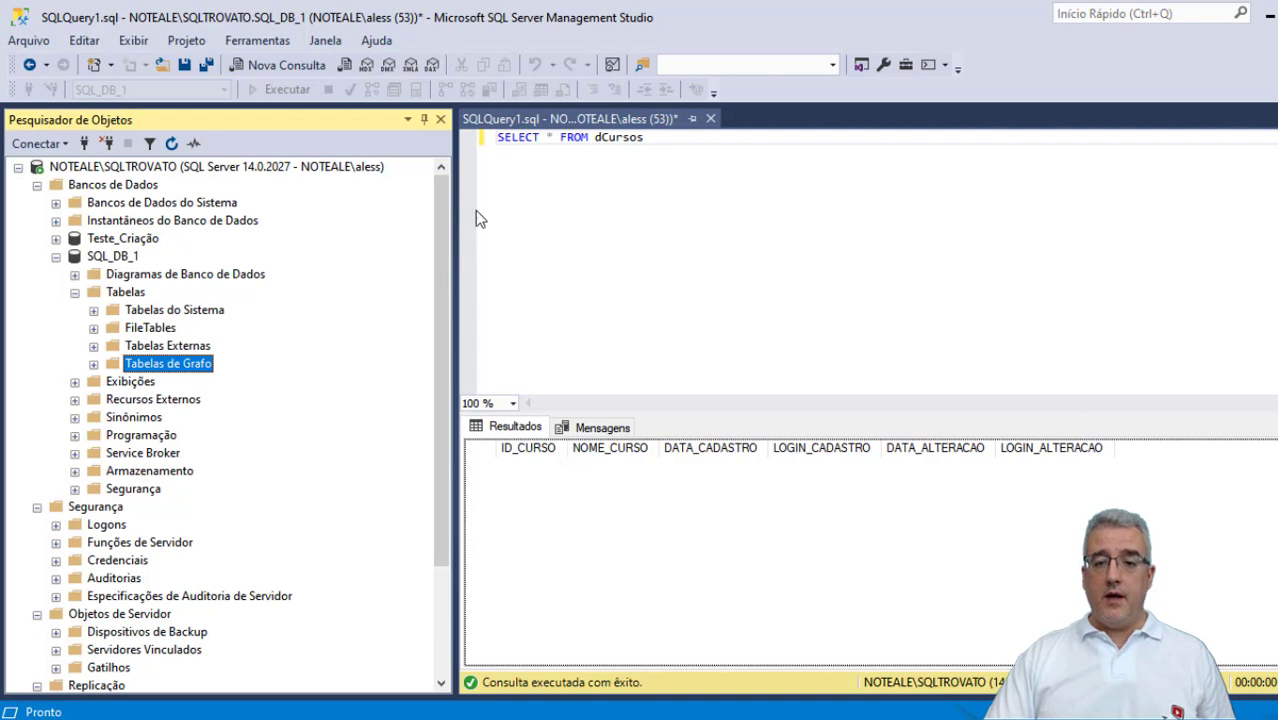
- Execute the SELECT * FROM dCursos query again on SQL_DB_1 to check the effect of the table deletion
left_click(672, 145)
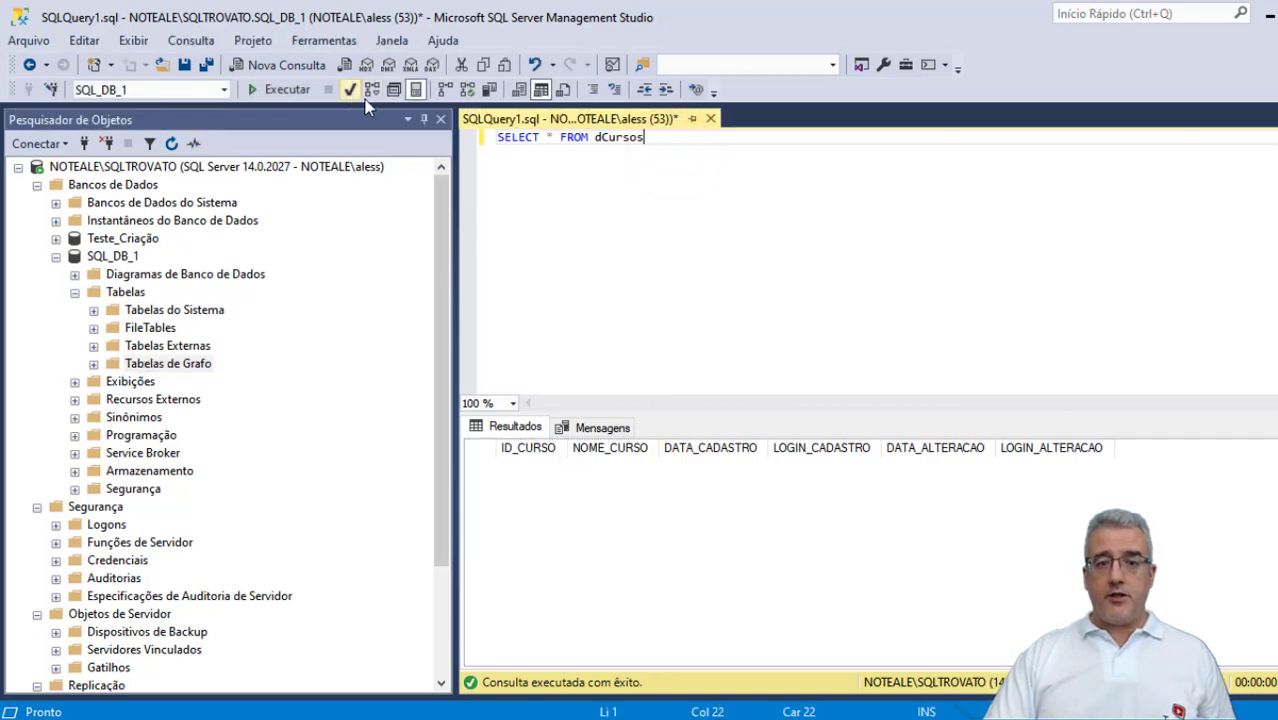
left_click(280, 95)
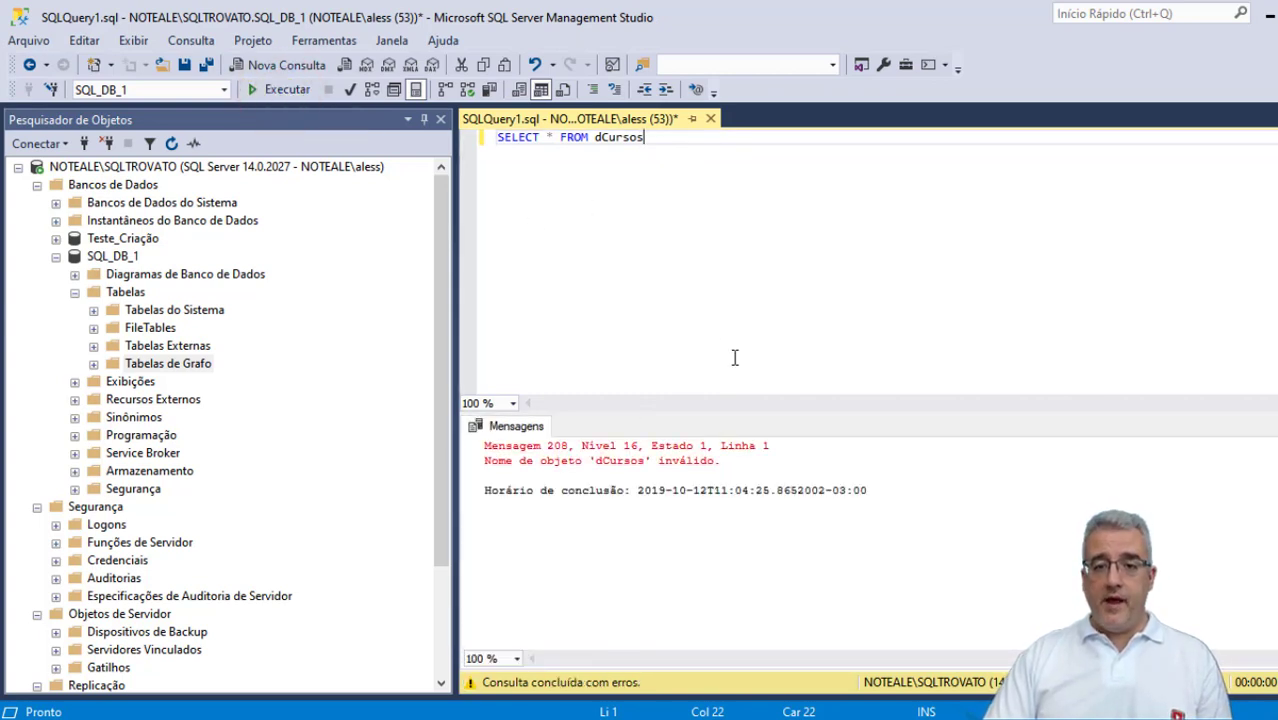
left_click(673, 197)
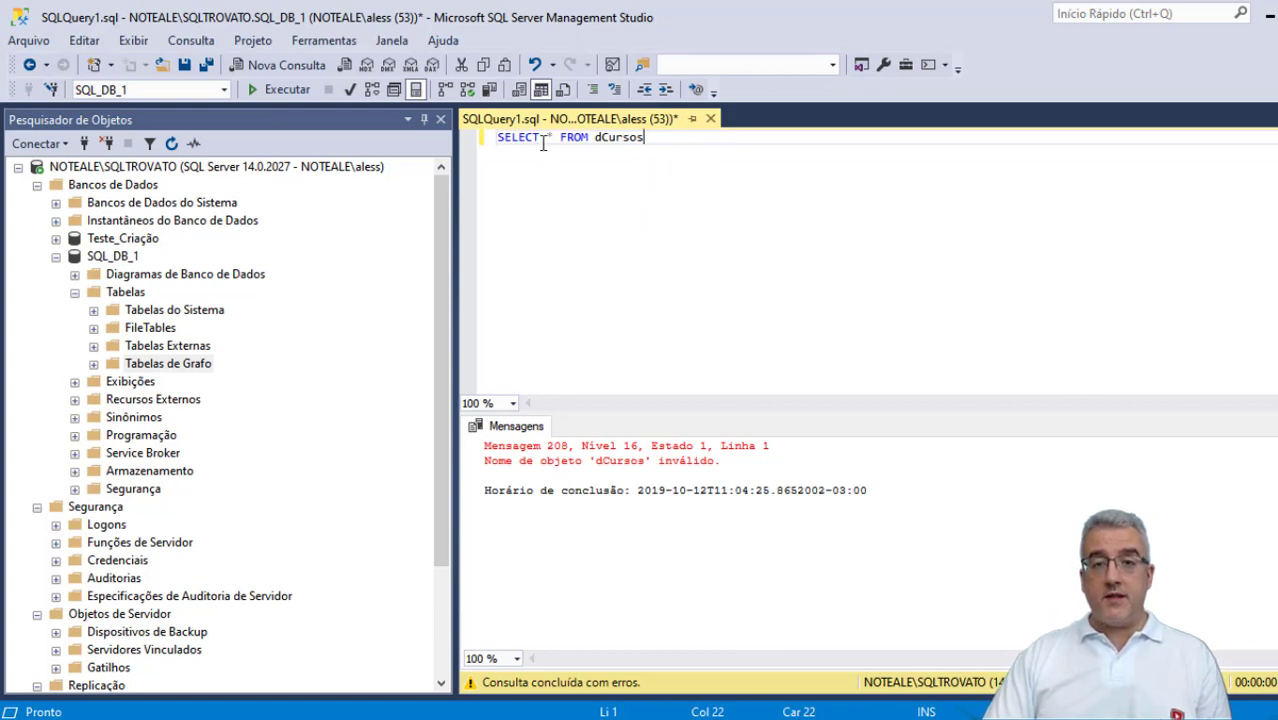
left_click(650, 148)
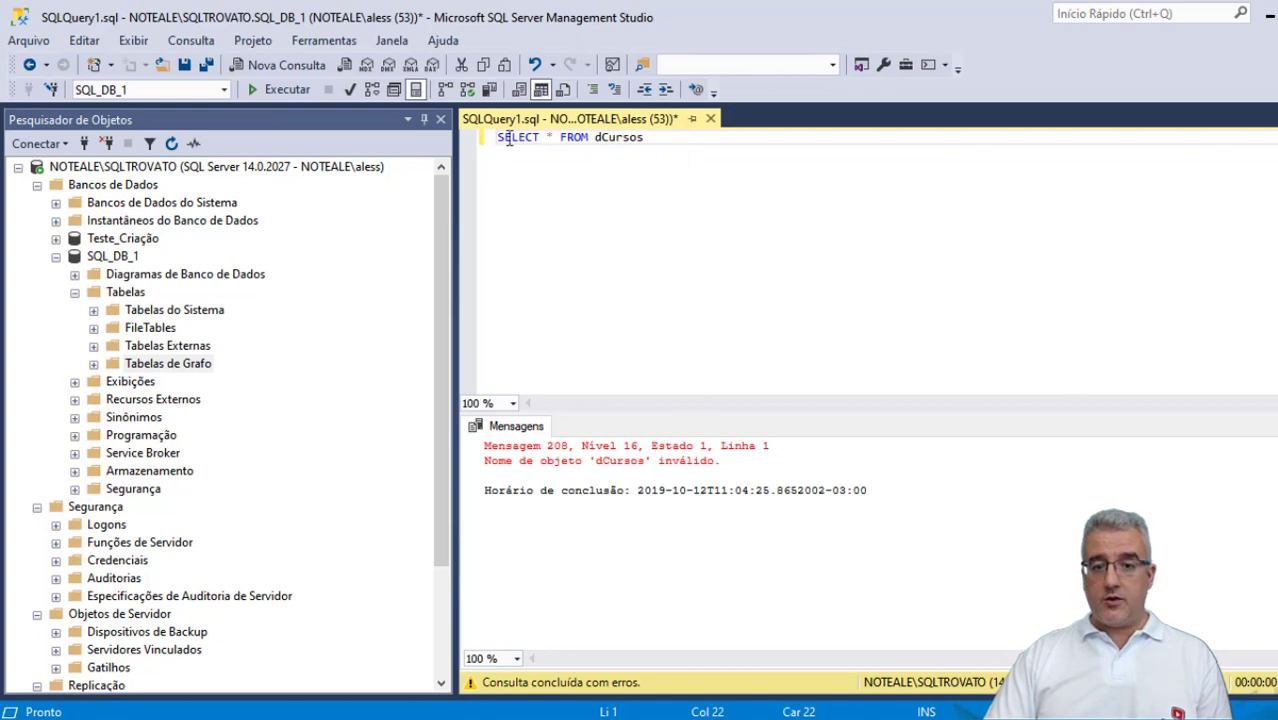
left_click(643, 522)
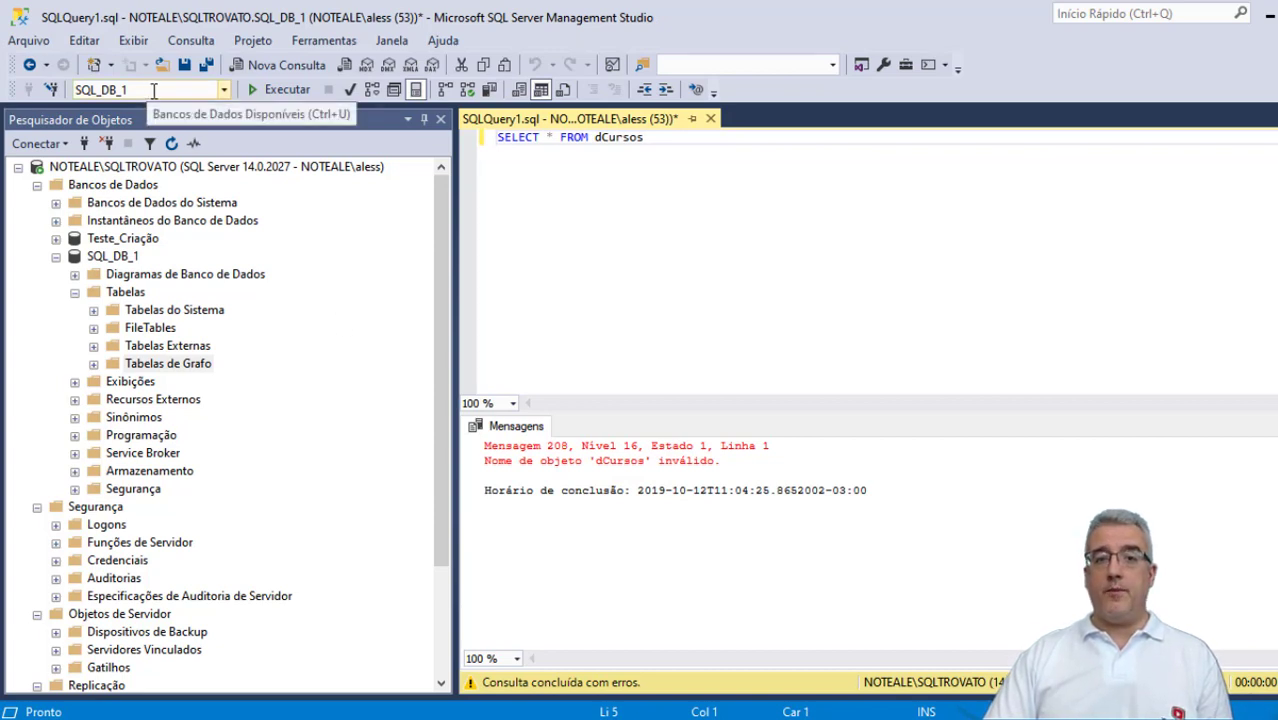
- Switch the query to the master database, collapse SQL_DB_1, and expand master's system tables in the object explorer
left_click(222, 90)
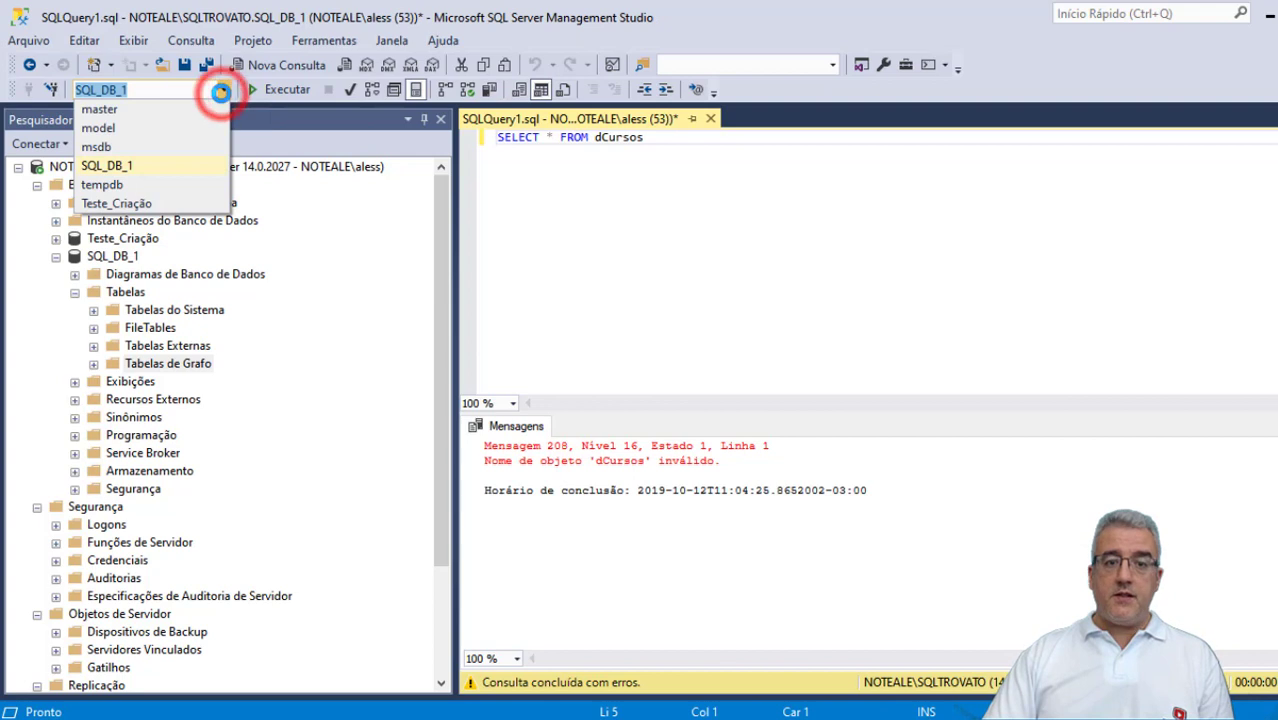
left_click(106, 112)
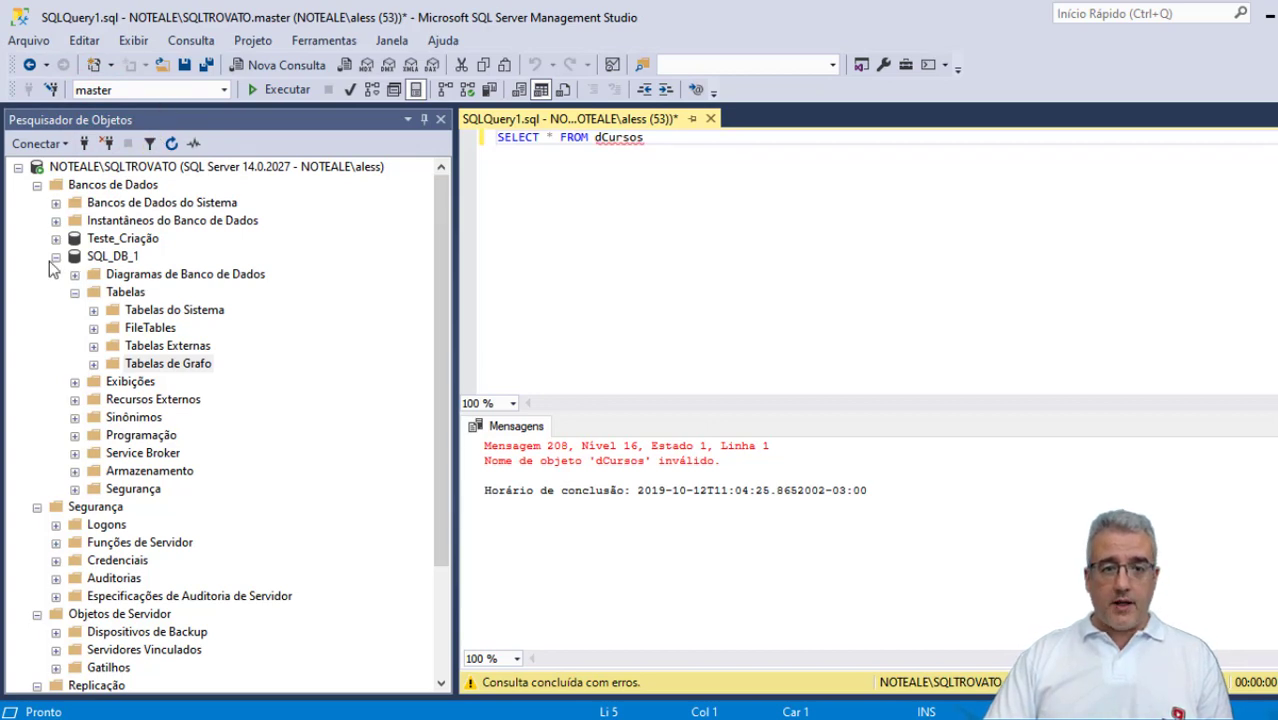
left_click(55, 256)
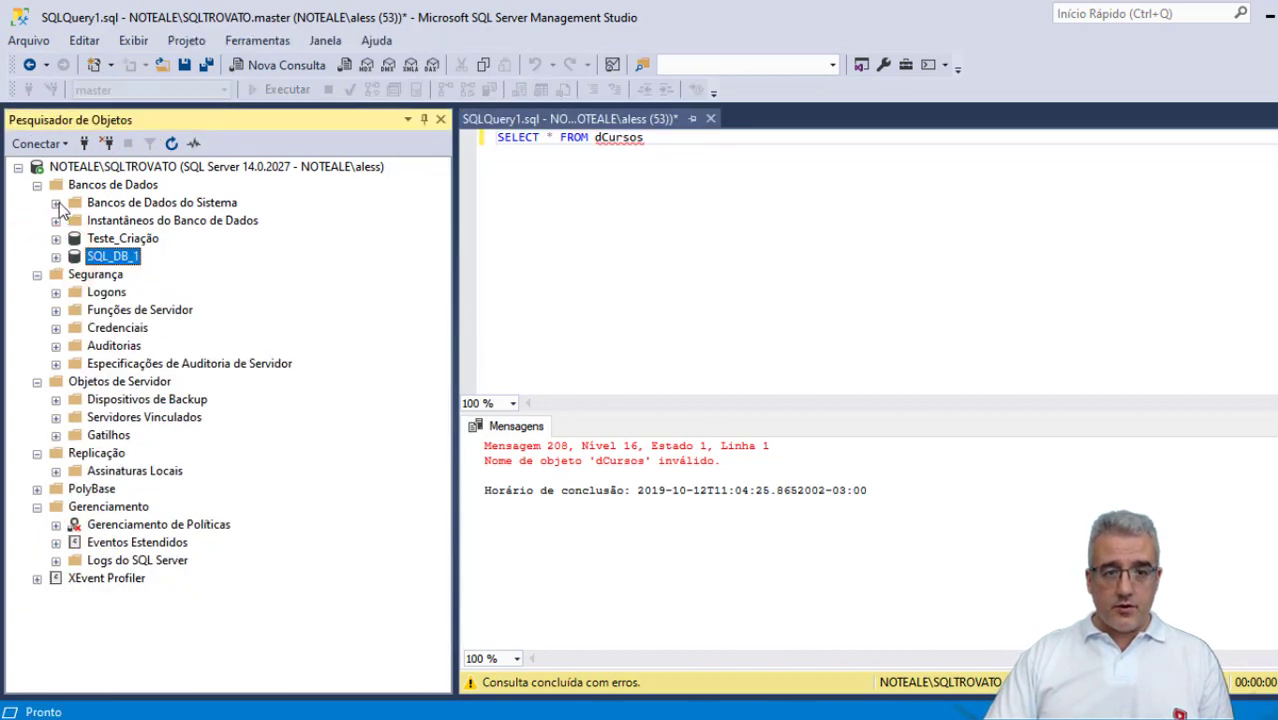
left_click(57, 184)
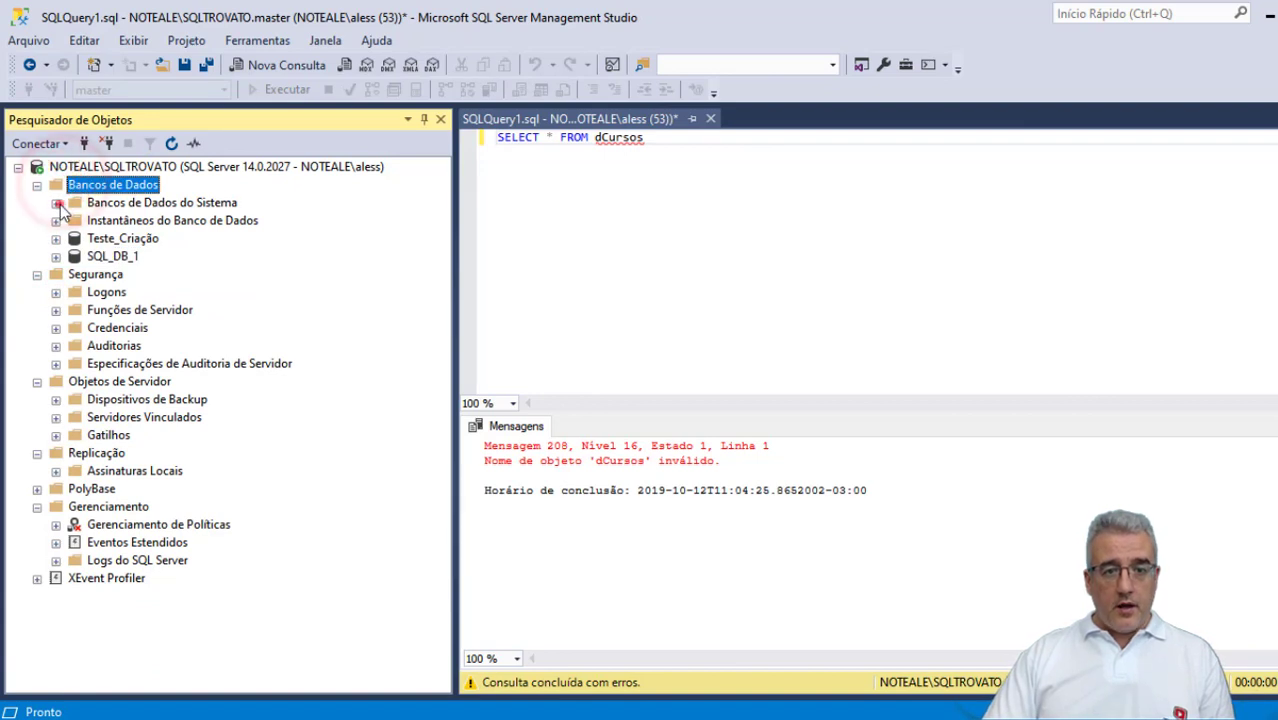
left_click(56, 203)
left_click(74, 220)
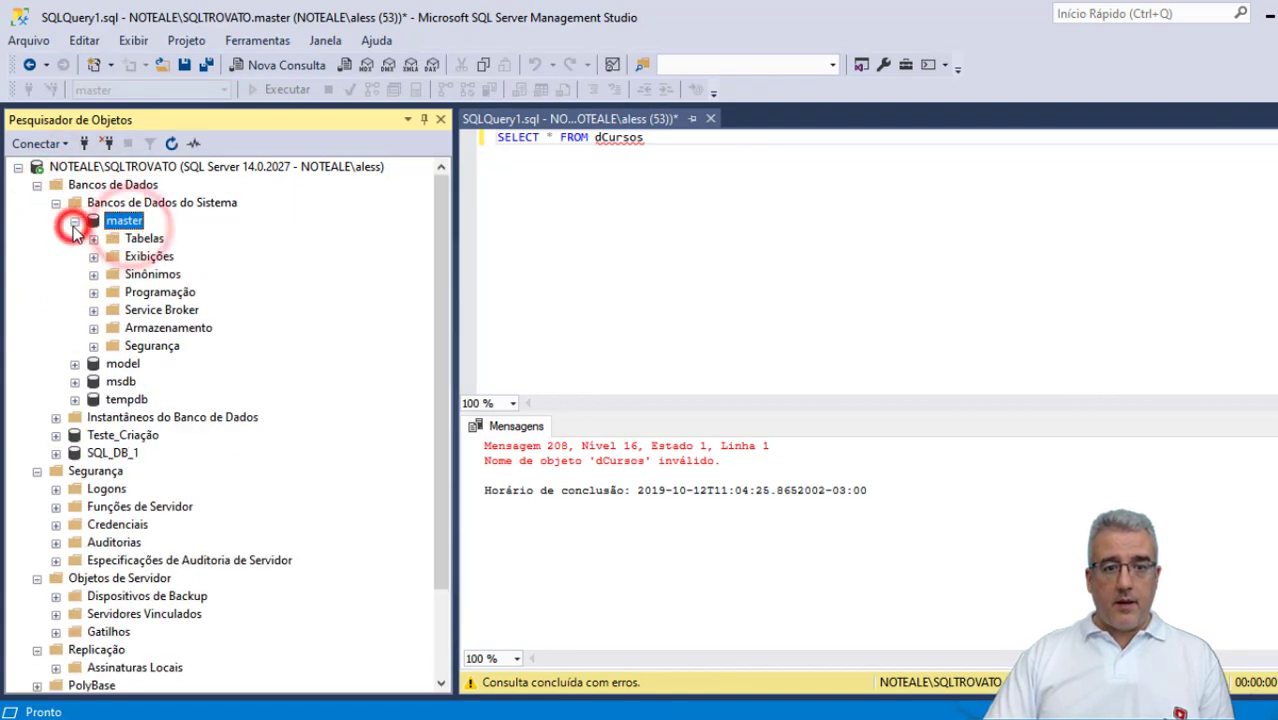
left_click(93, 238)
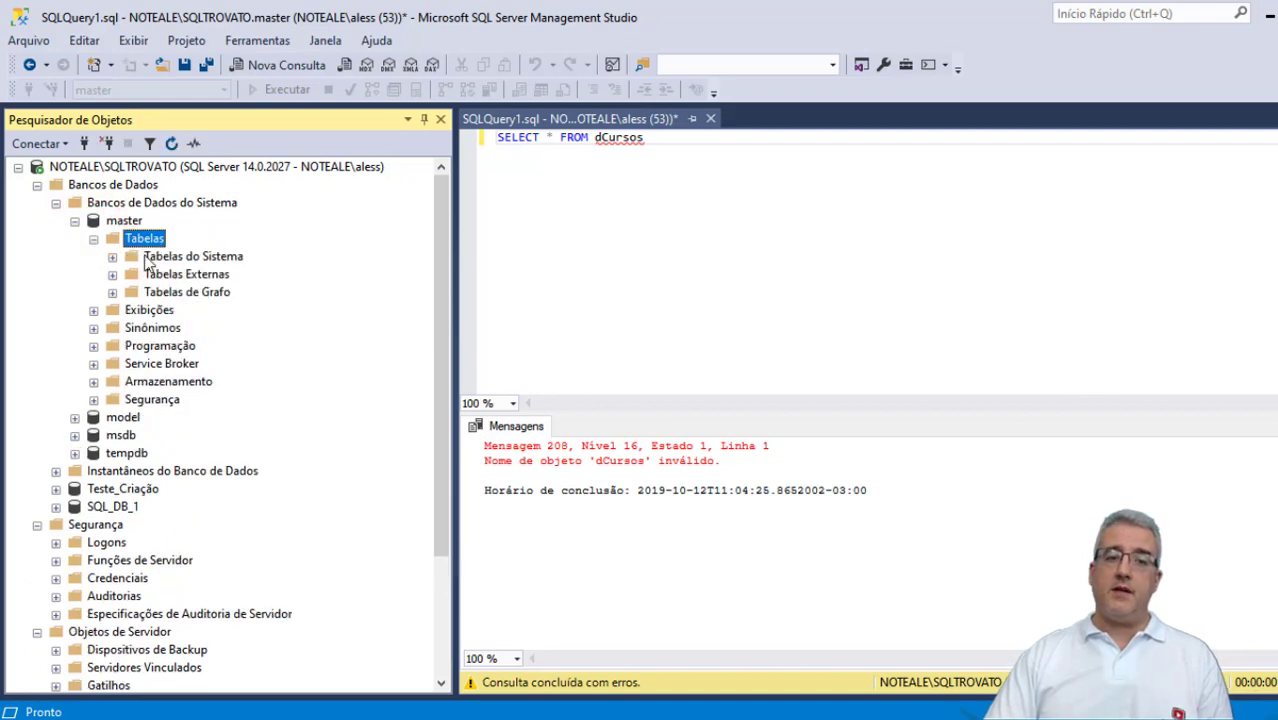
left_click(113, 257)
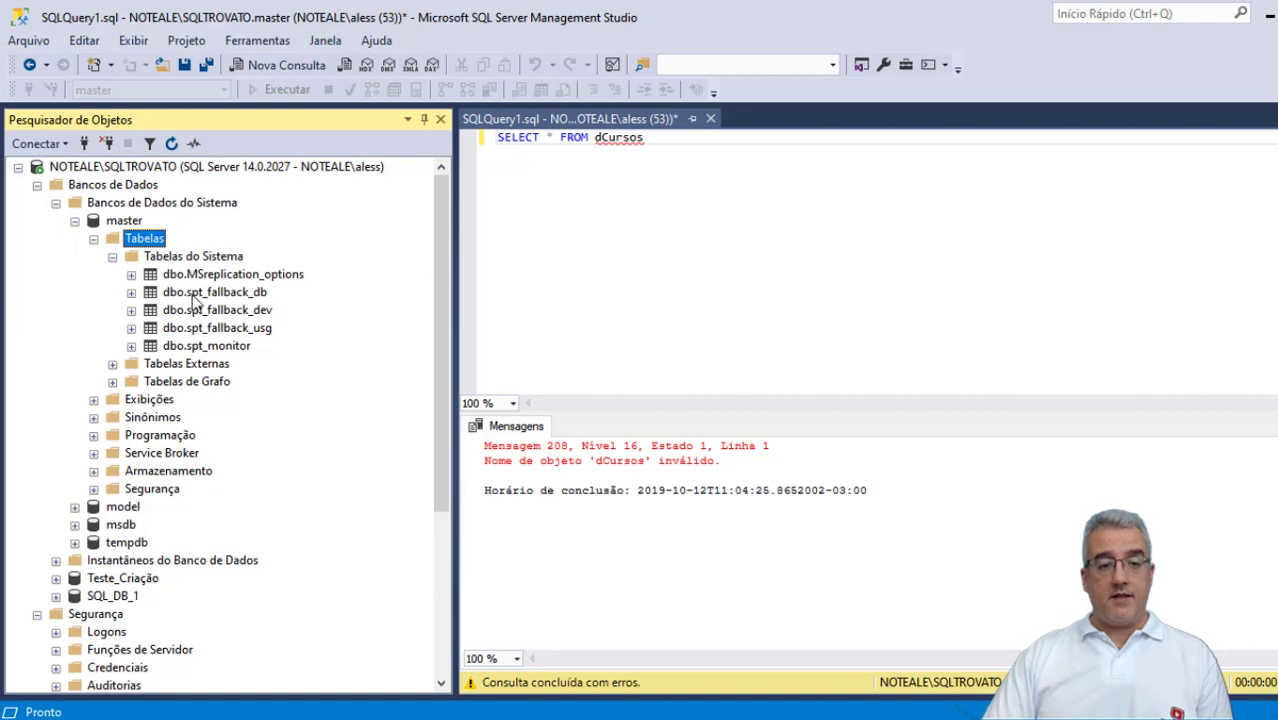
- Inspect the error flagged on the dCursos name in the query while it targets the master database
left_click(590, 275)
left_click_drag(645, 138, 598, 137)
left_click(594, 140)
mouse_move(615, 145)
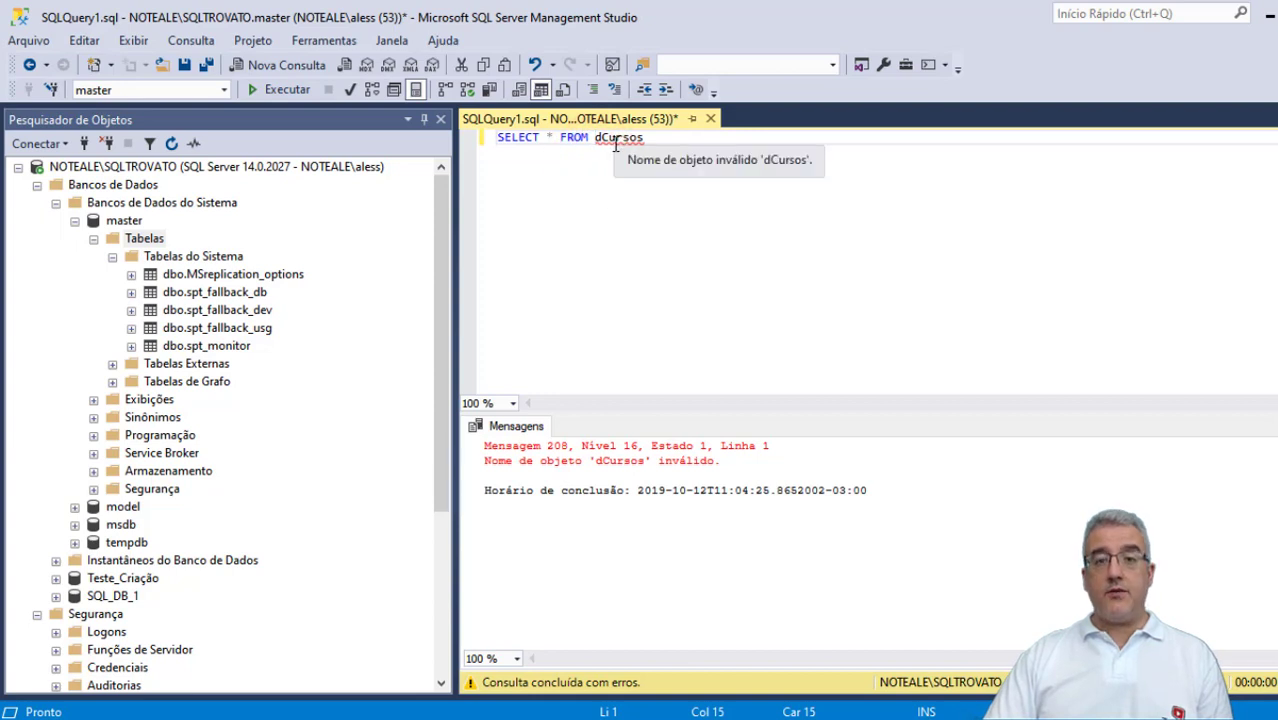
left_click(561, 203)
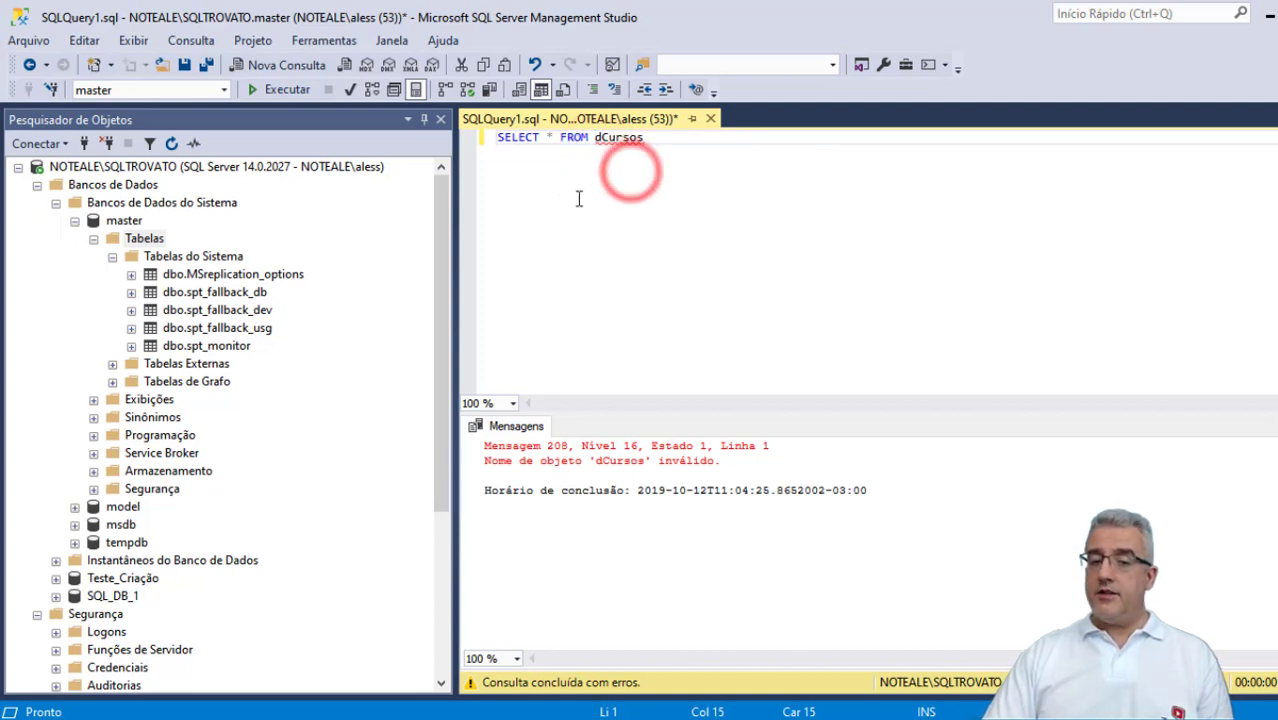
- Set the query's database back to SQL_DB_1 and return to the end of the SELECT statement
left_click(224, 90)
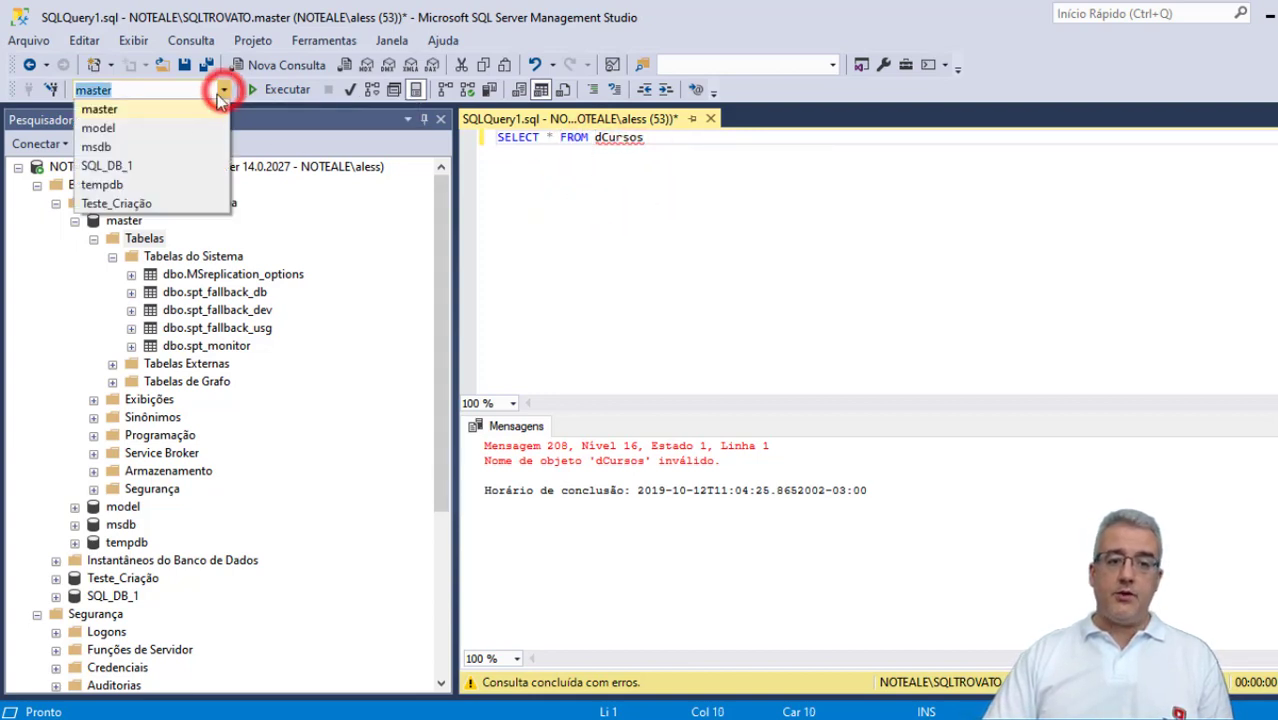
left_click(130, 163)
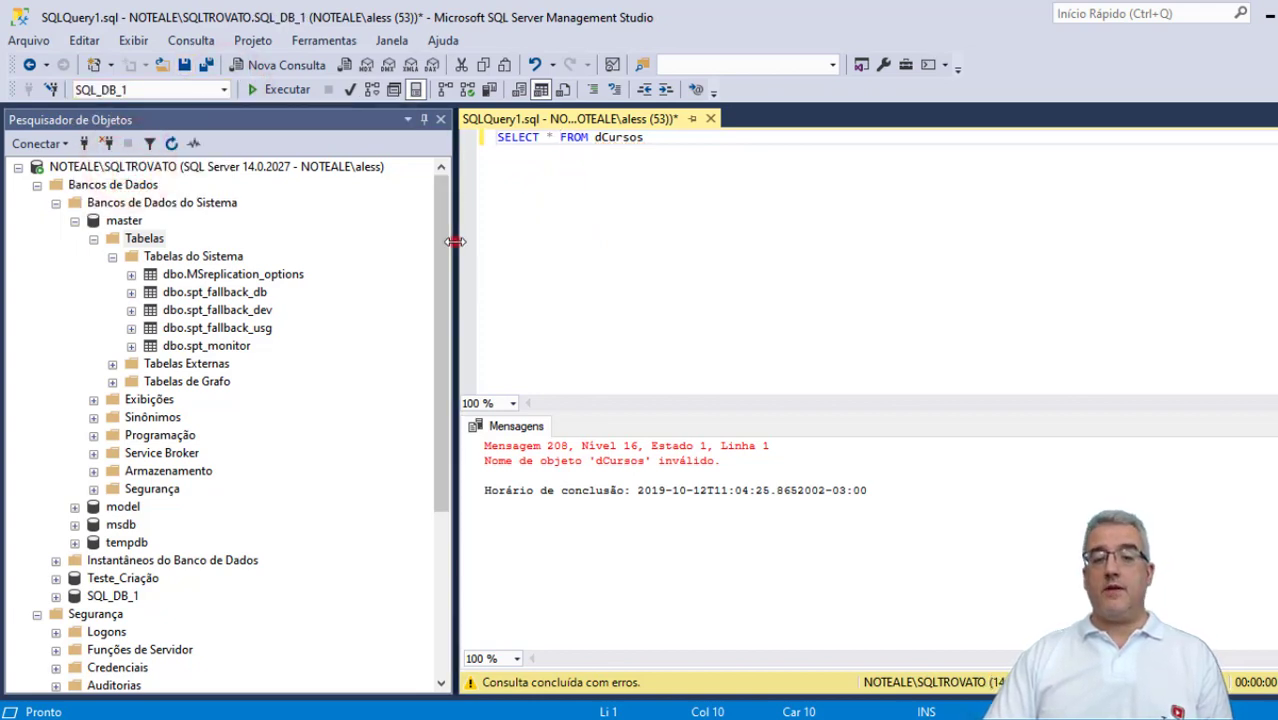
left_click(645, 142)
left_click(622, 151)
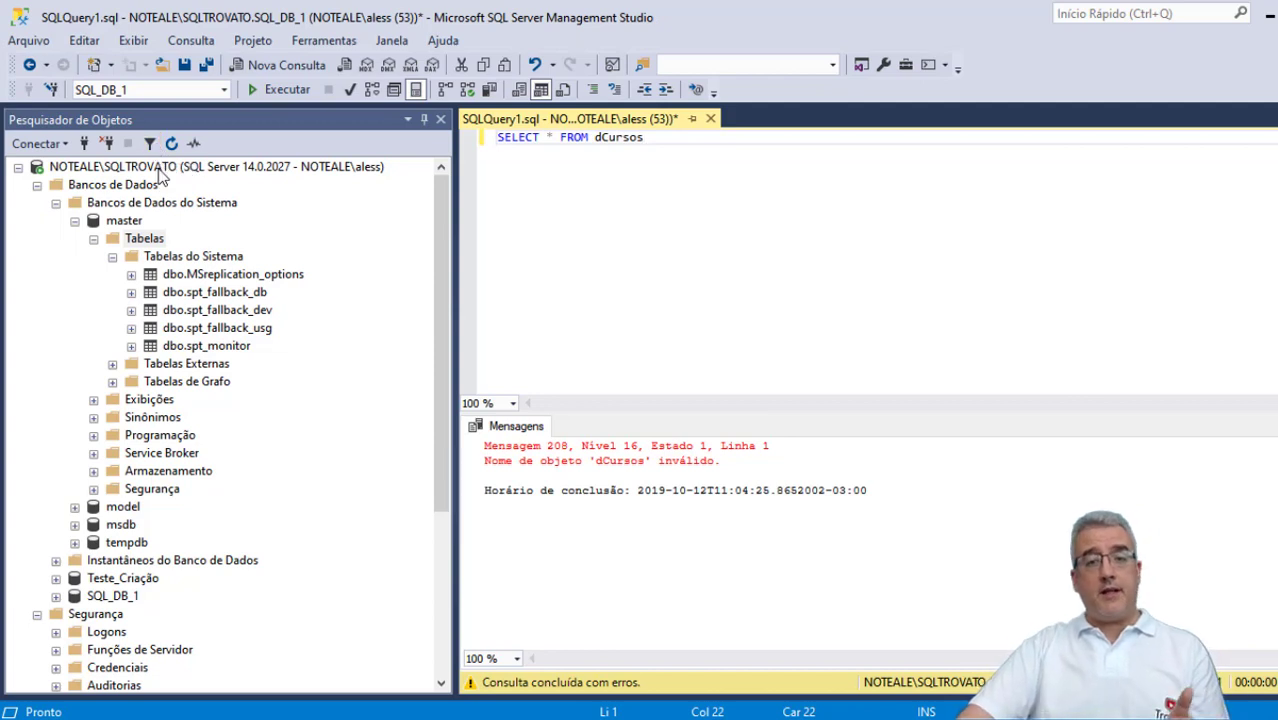
left_click(735, 170)
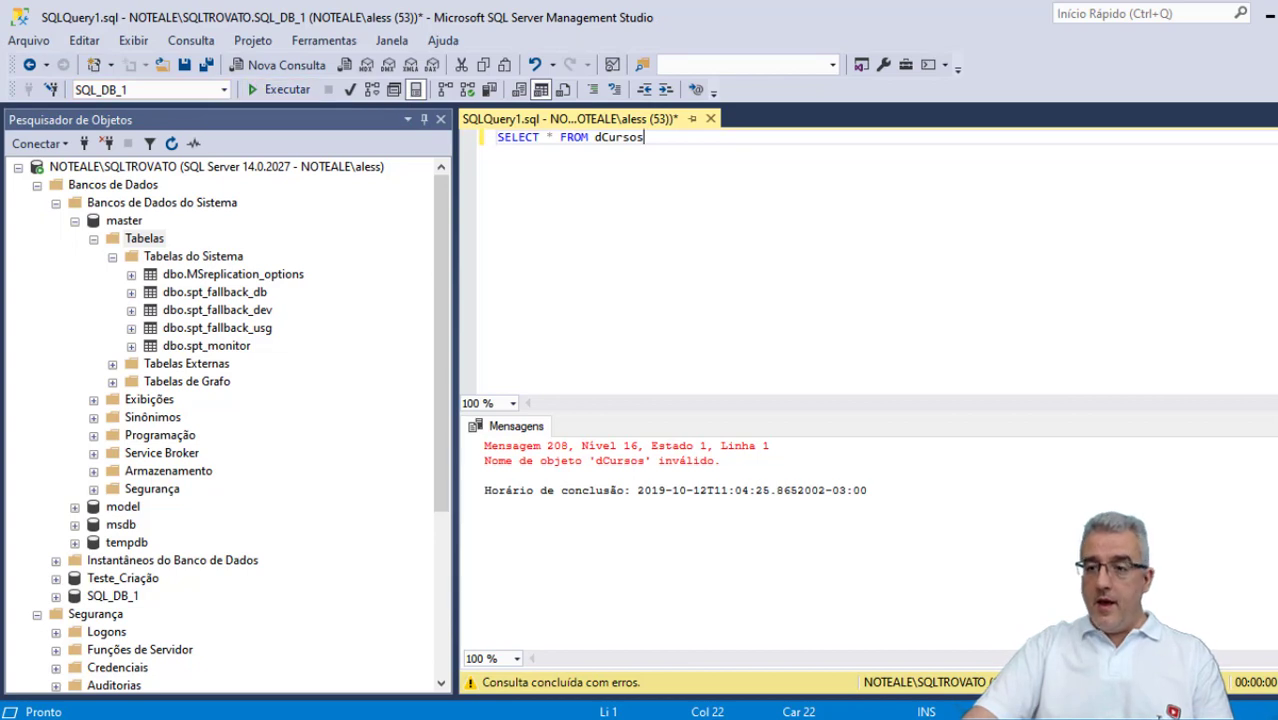
- Close SQL Server Management Studio, discarding the unsaved changes to SQLQuery1.sql
key("alt+F4")
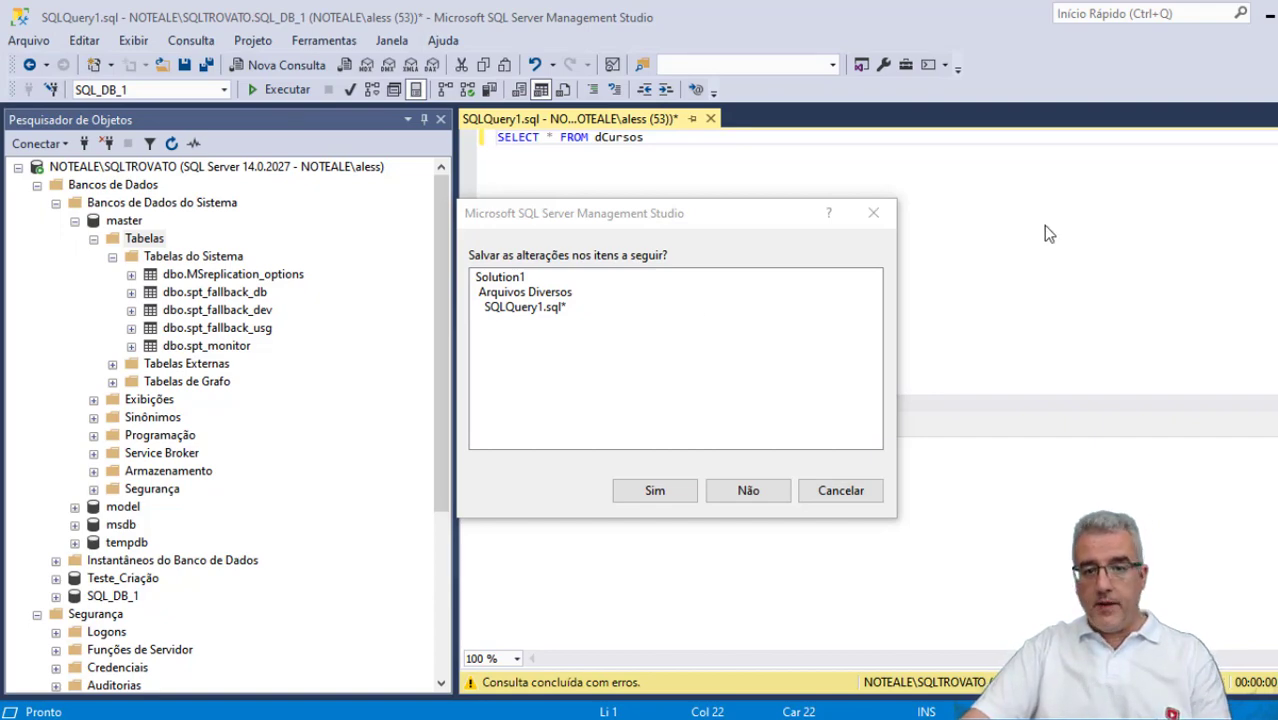
left_click(752, 489)
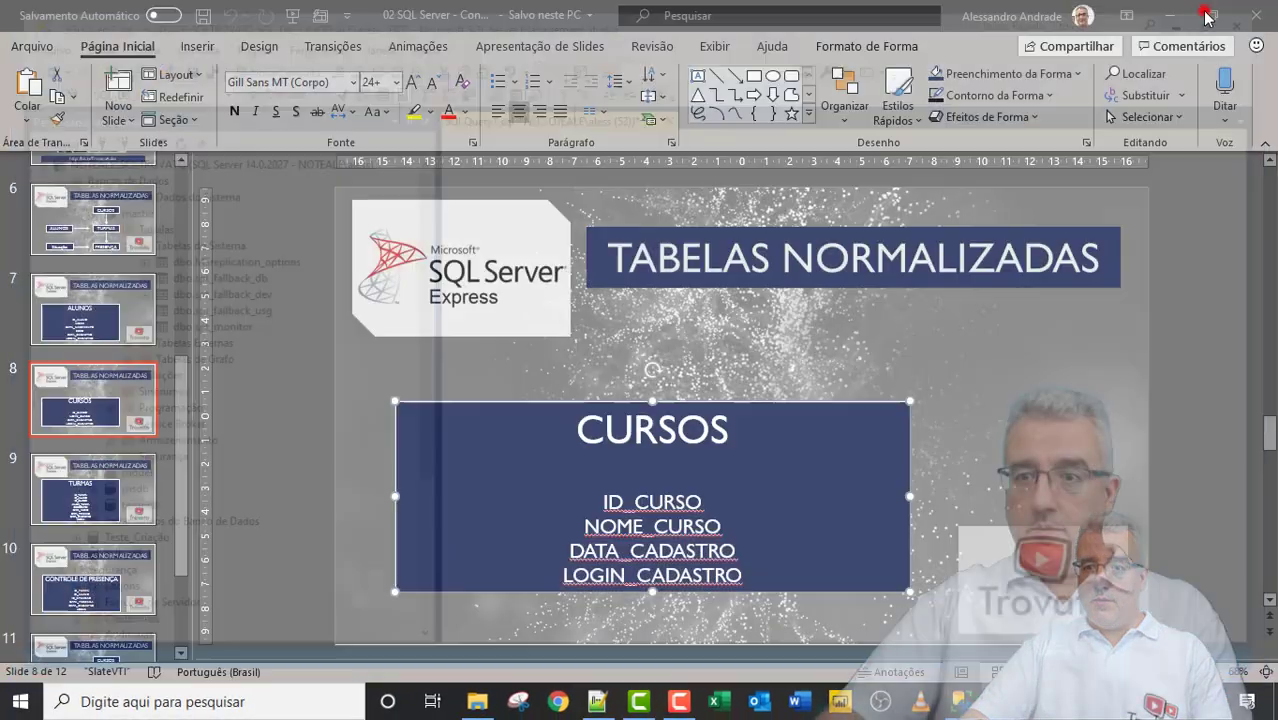
- Close the PowerPoint editing window and advance the running slide show to the "Próxima aula" slide
left_click(1210, 12)
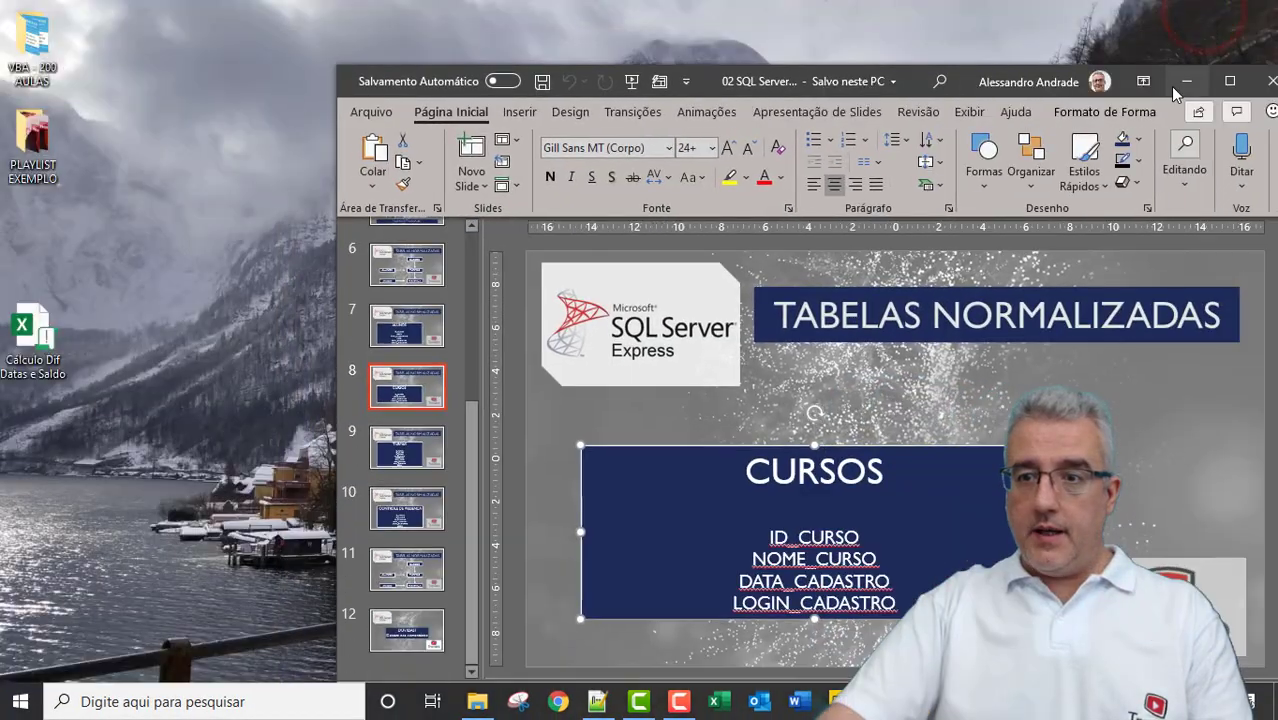
left_click(1230, 80)
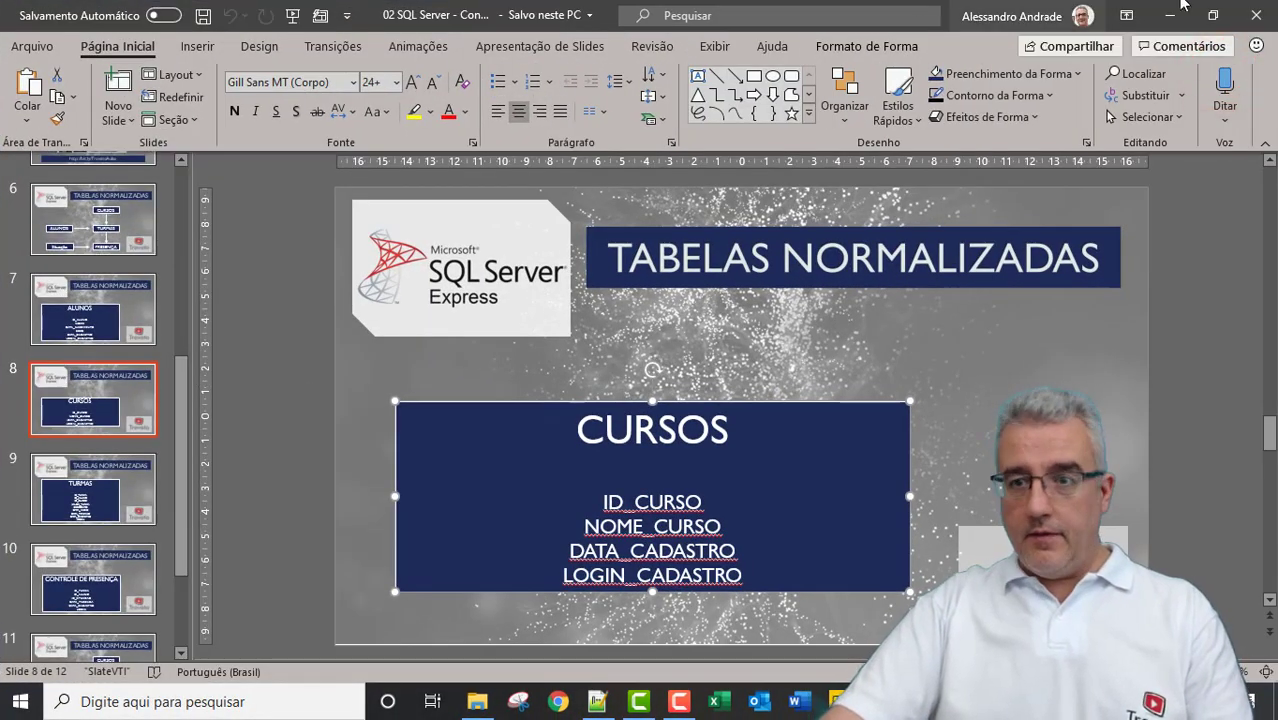
left_click(1255, 15)
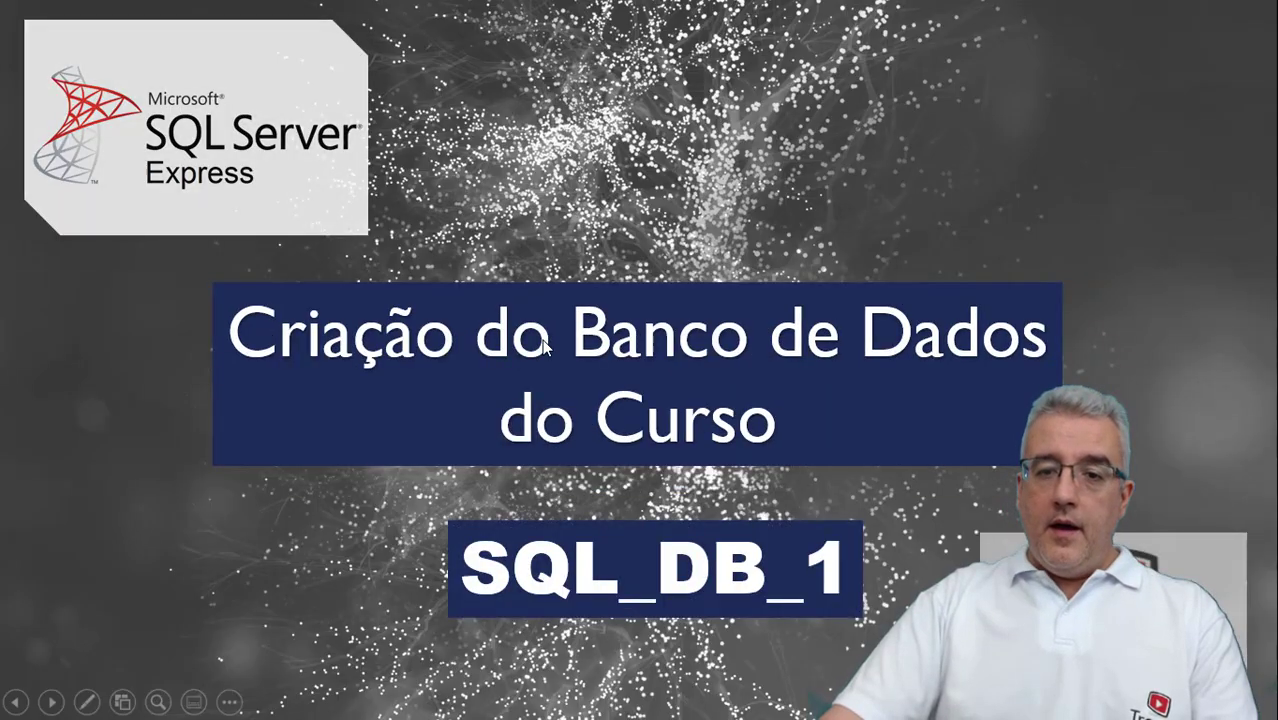
left_click(543, 340)
left_click(543, 340)
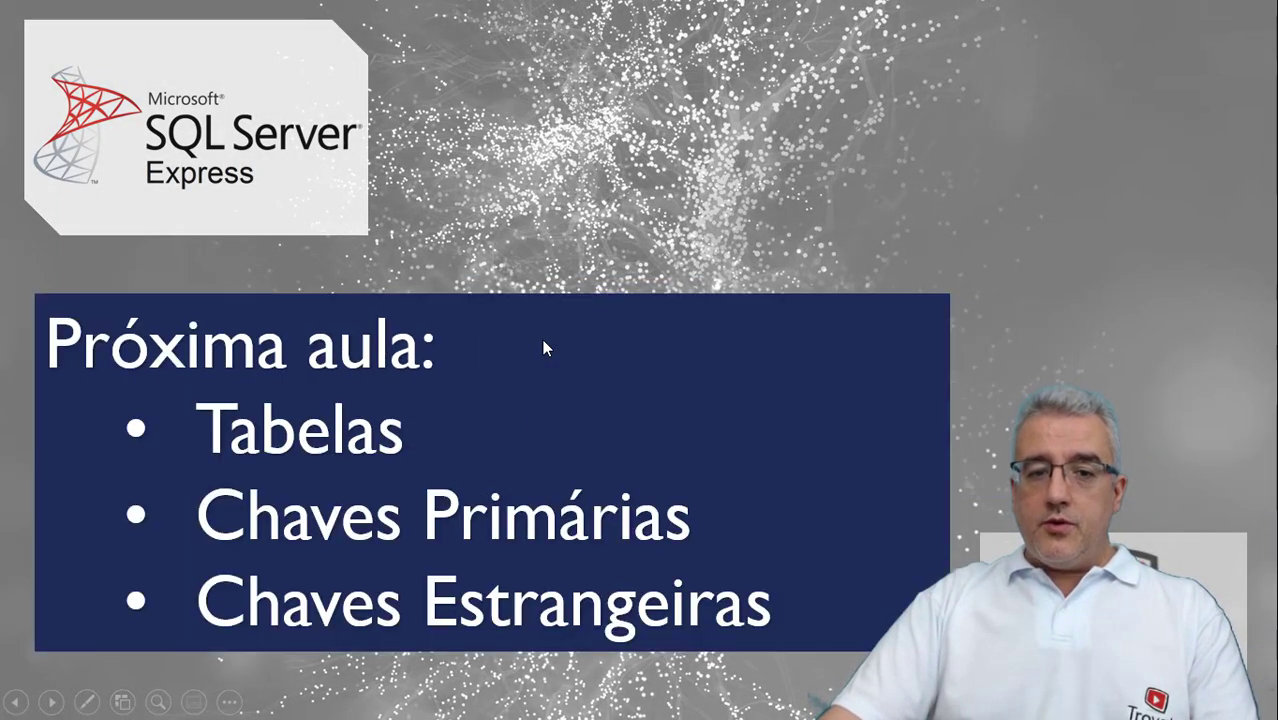